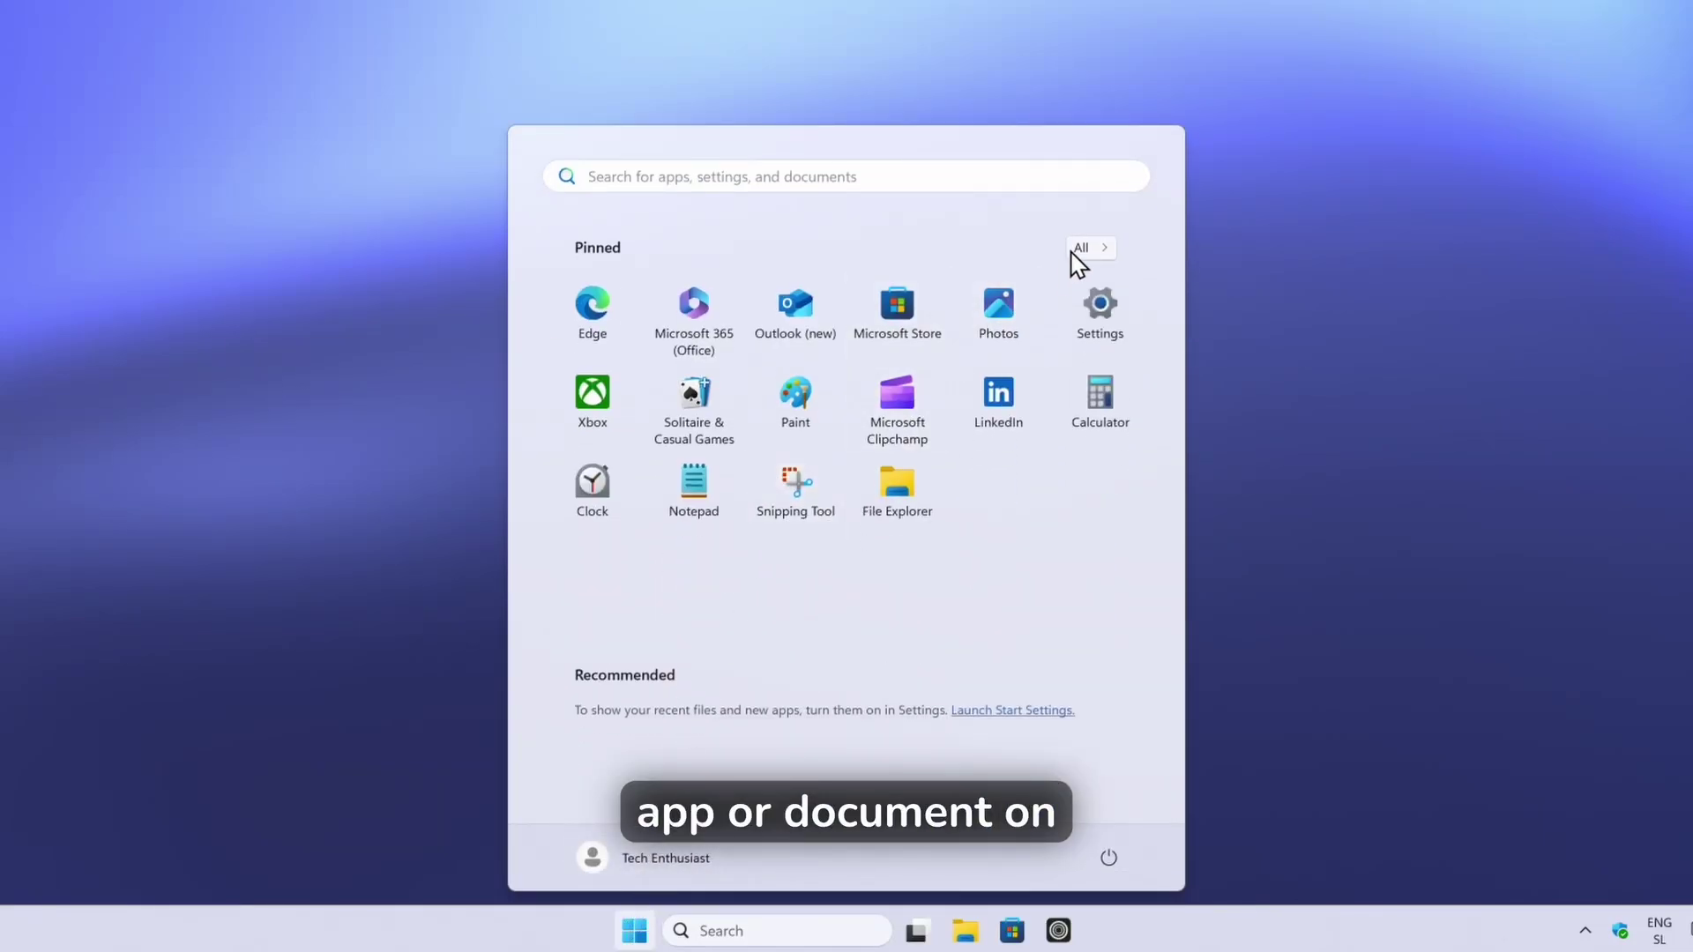
Browse the installed apps list, then select the image file 1 in the Downloads folder.
click(1072, 253)
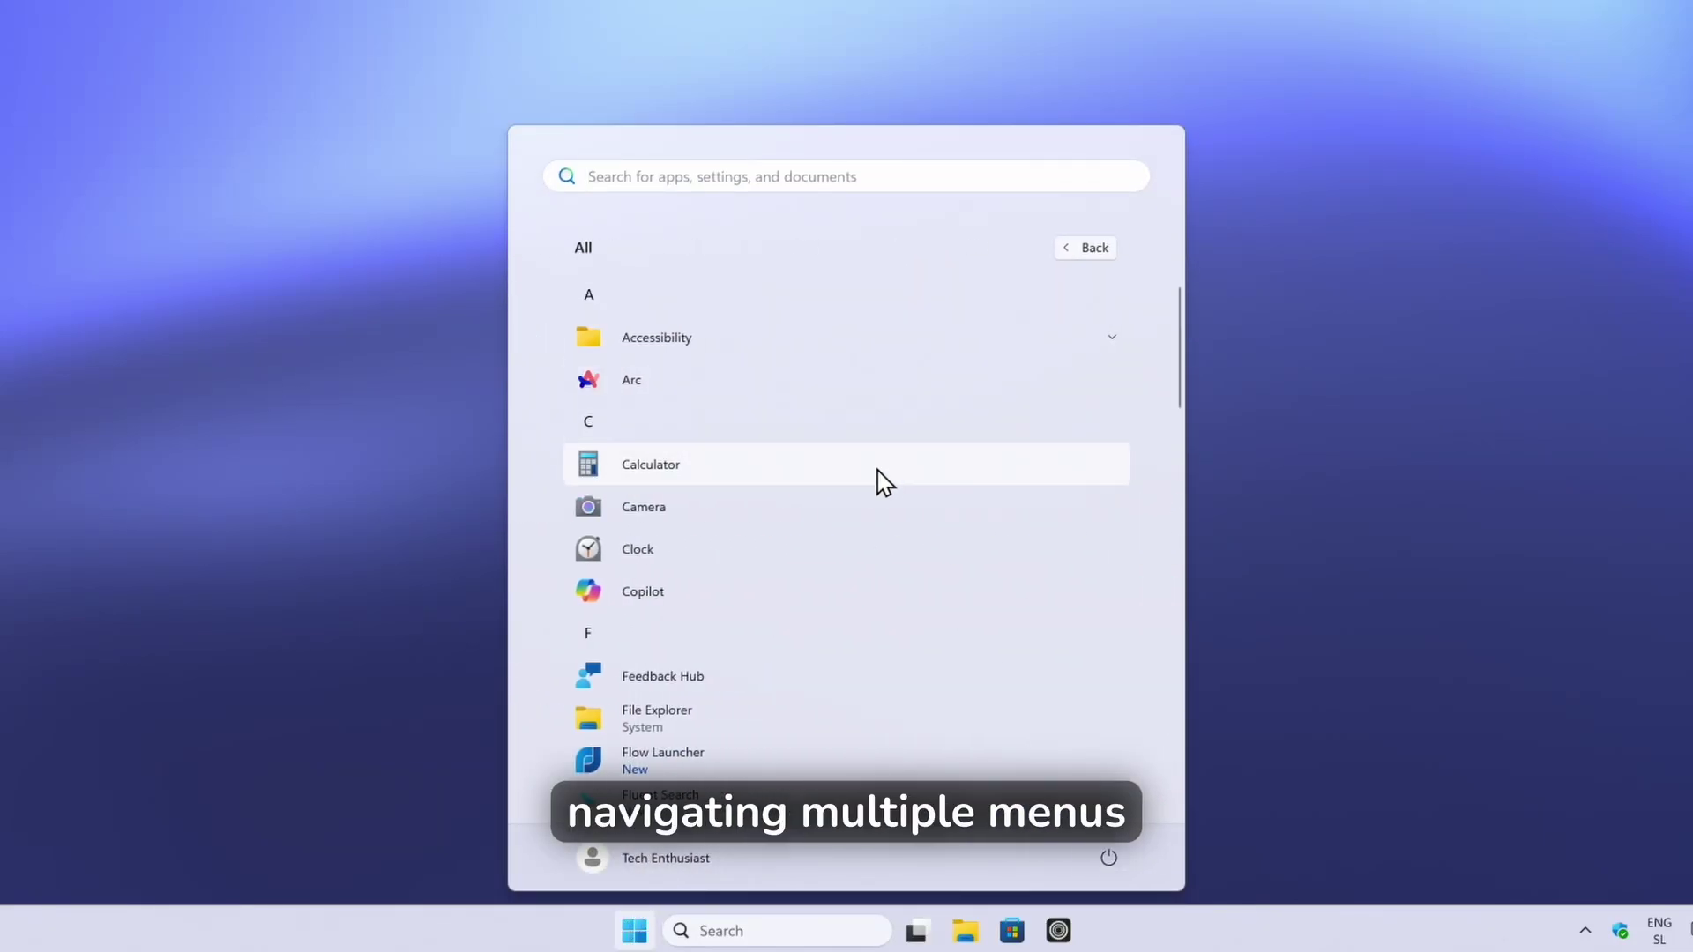
scroll(873, 494, down, 3)
scroll(847, 512, down, 4)
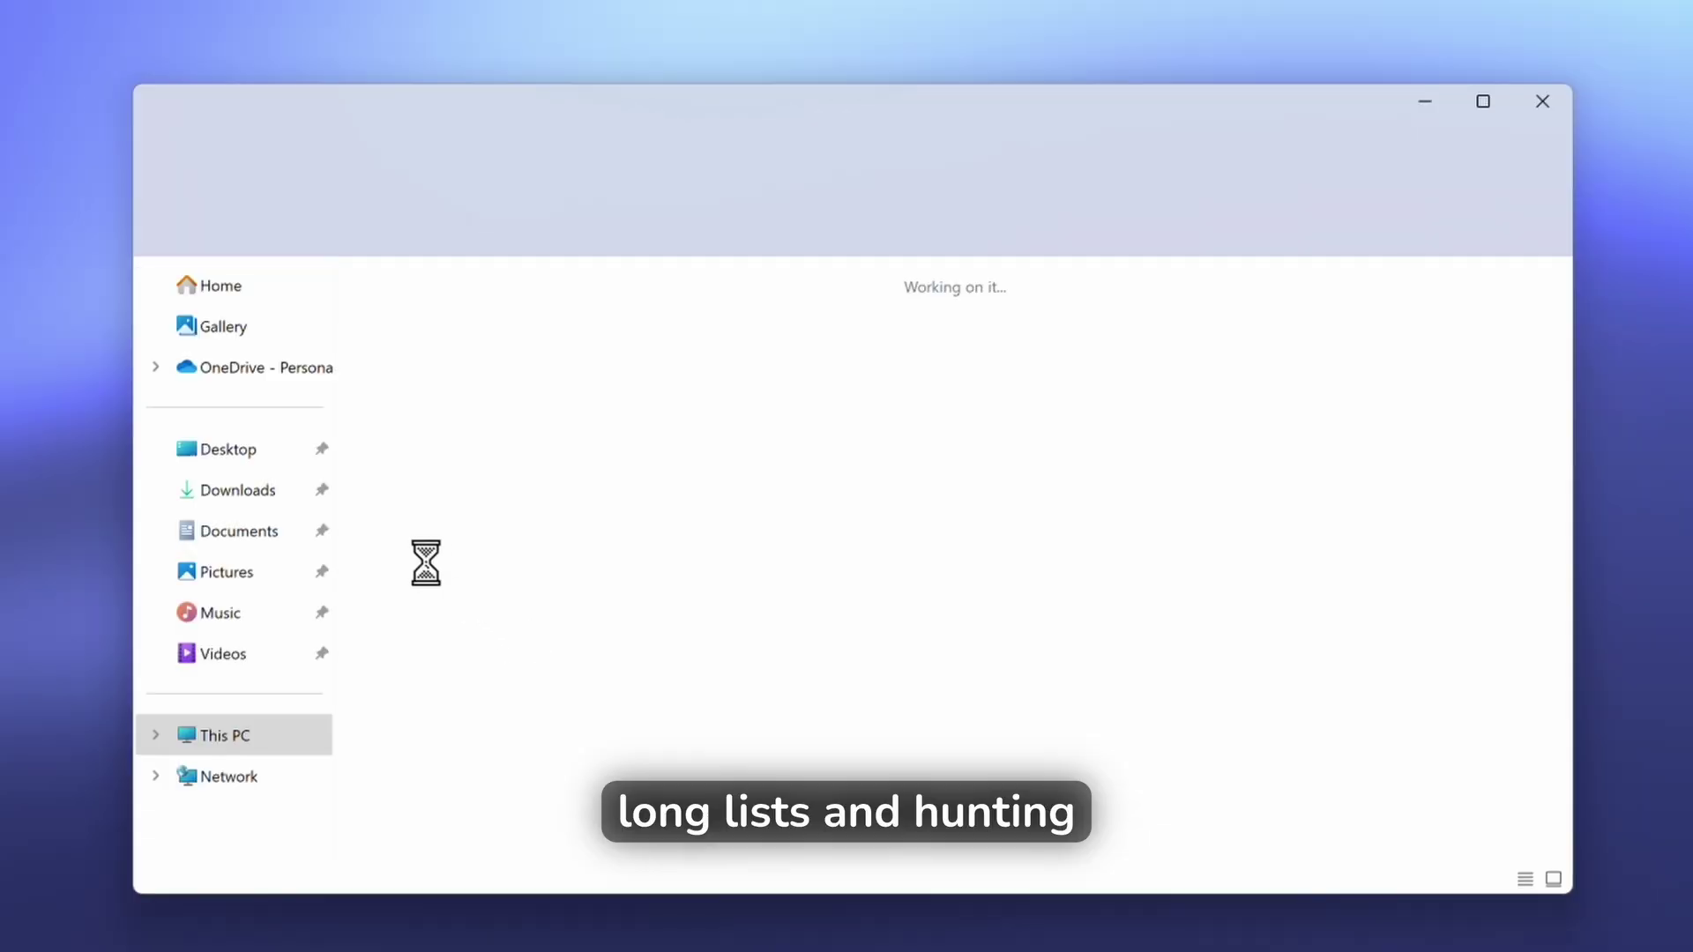
click(273, 494)
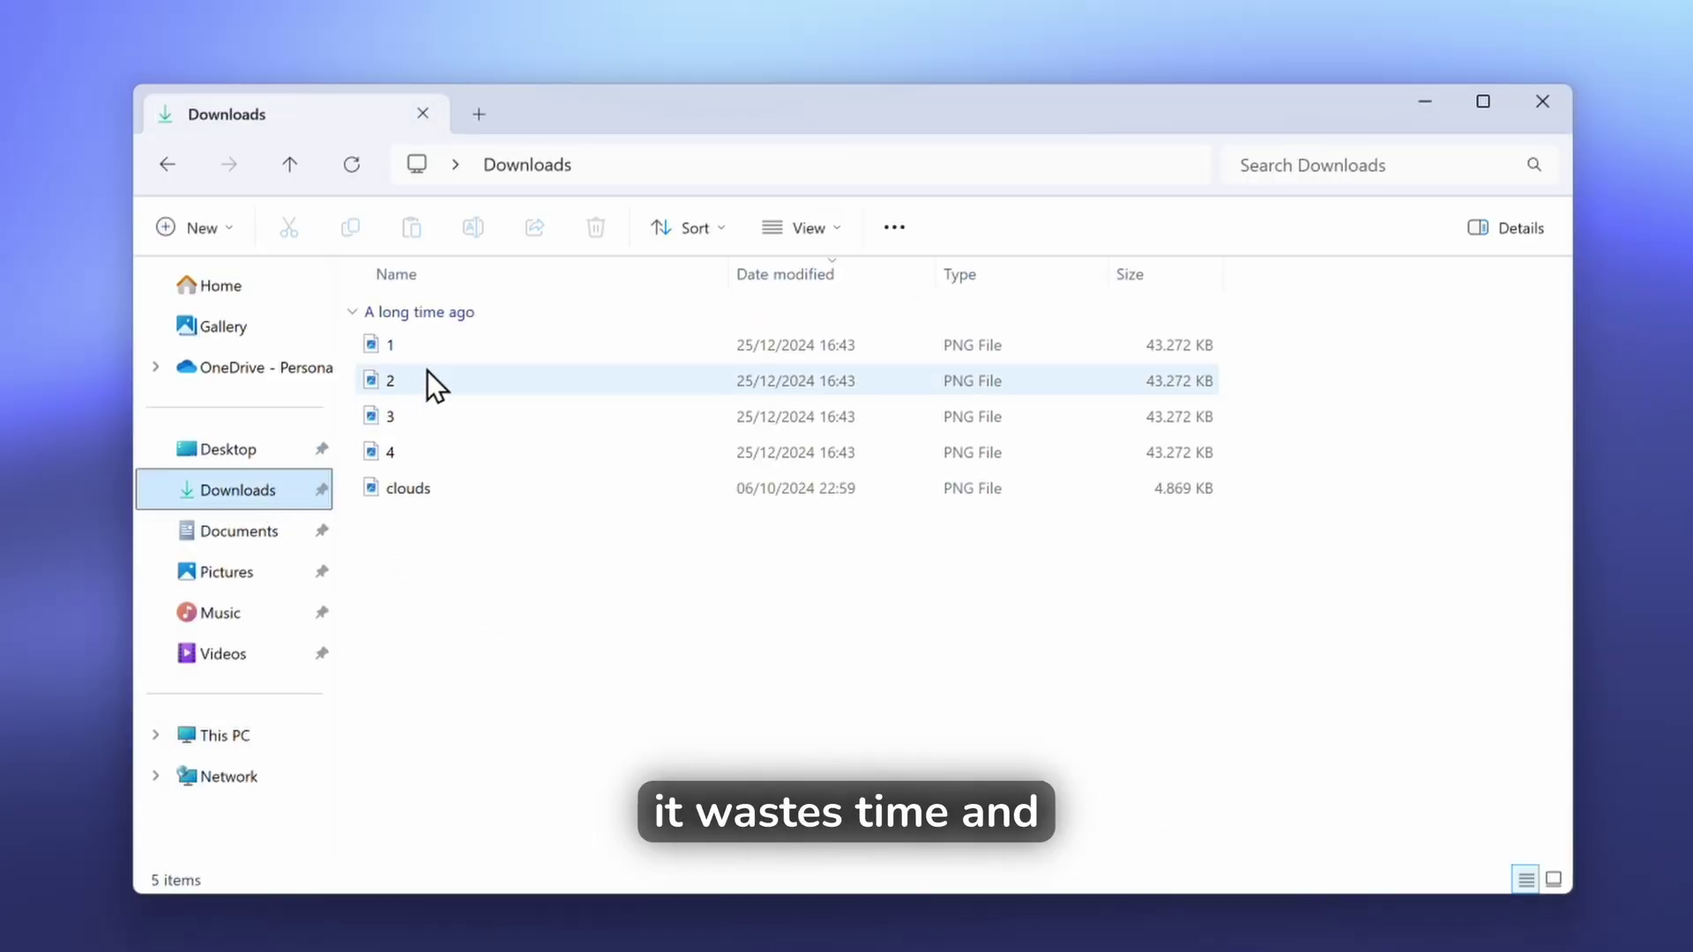
click(443, 347)
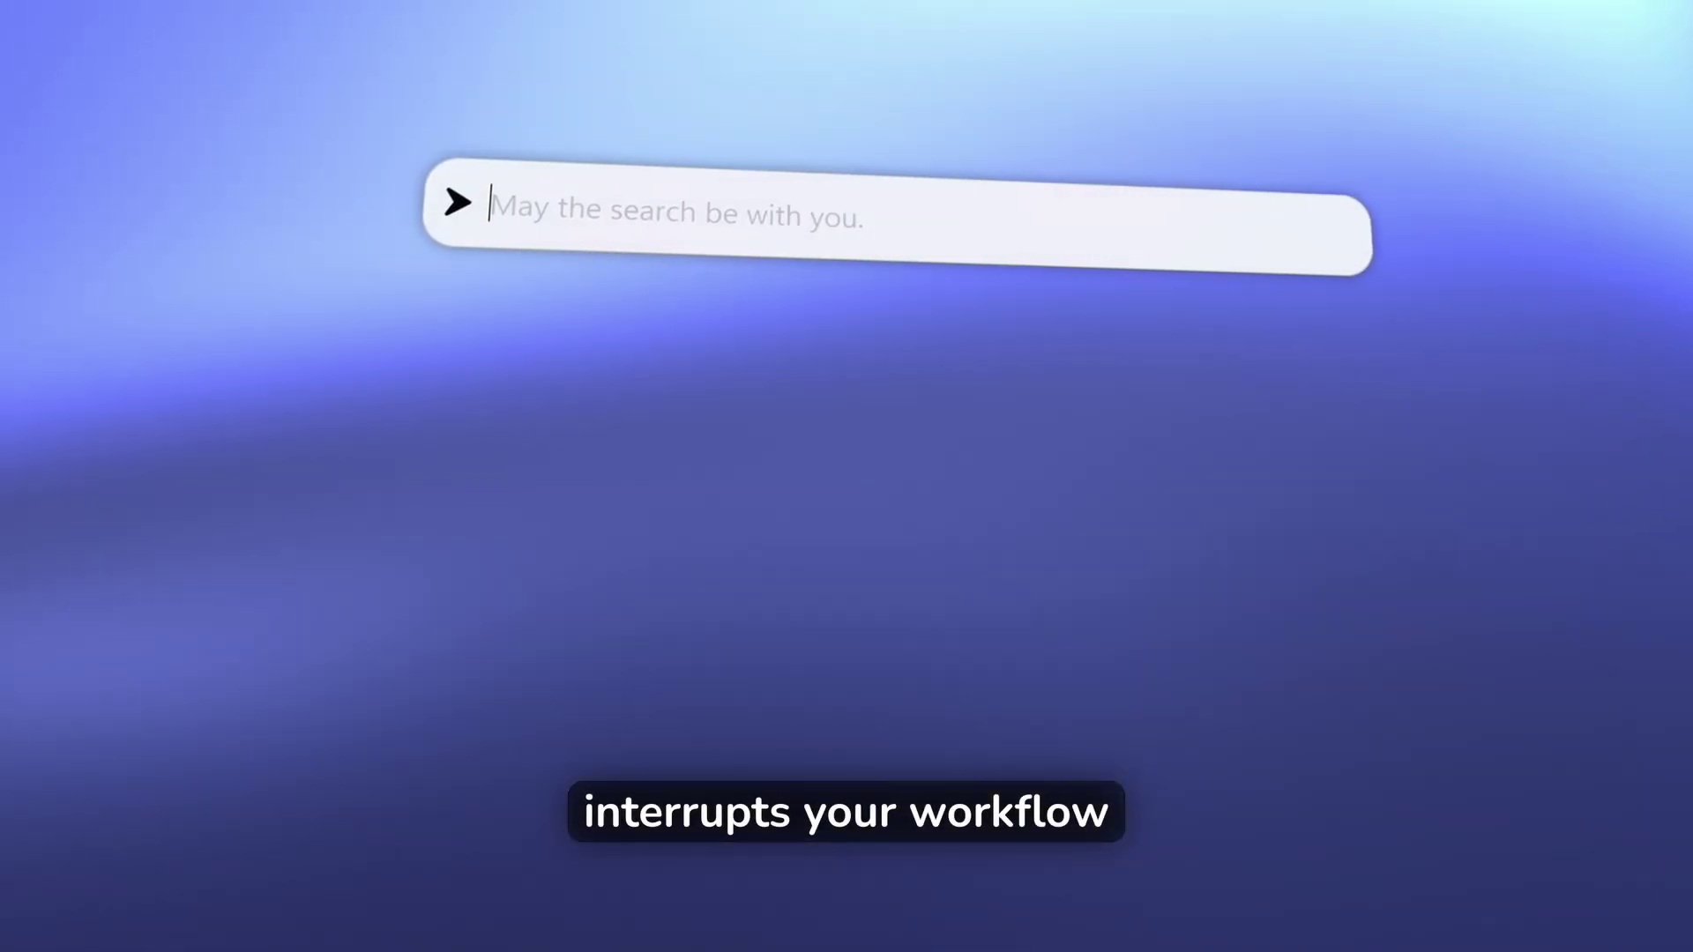
Scope the search with the download tag and step through the downloaded images to 1.png.
text(1)
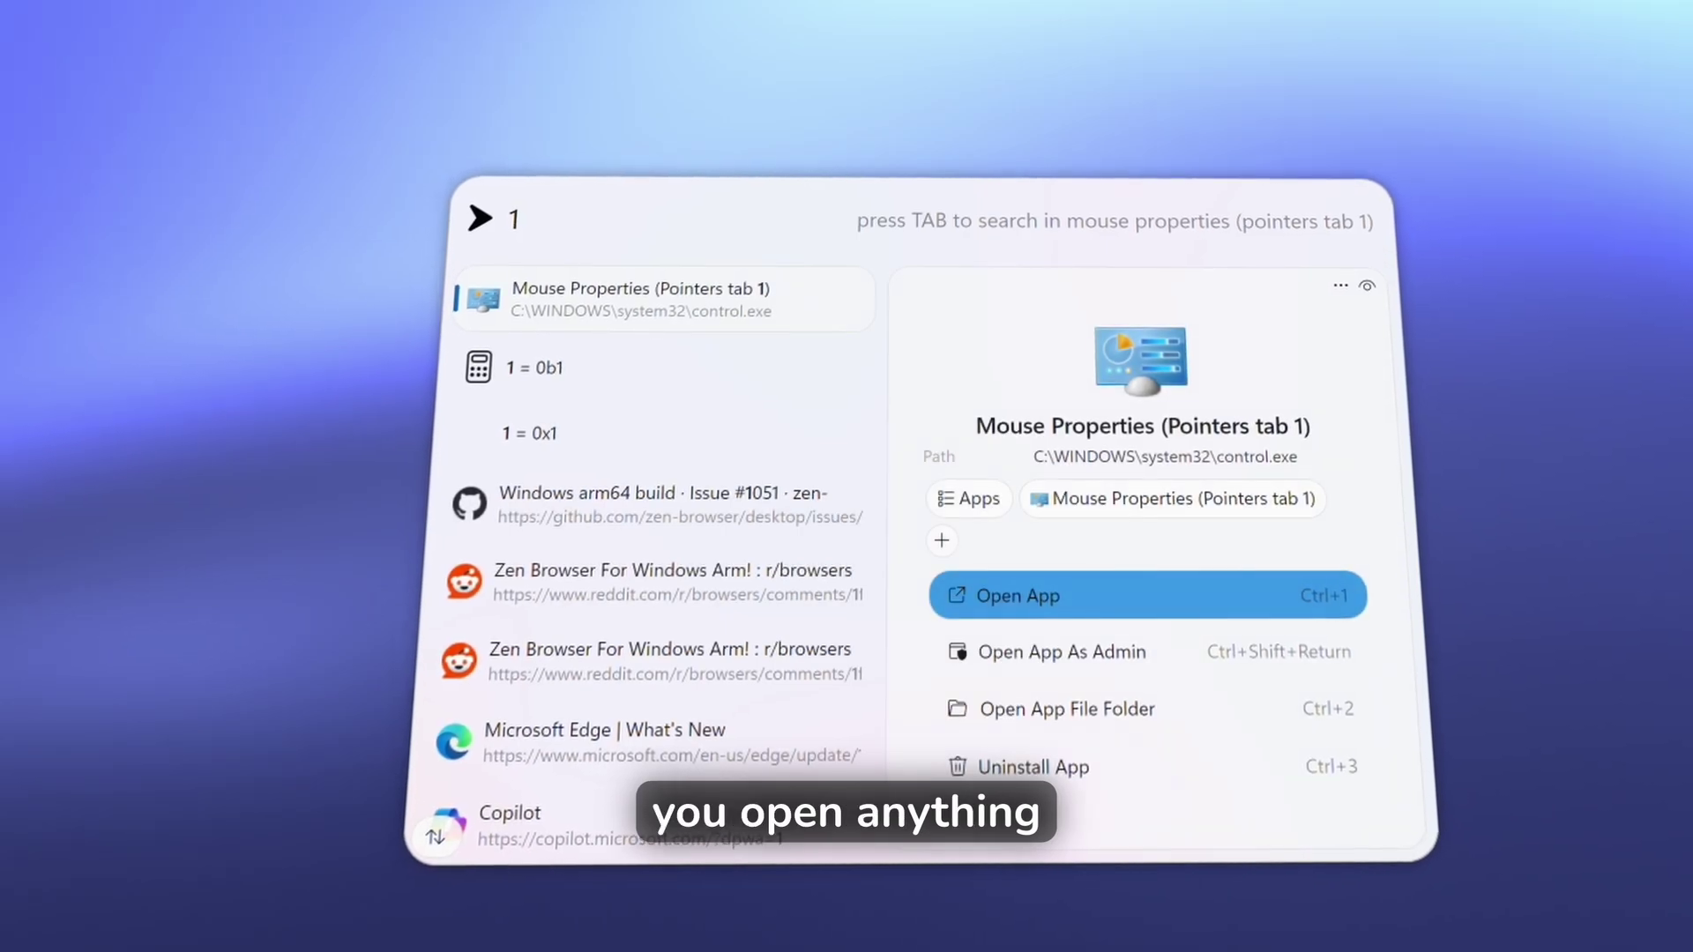
key(BackSpace)
text(downl)
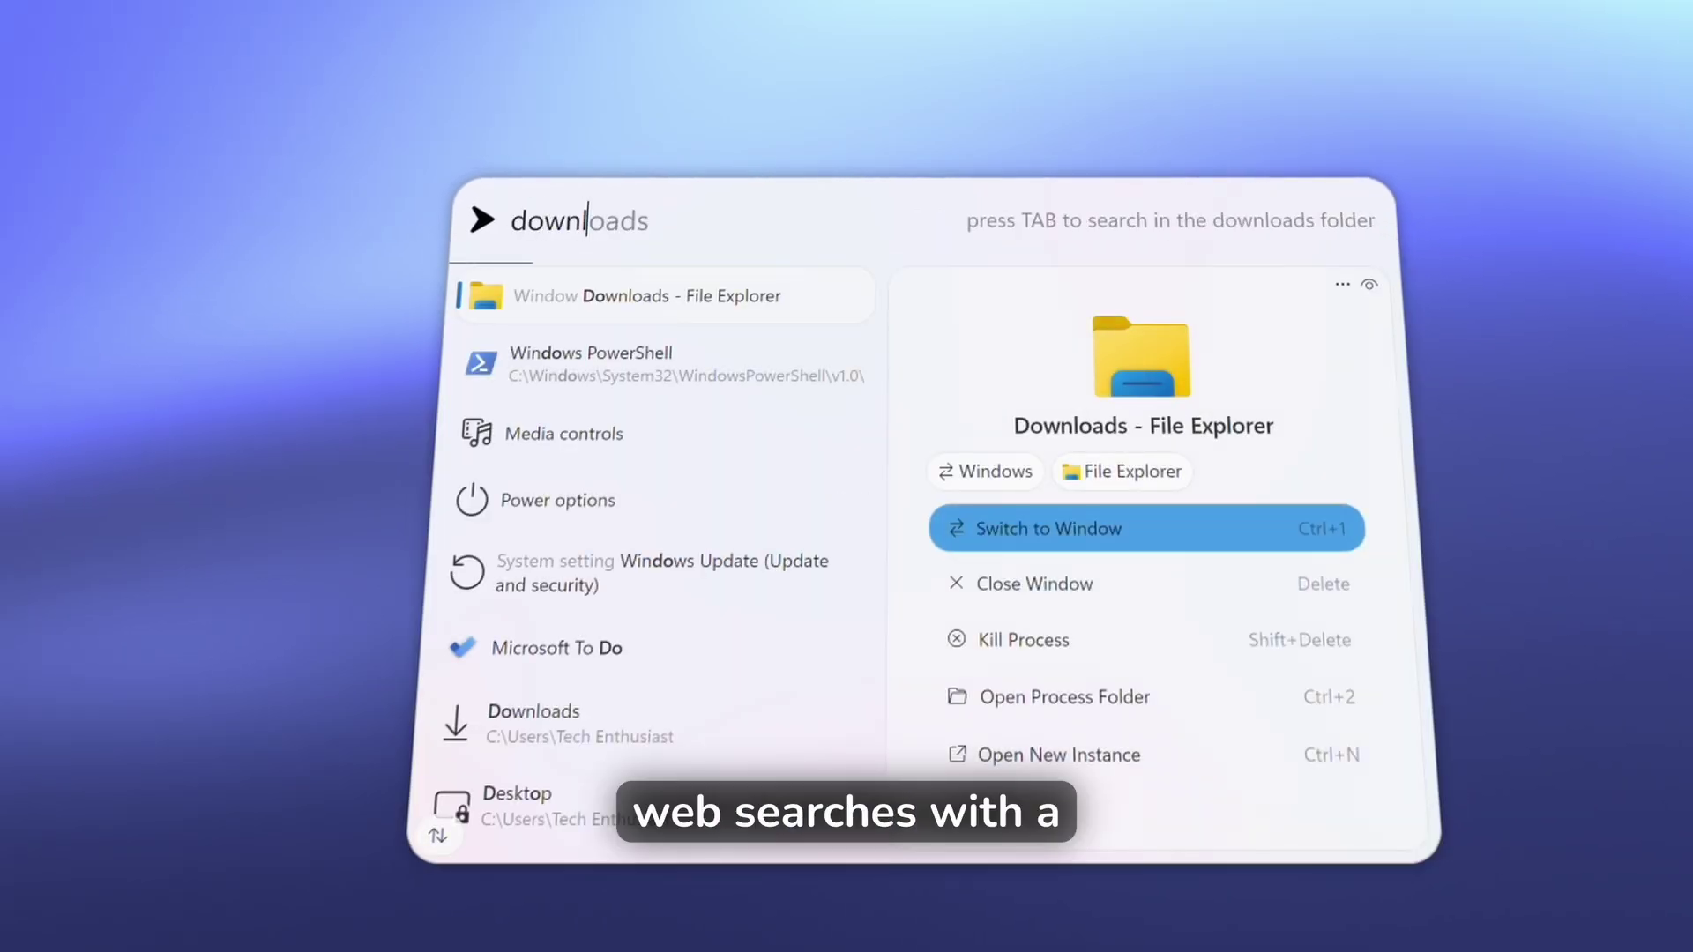
text(oad)
key(Tab)
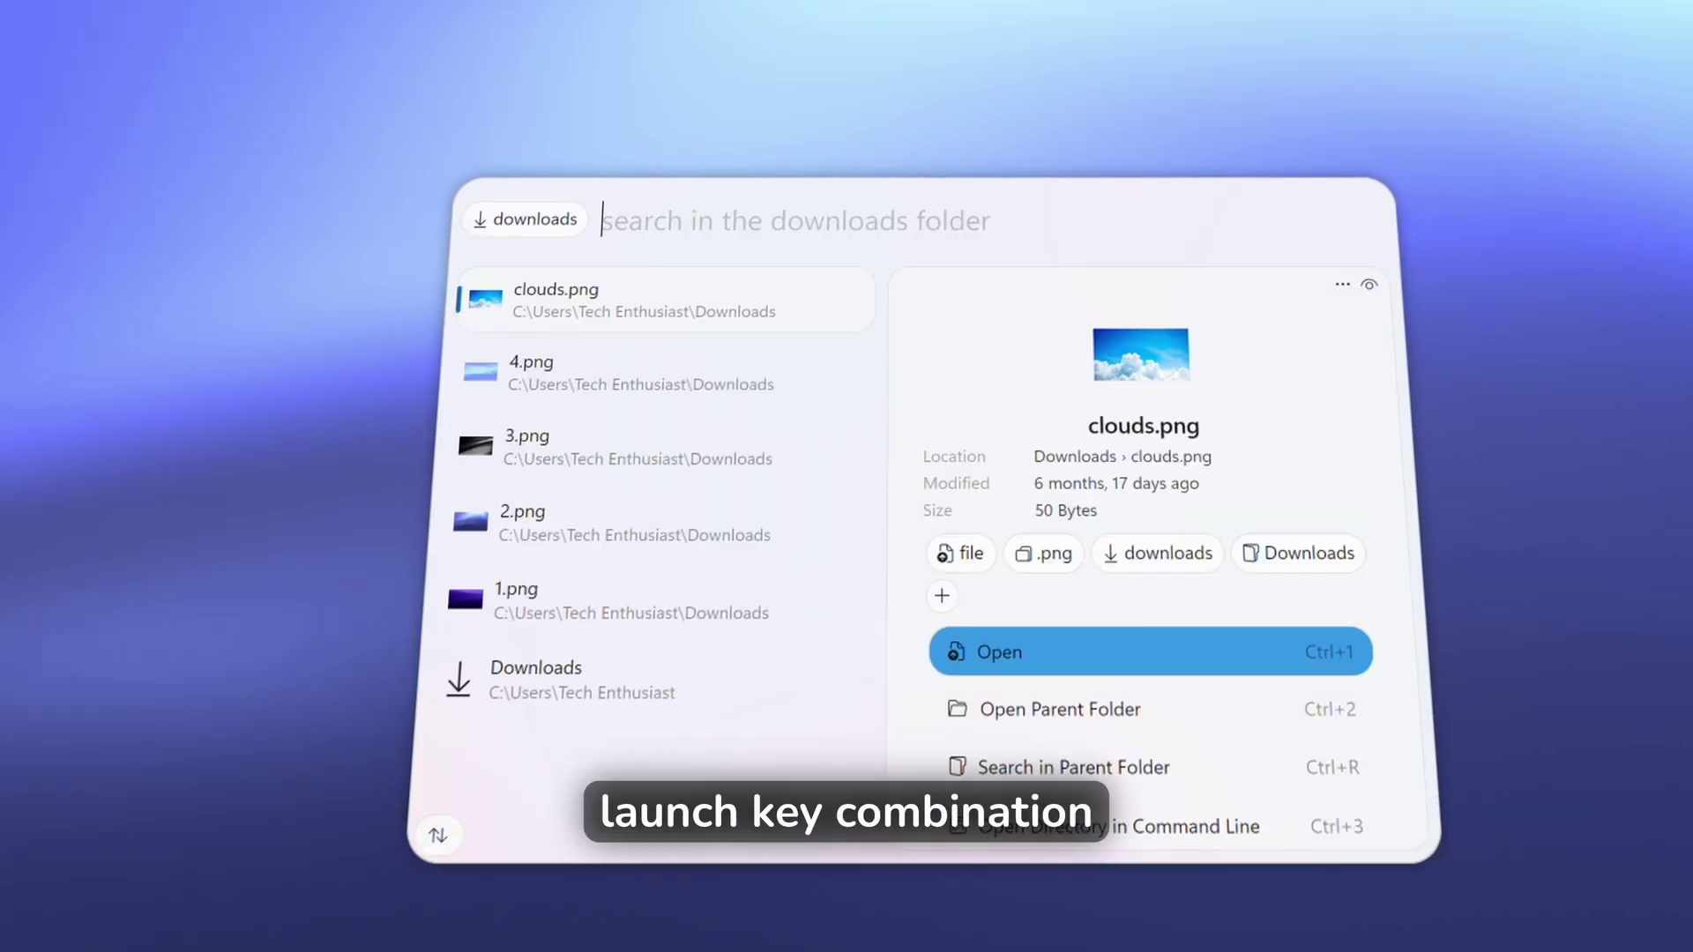
key(Down)
key(Down)
key(Down)
key(Down)
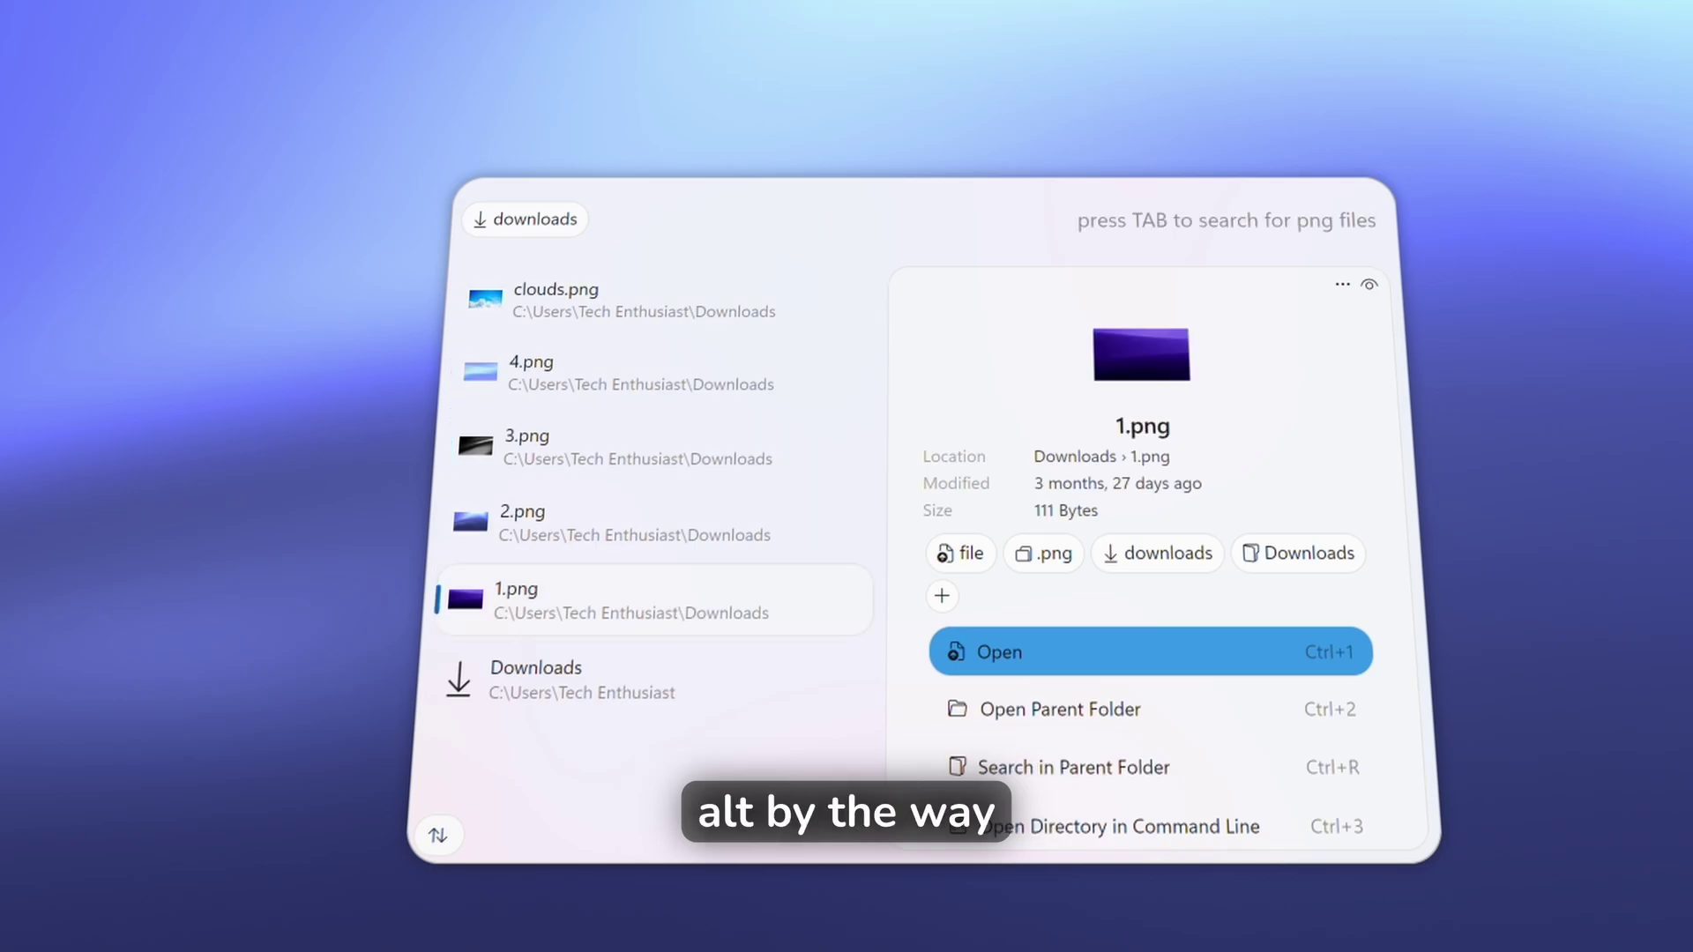
key(Escape)
Replace the filter with the Apps tag and search installed apps for 'zen'.
key(BackSpace)
text(apps)
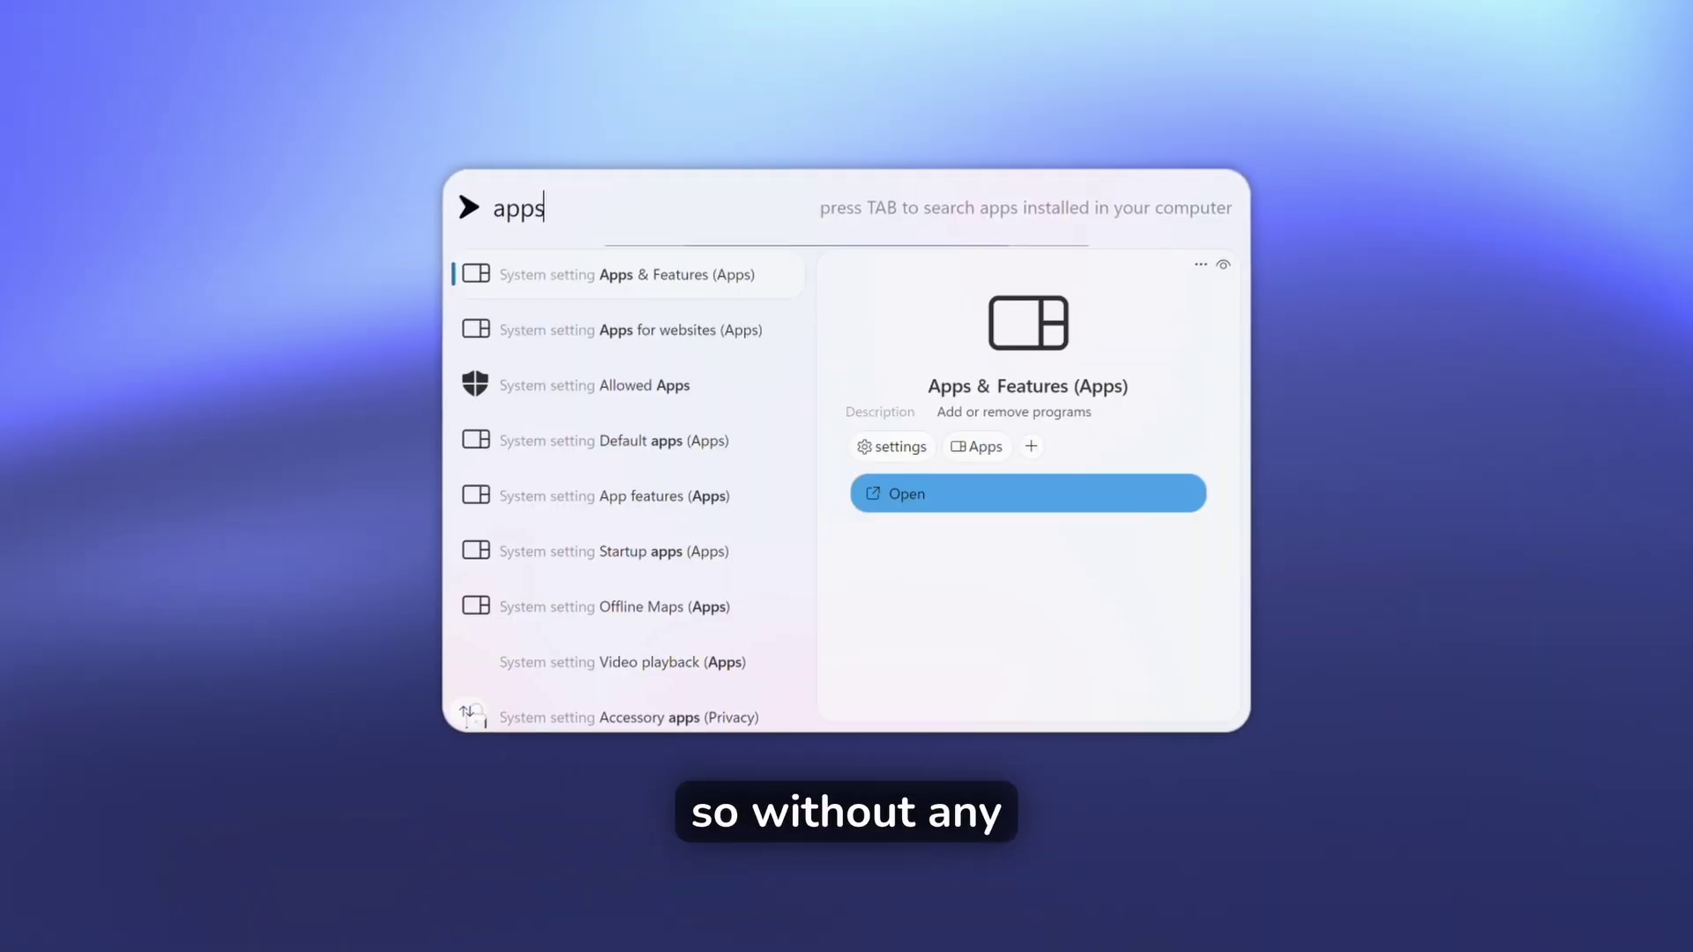
key(Tab)
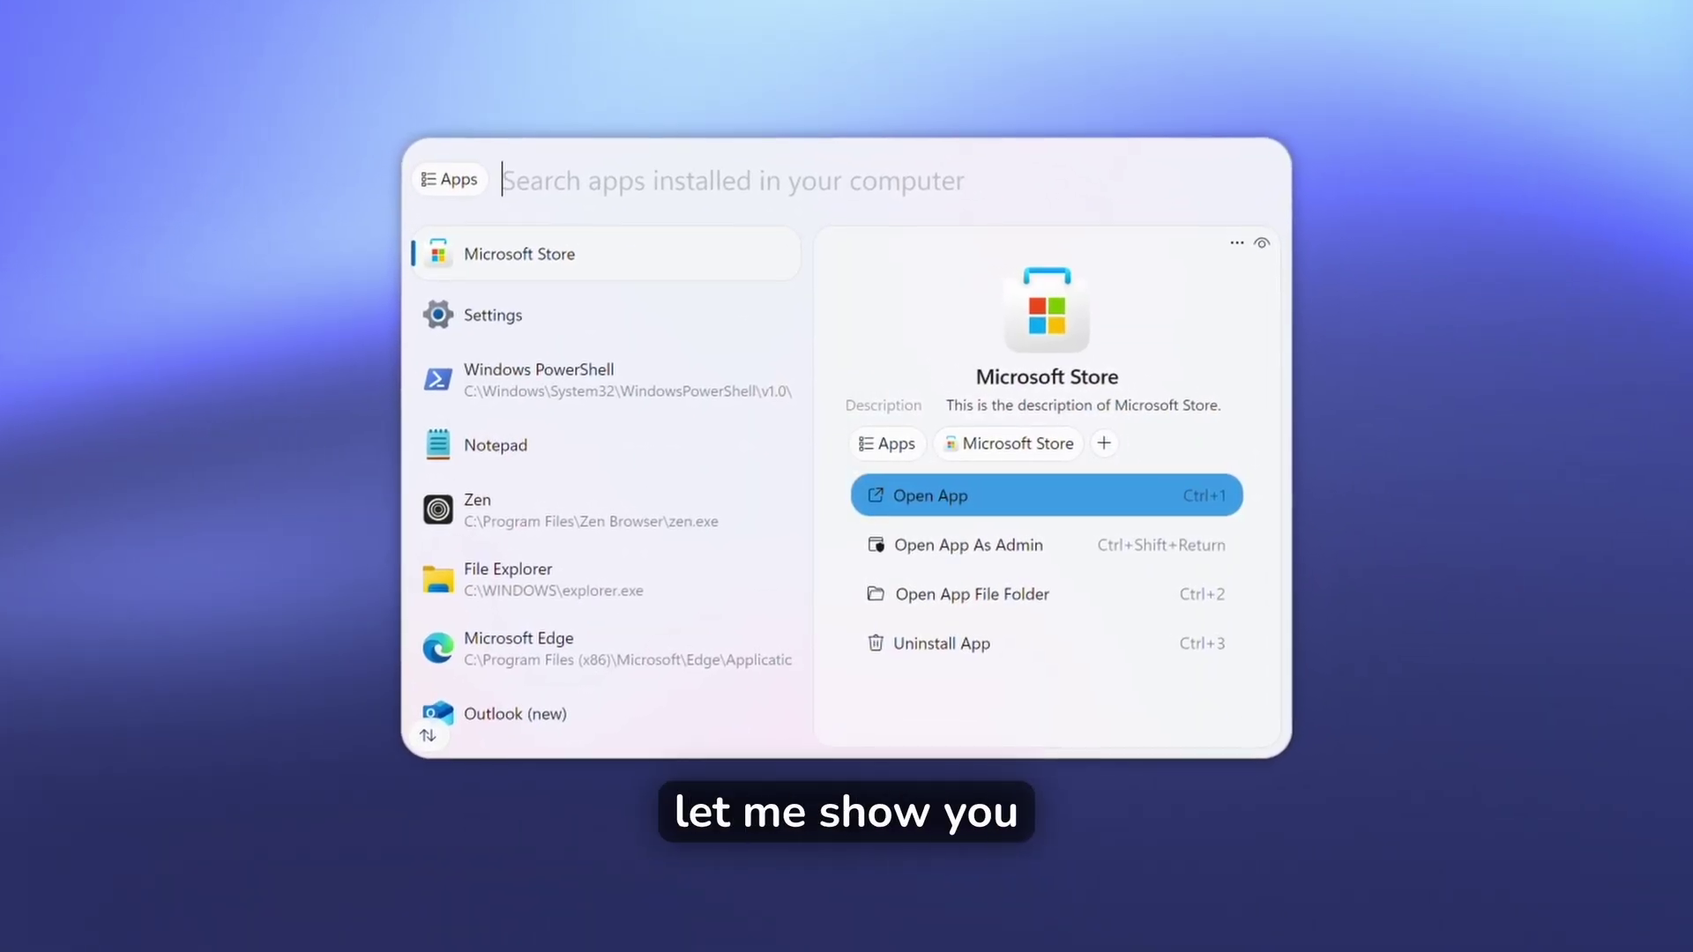
text(zen)
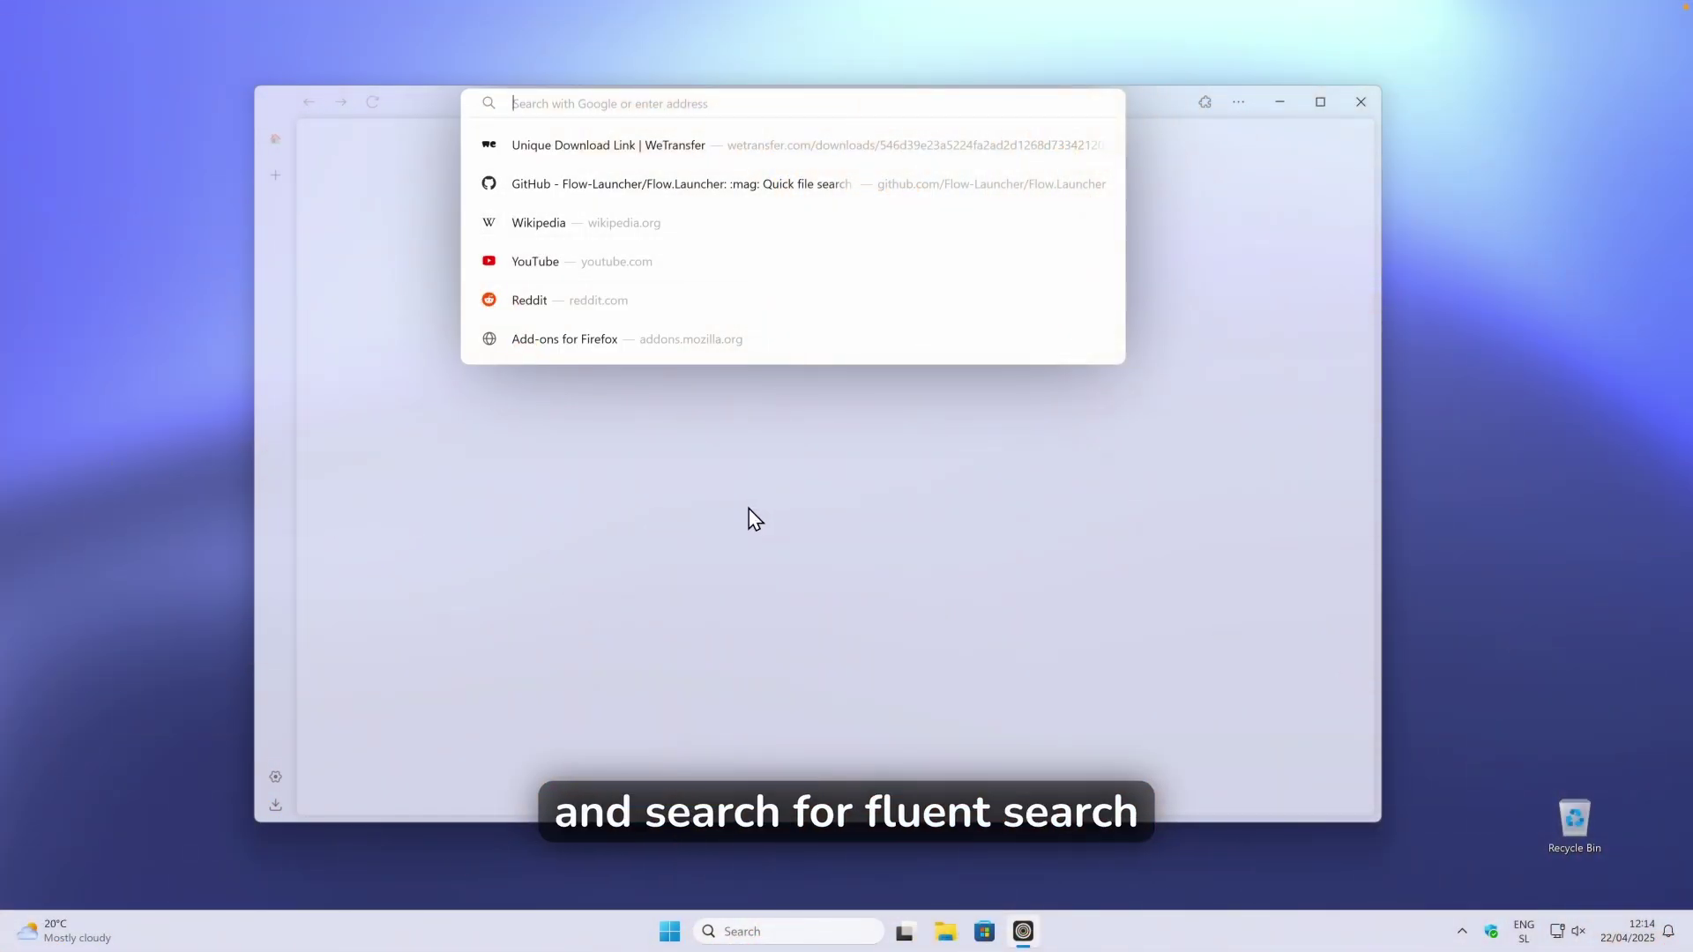
Search Google for 'fluent search' and open the fluentsearch.net result.
text(fluent search)
key(Return)
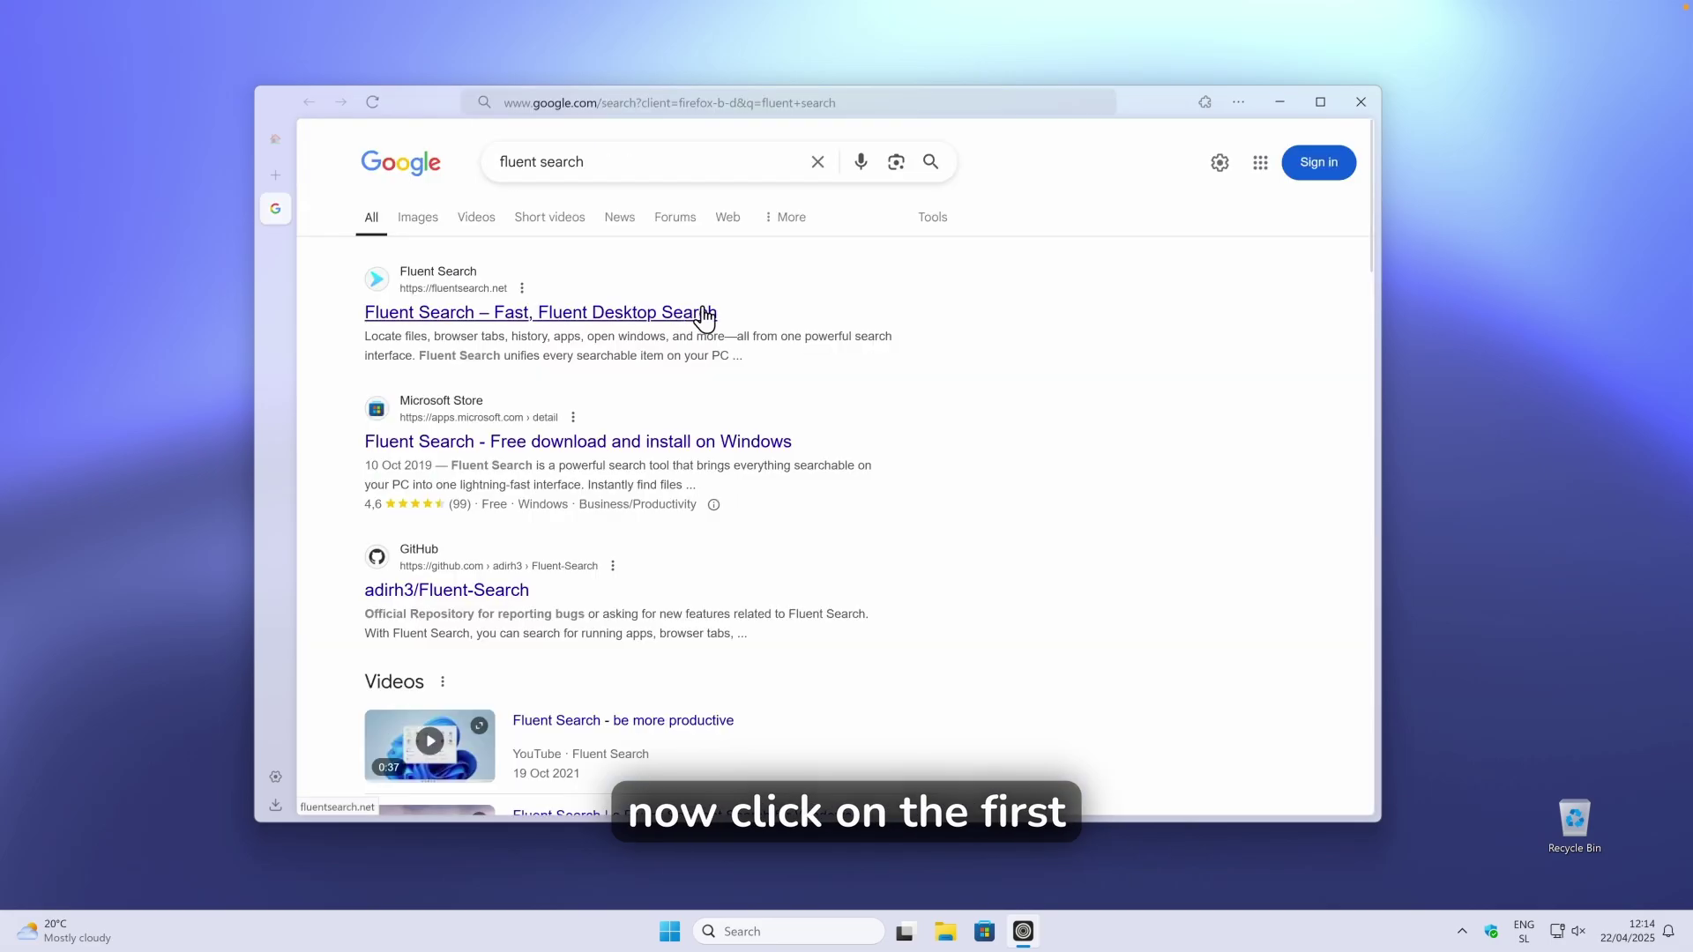
click(706, 314)
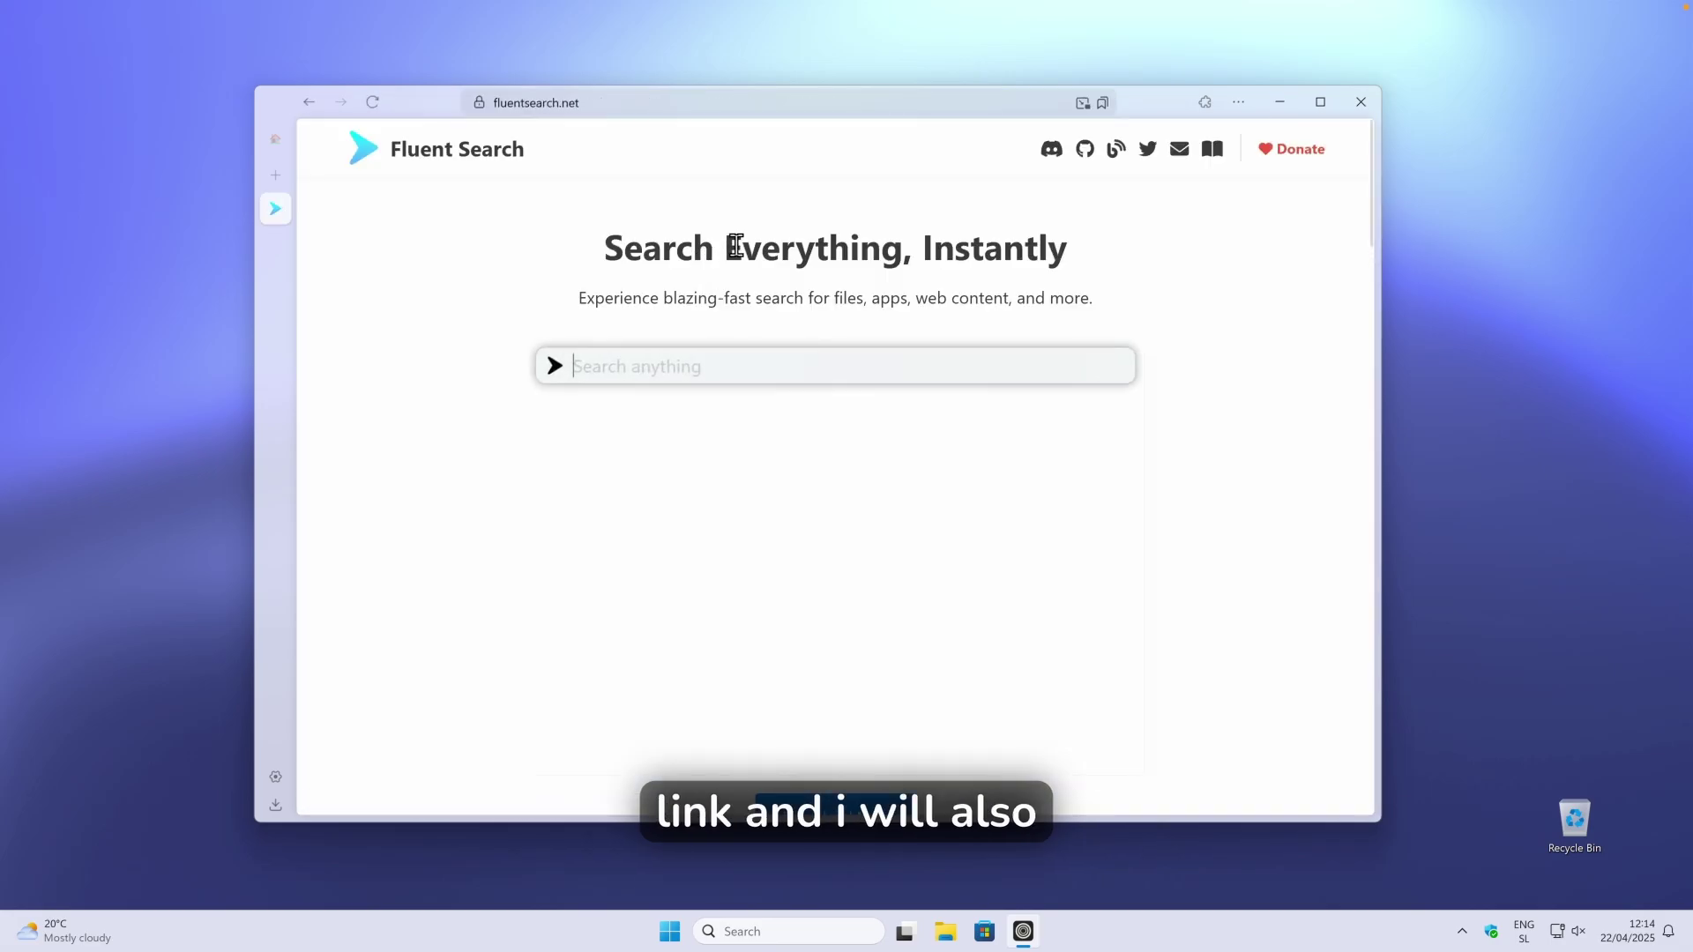
click(605, 103)
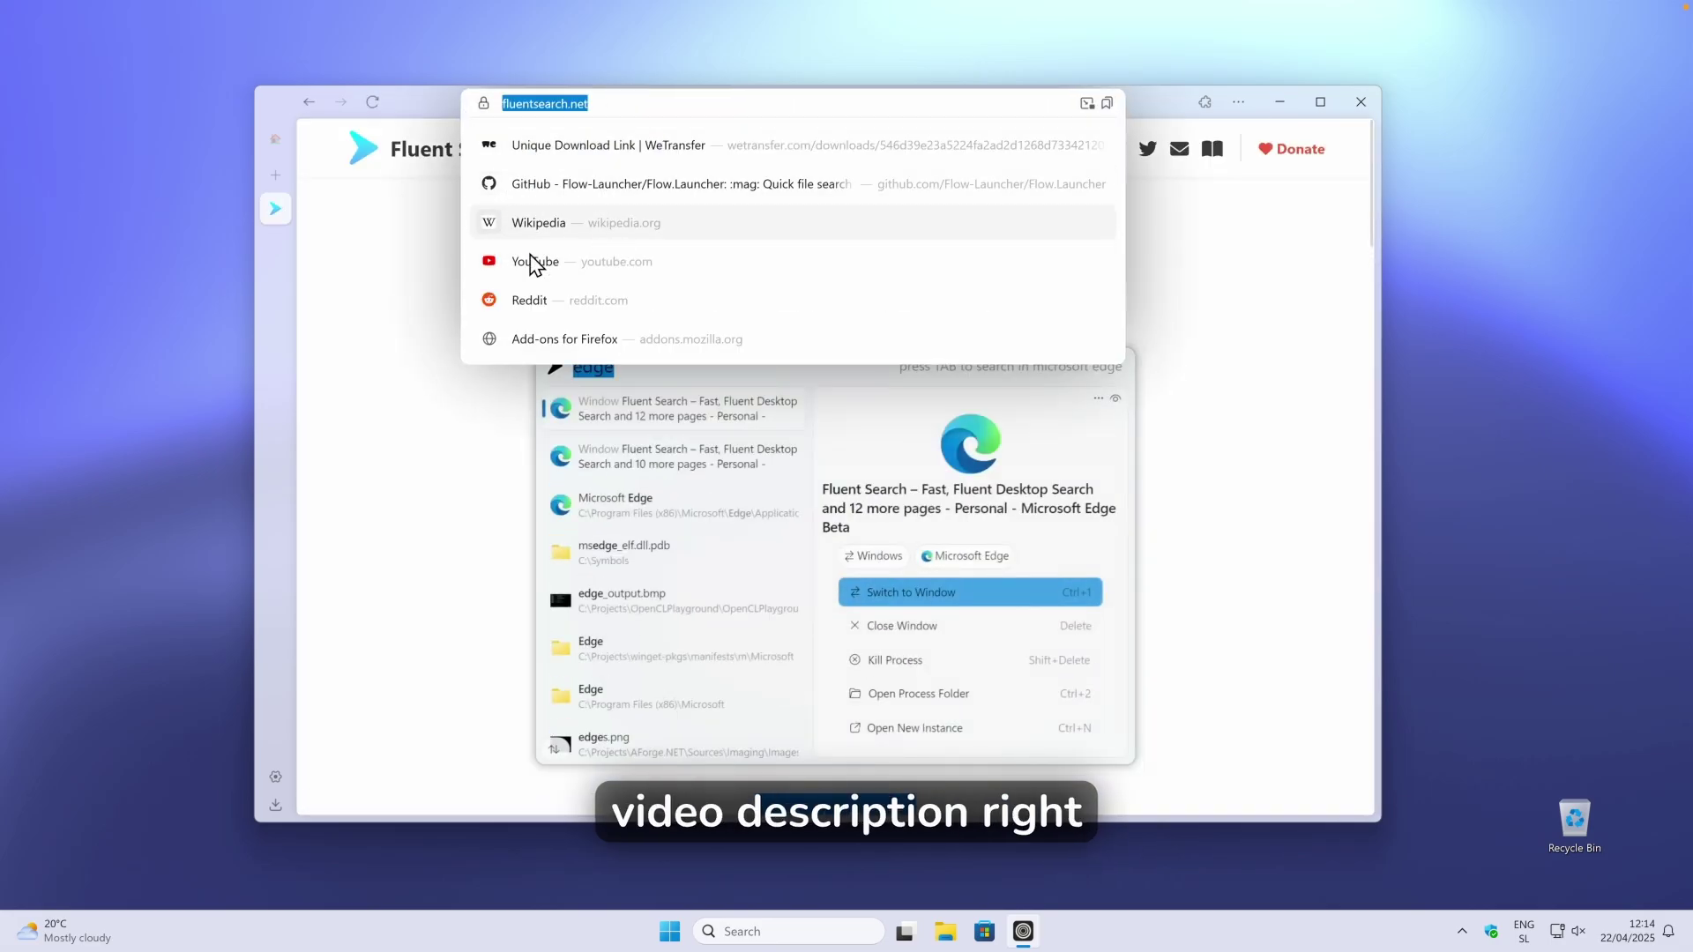
click(686, 437)
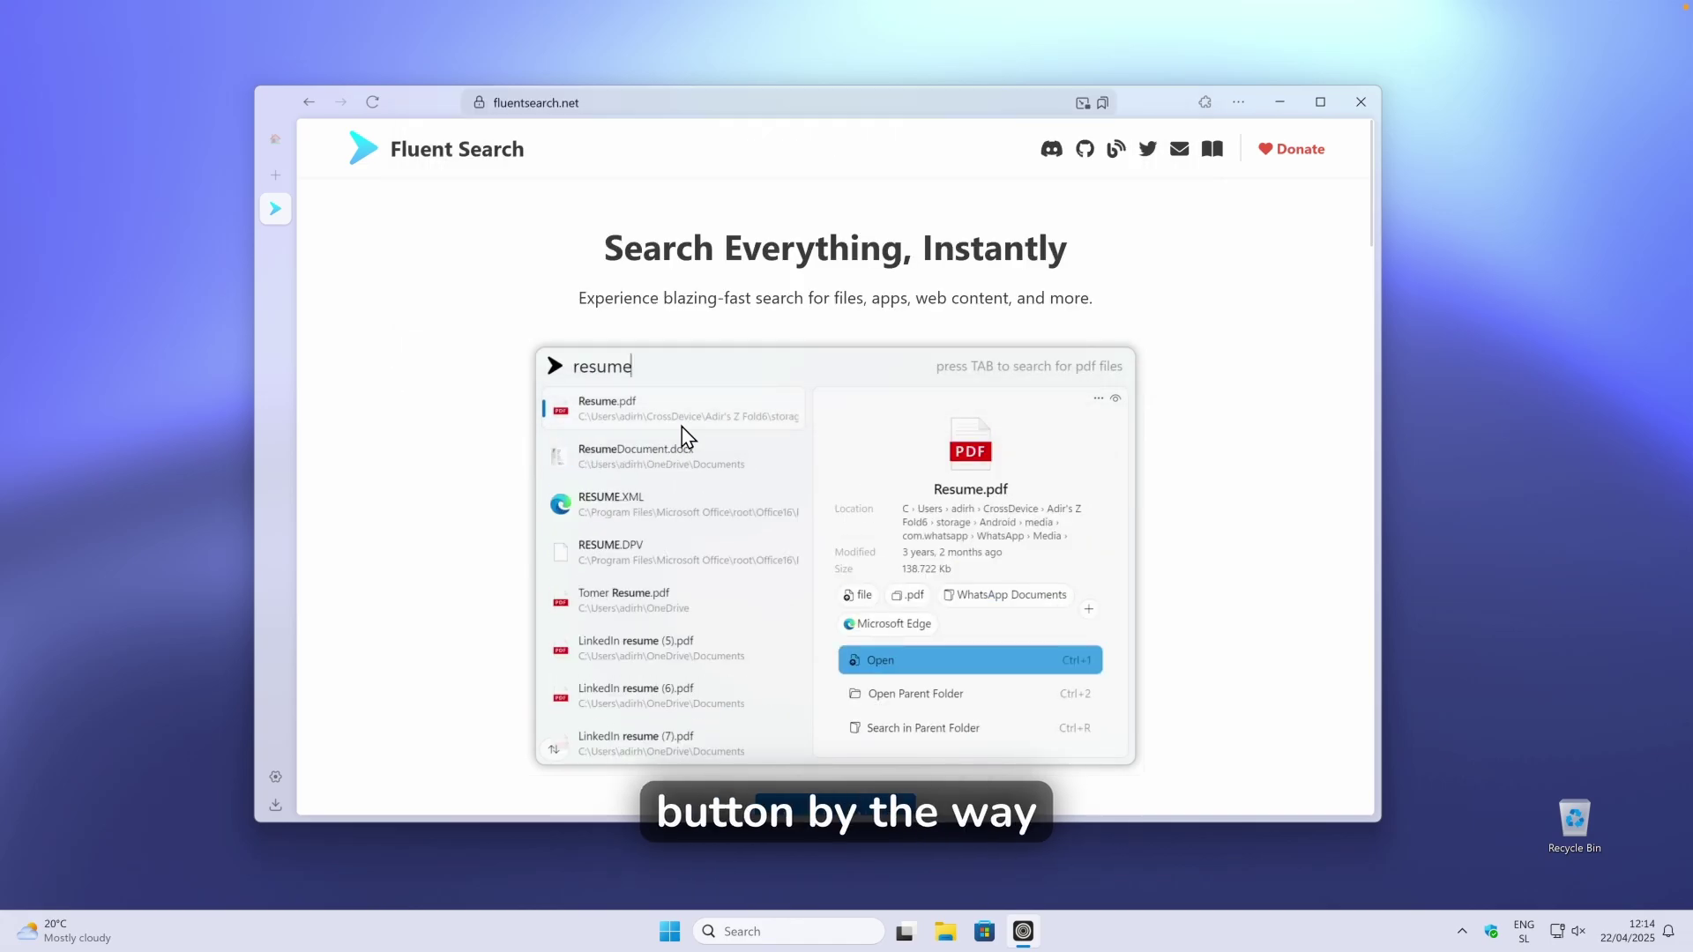
Jump to the Download section and review the X64 and ARM64 download options.
scroll(882, 529, down, 3)
click(899, 538)
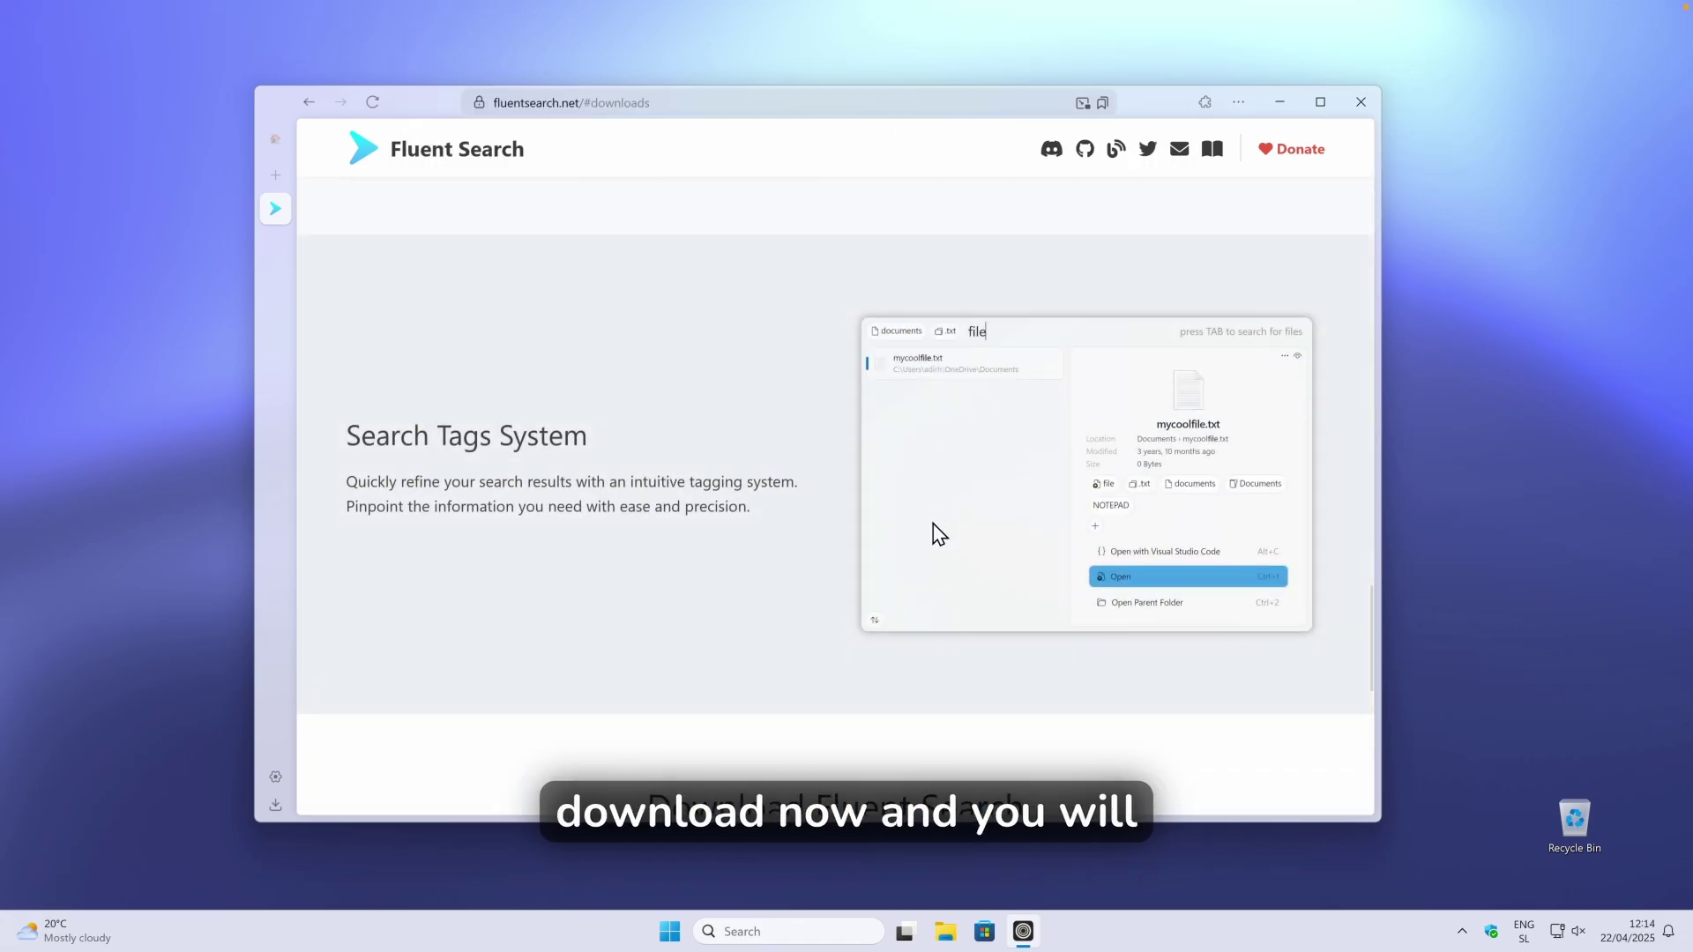
scroll(897, 508, down, 7)
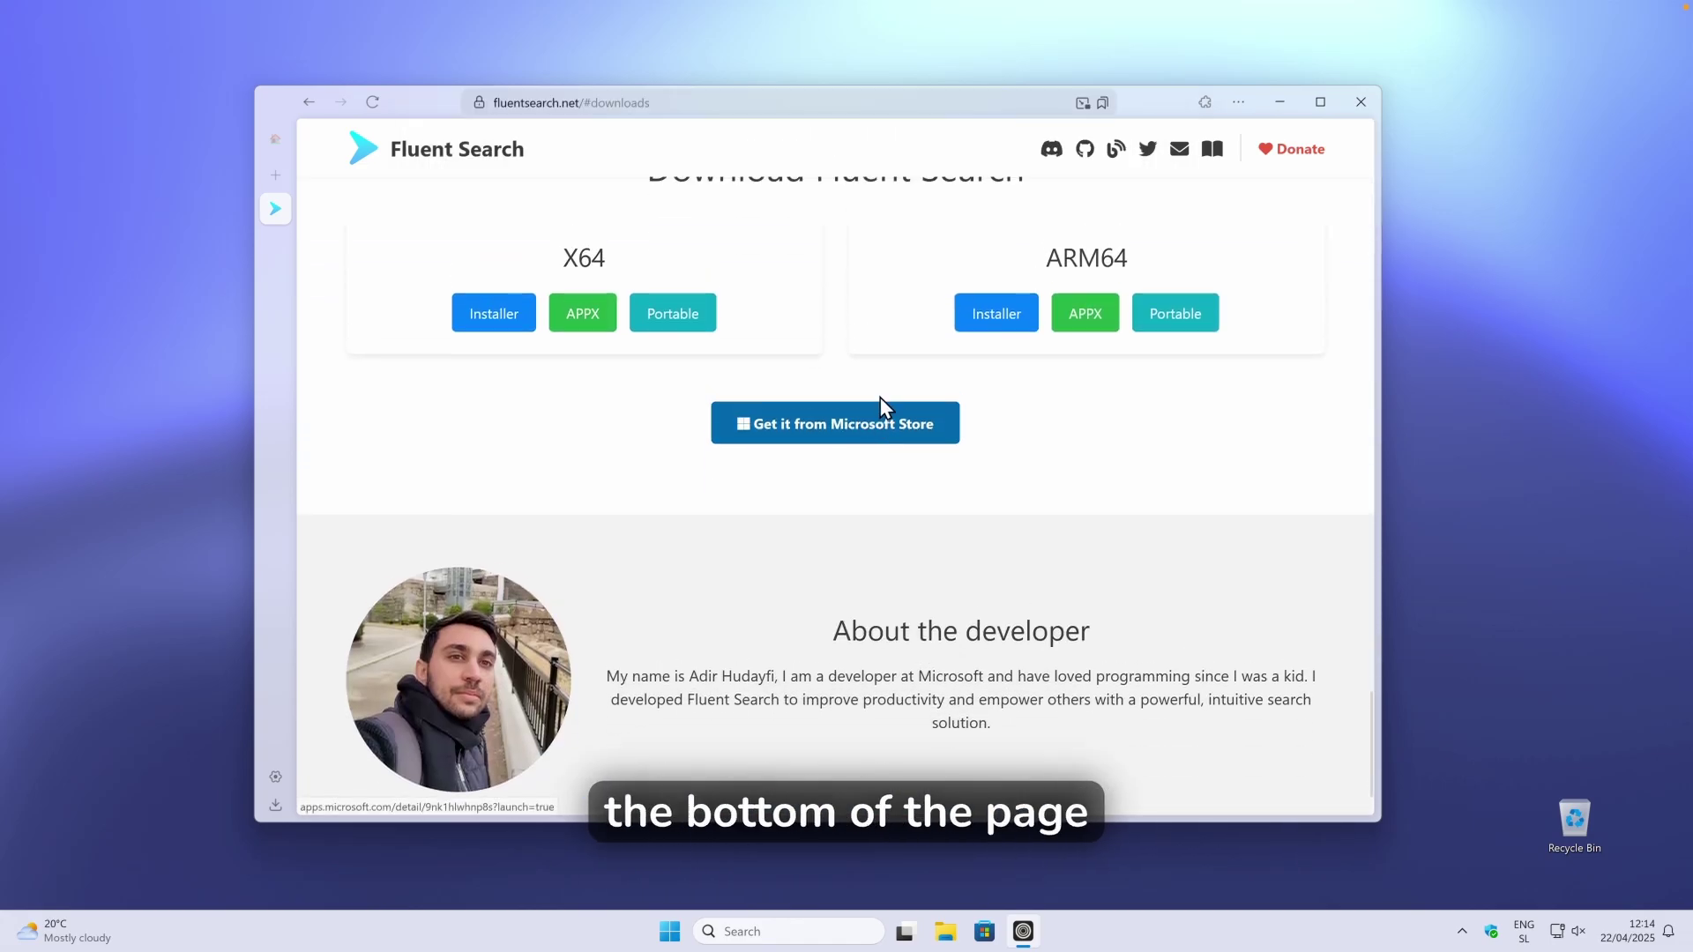
scroll(878, 423, up, 3)
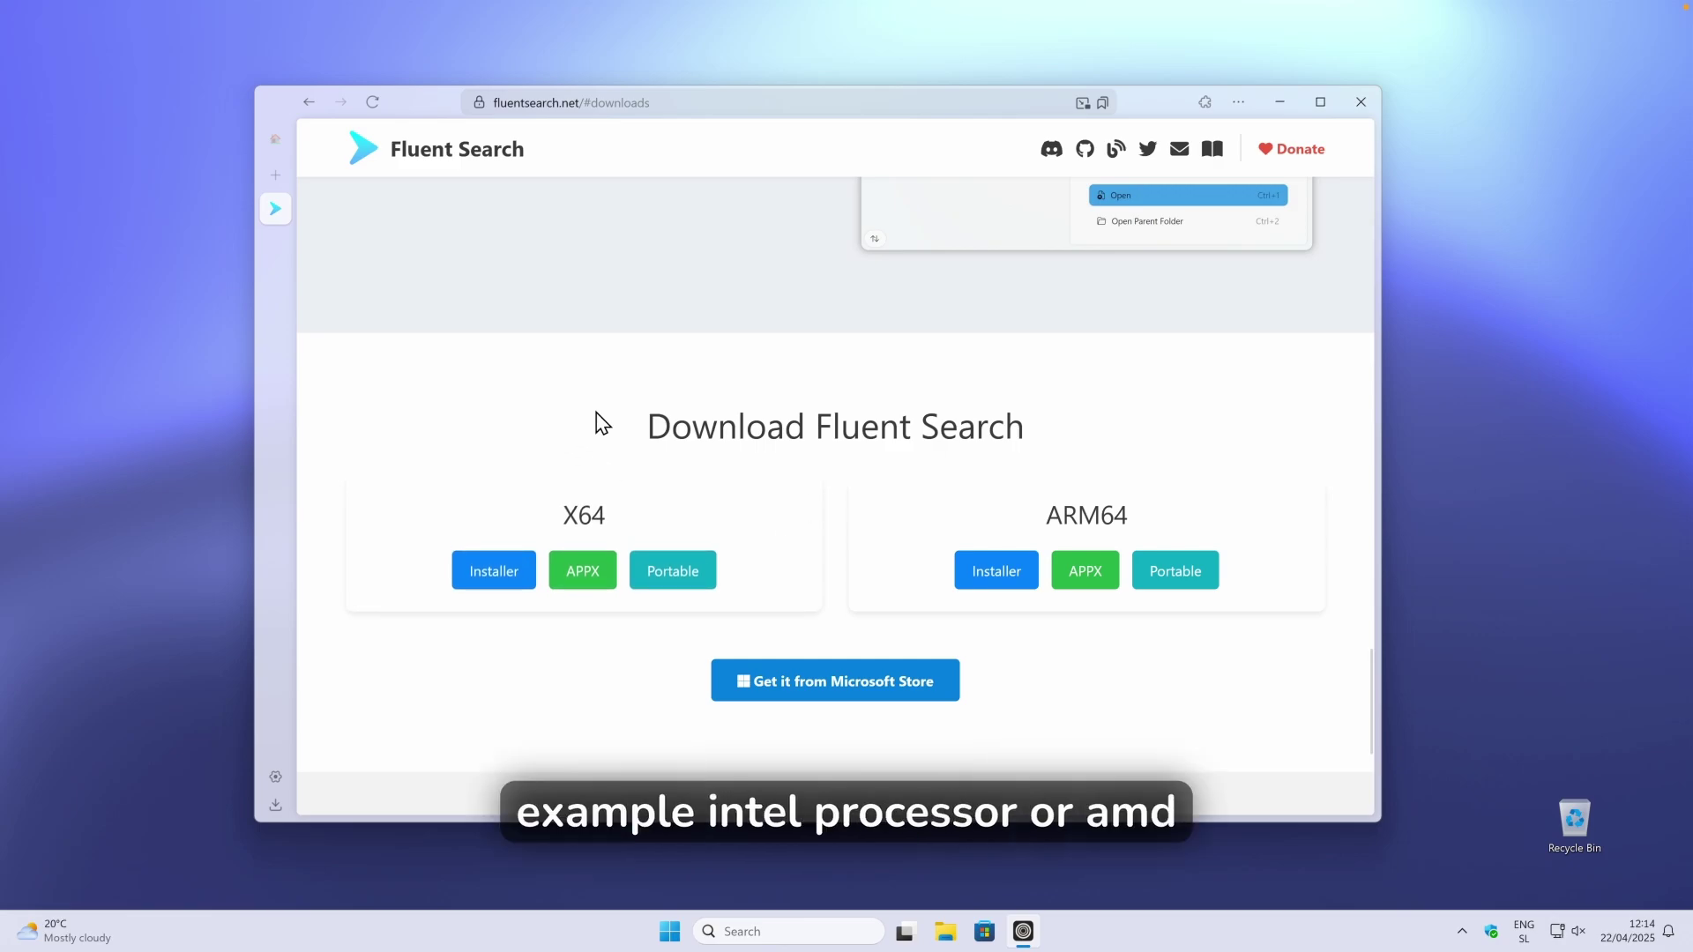
drag(571, 509, 620, 526)
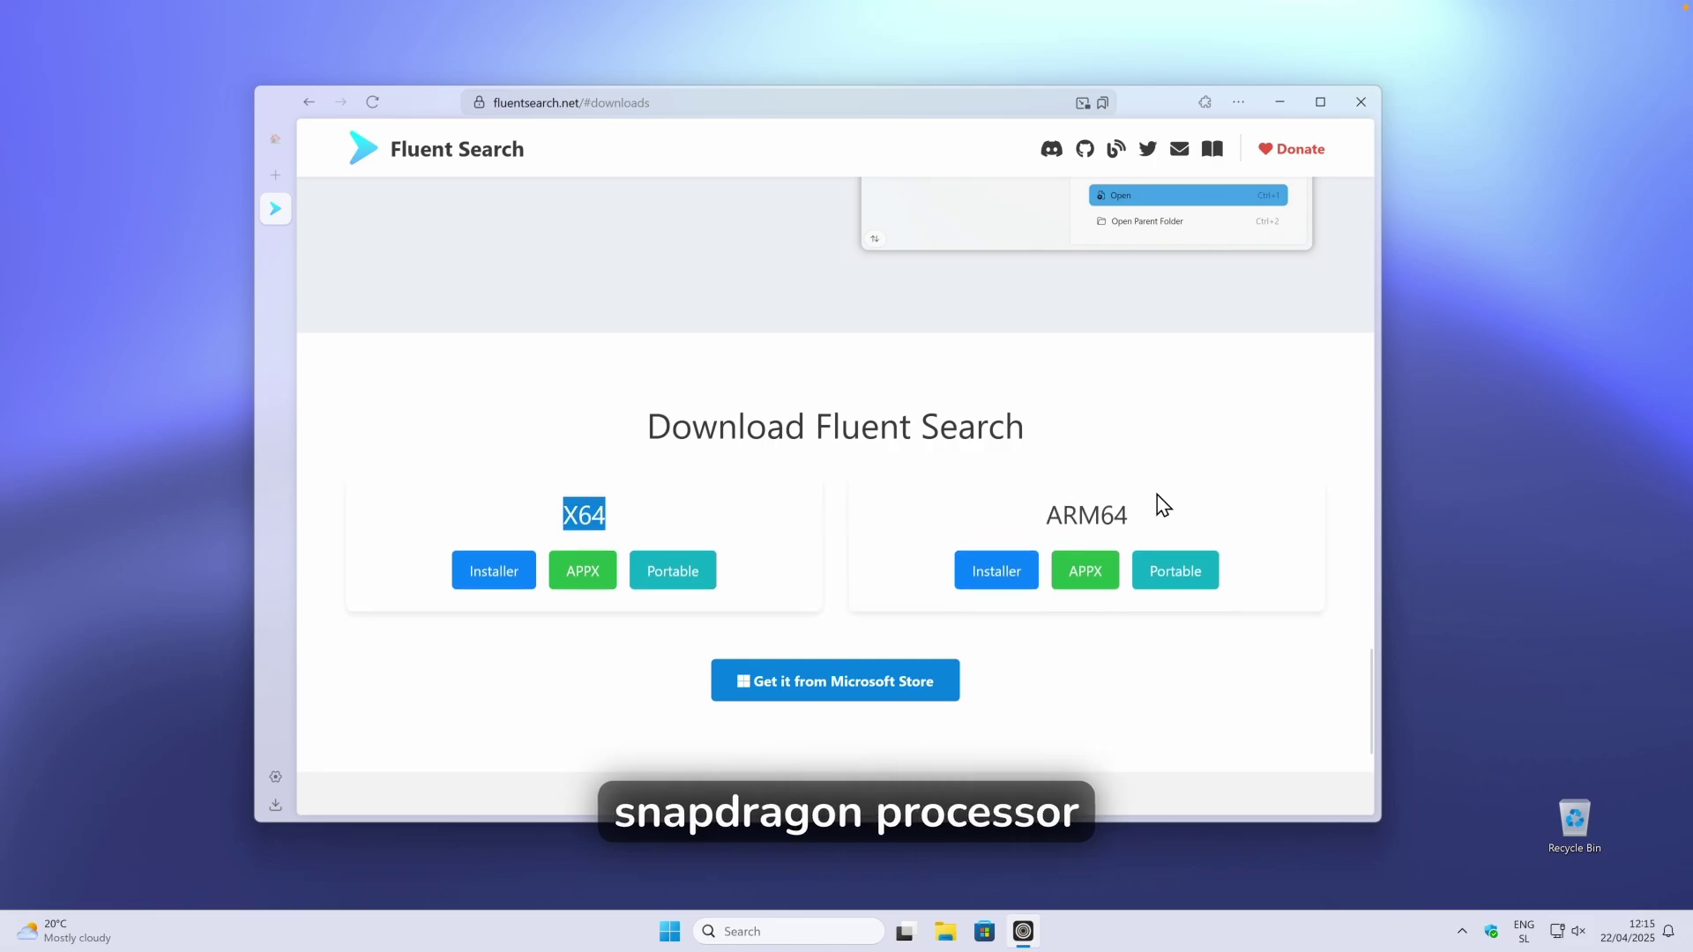
drag(1046, 511, 1145, 523)
click(930, 437)
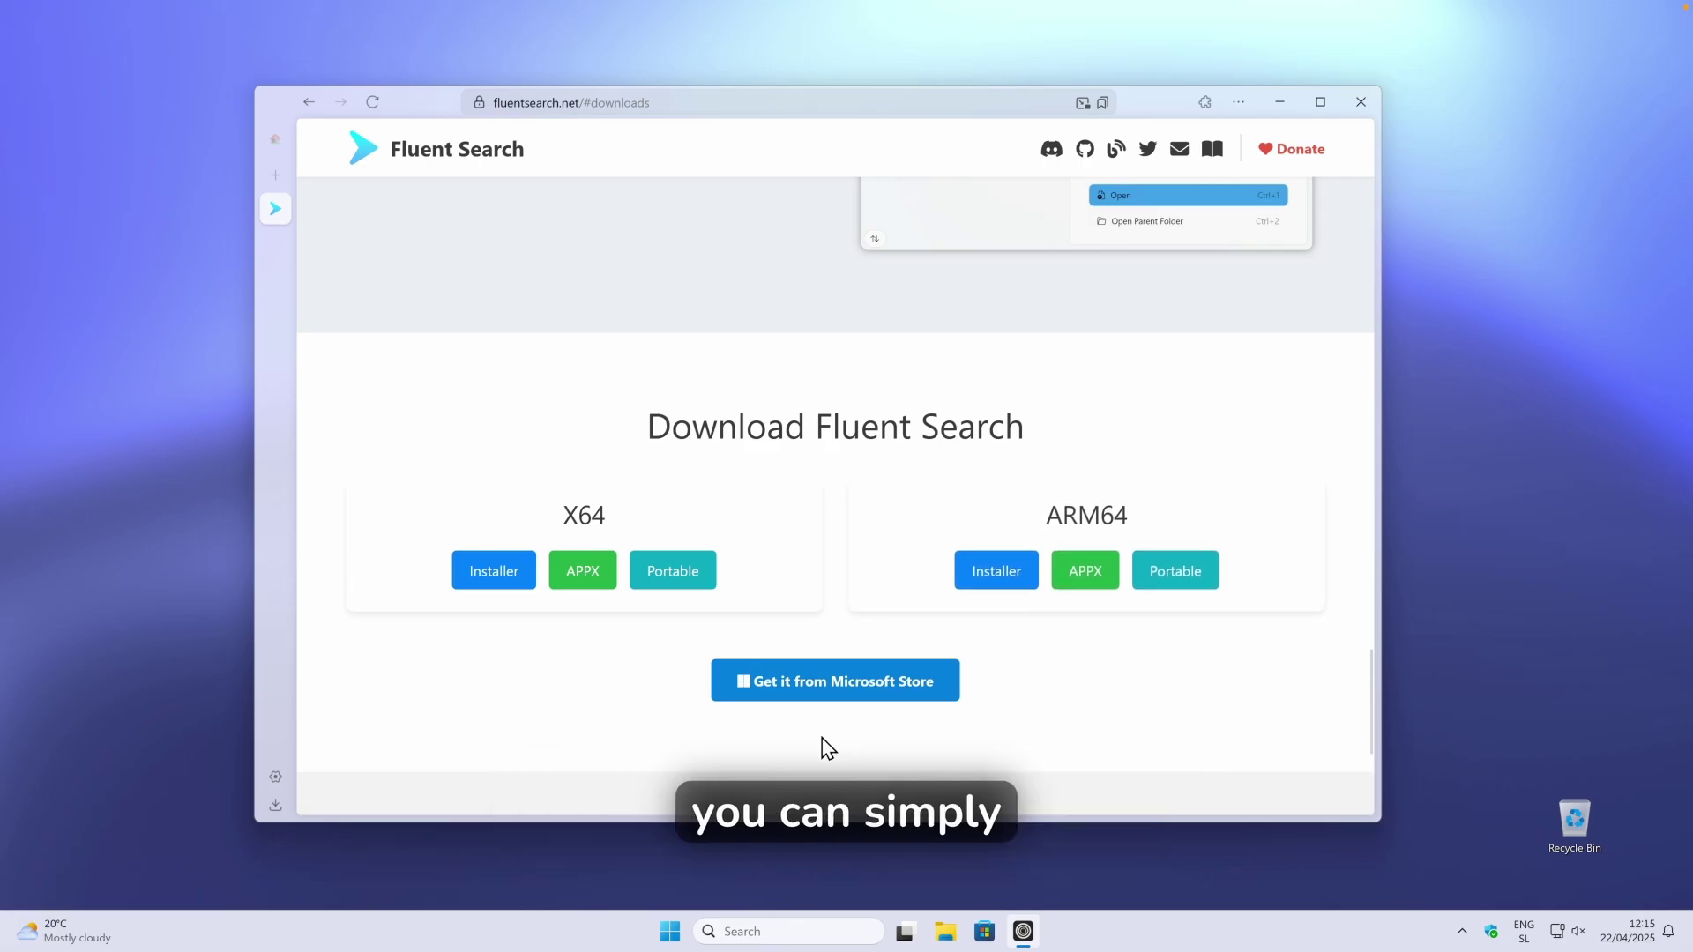
Open the Fluent Search Microsoft Store listing and install it with Get.
click(816, 699)
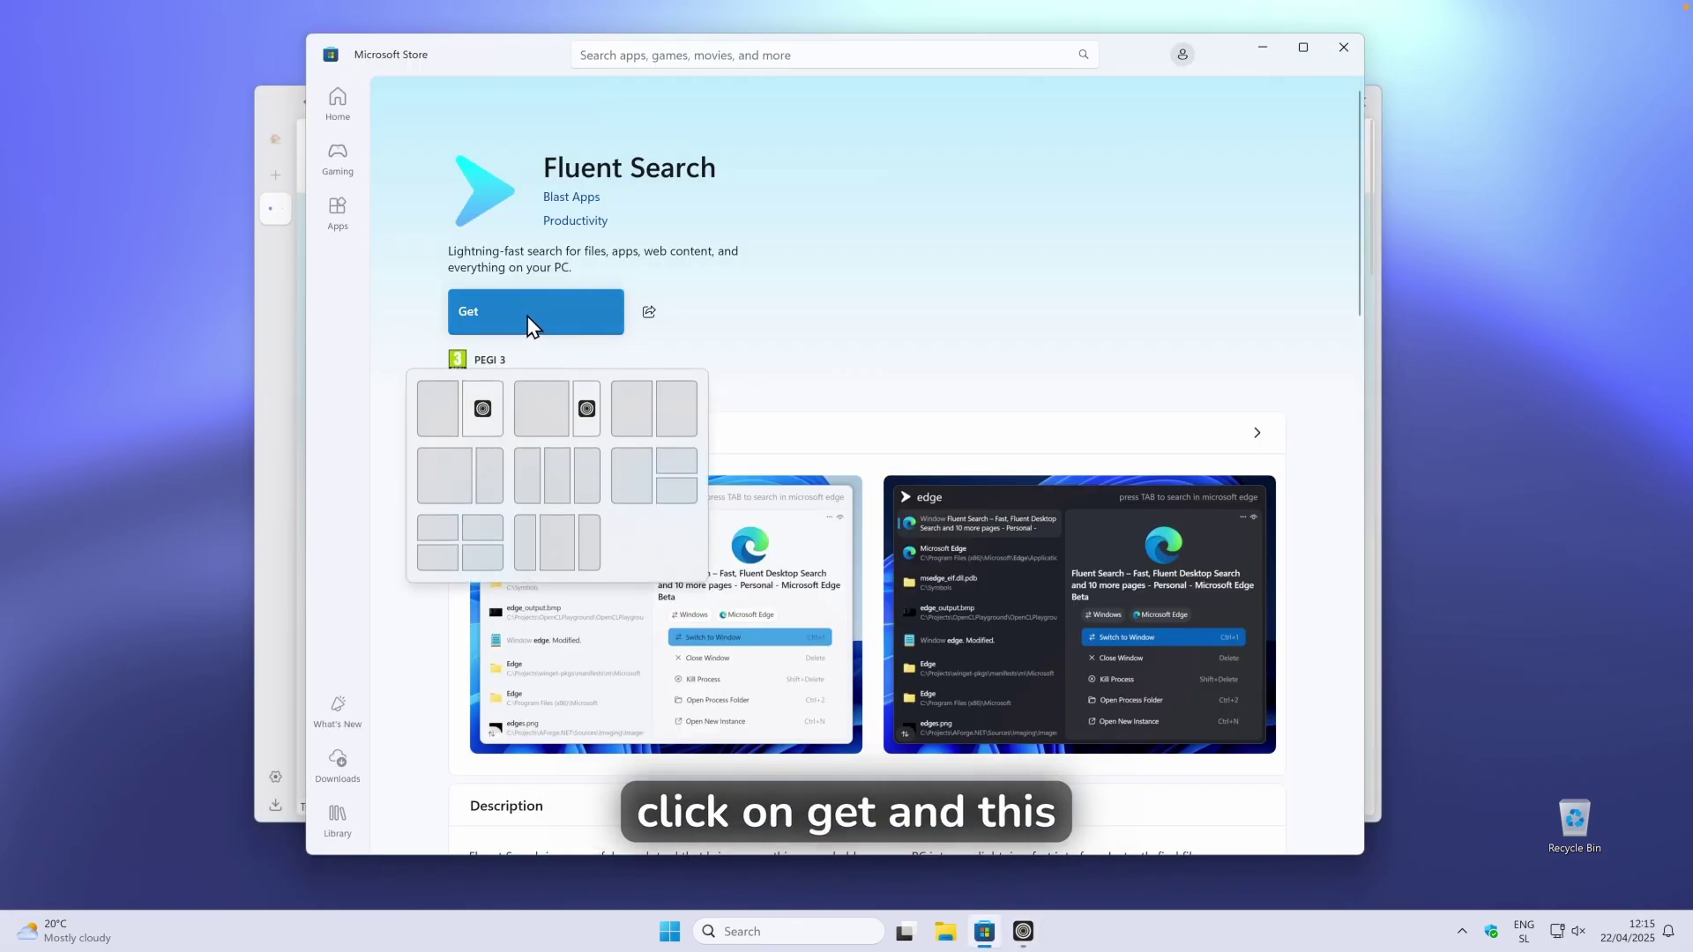
click(535, 319)
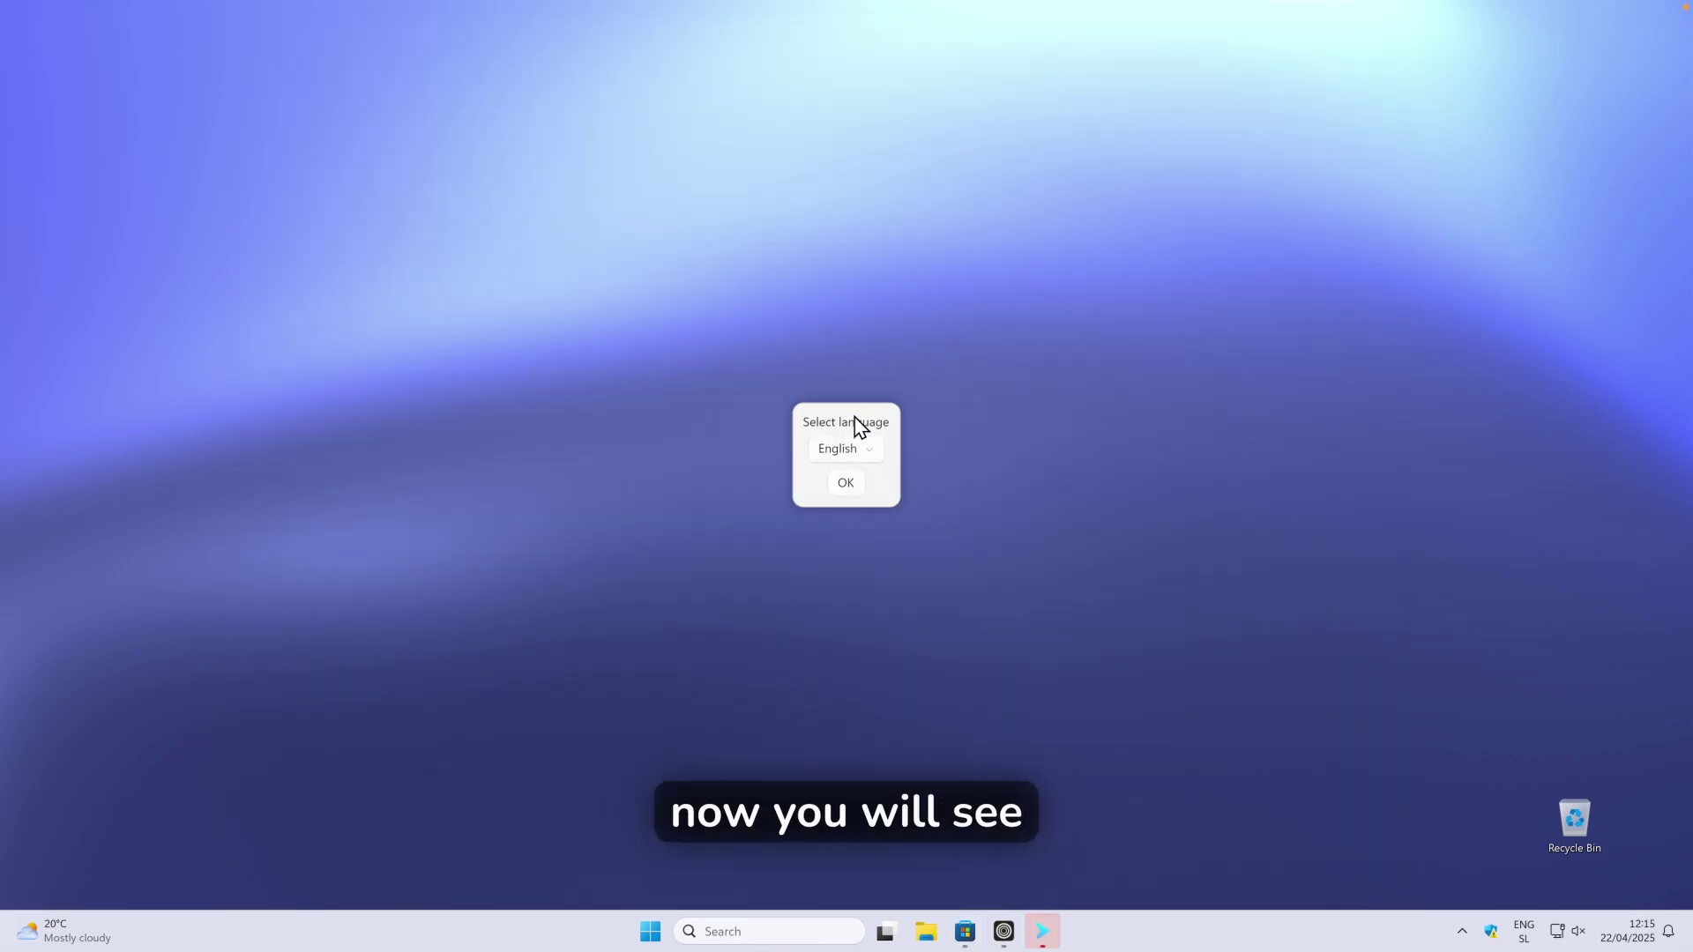
Confirm English as the app language and accept the Light theme page.
click(849, 483)
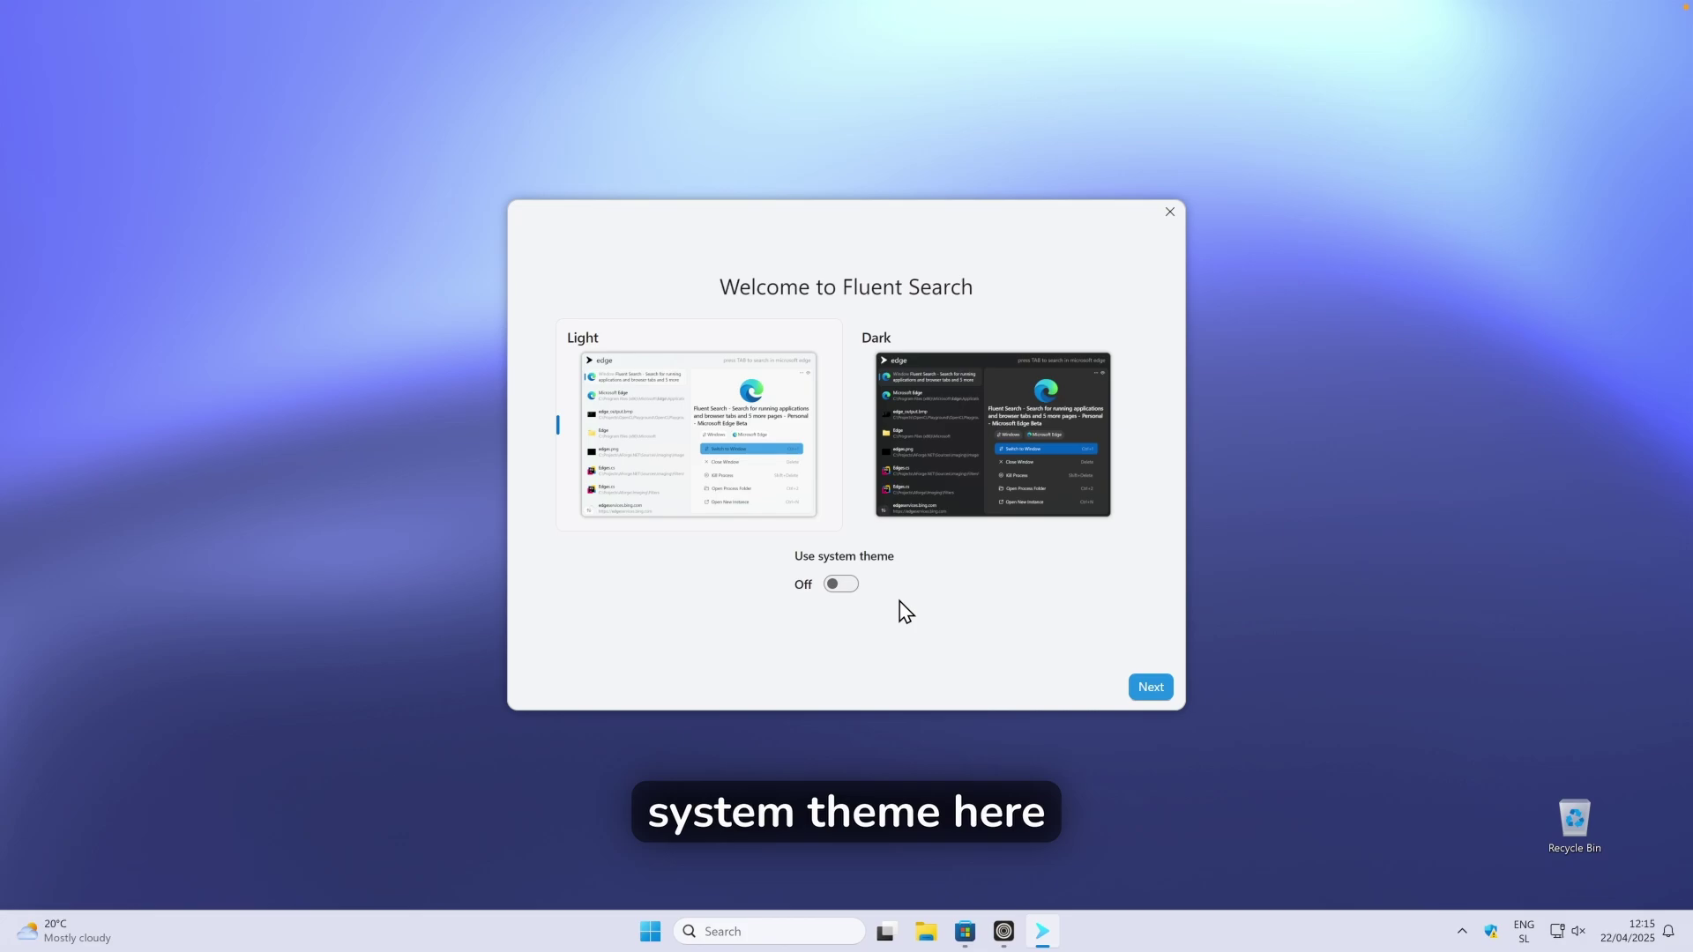
click(1154, 689)
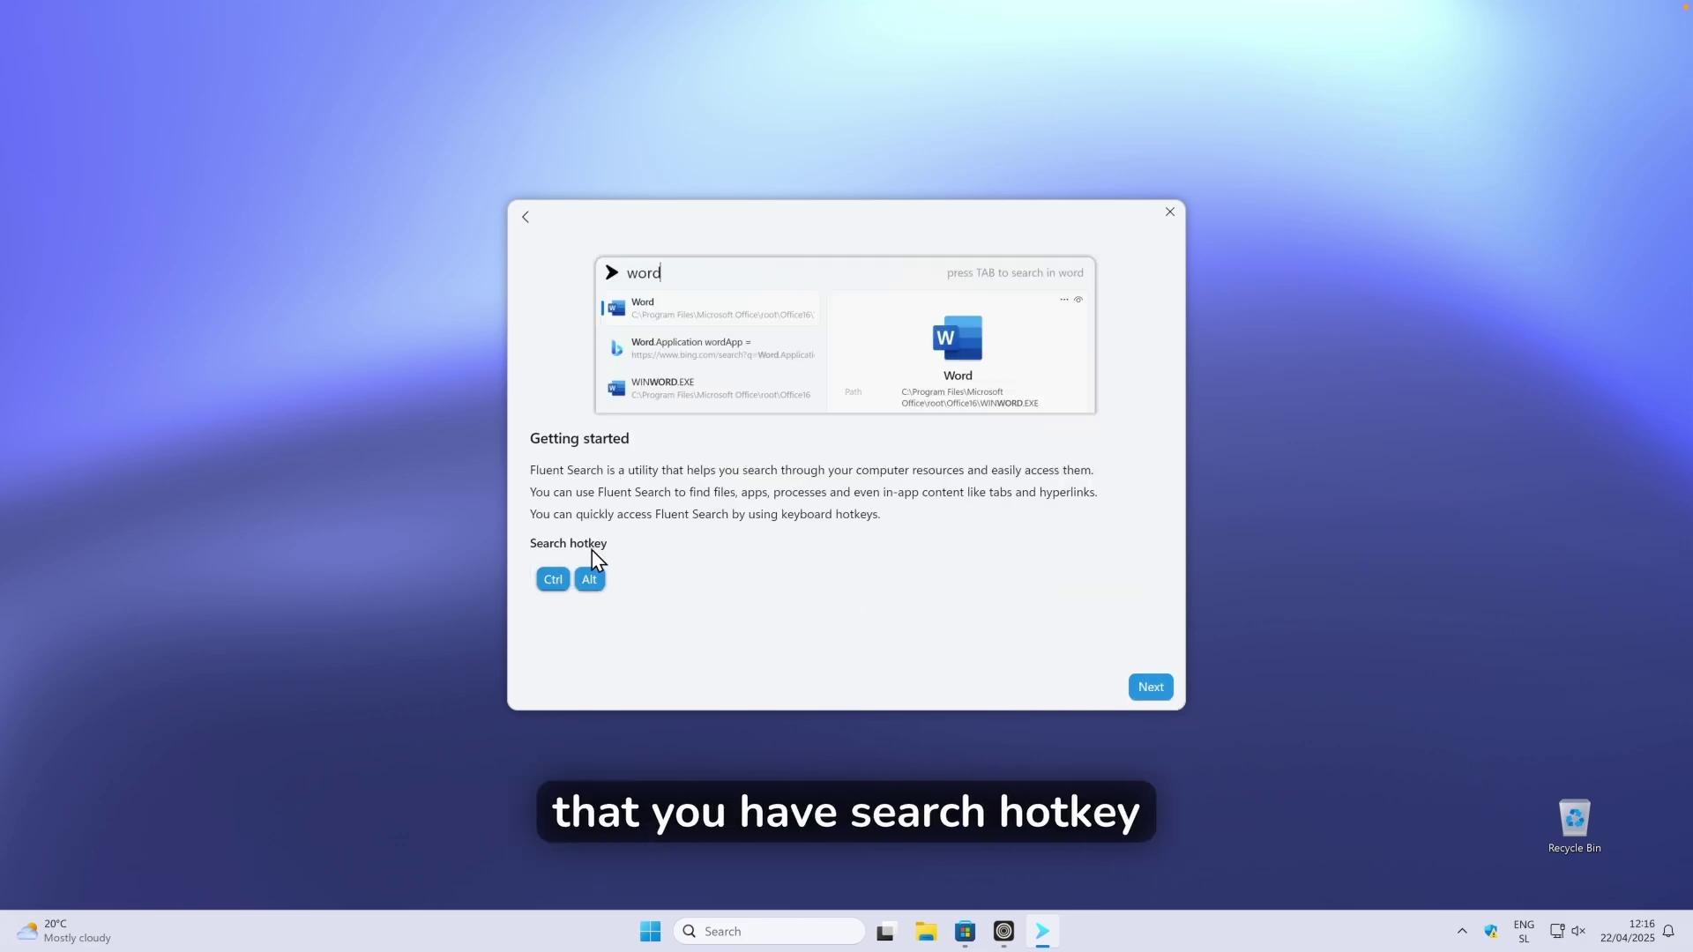
Record Alt+Space as the new search hotkey and continue to Searching files.
mouse_move(568, 585)
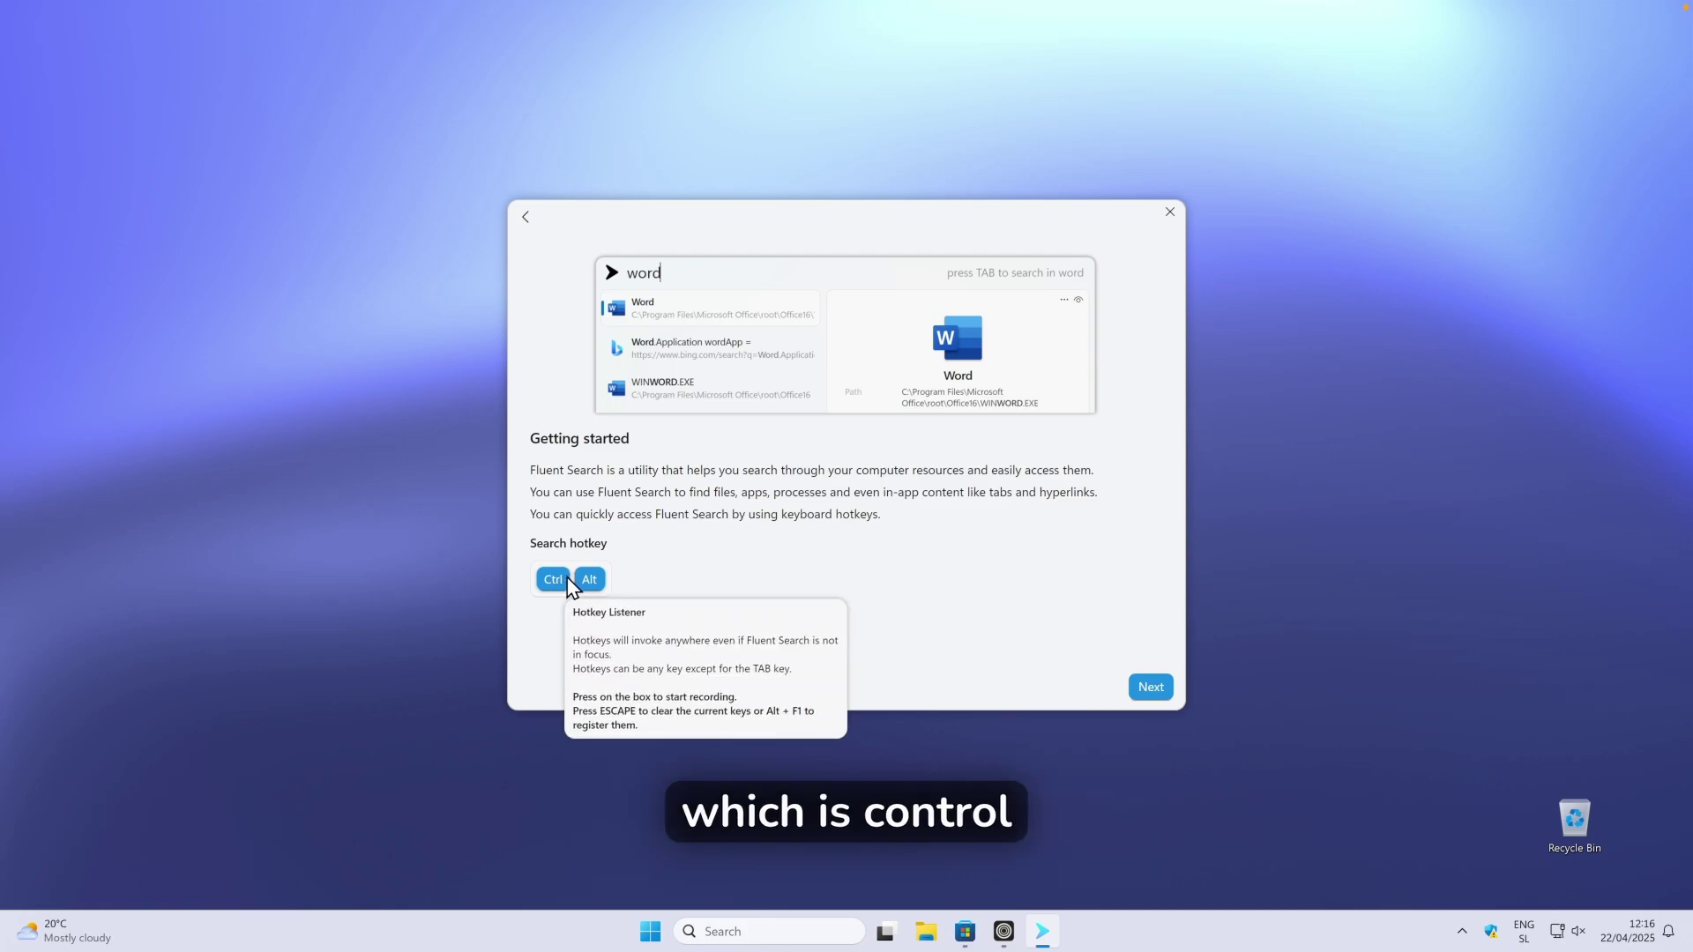
click(584, 589)
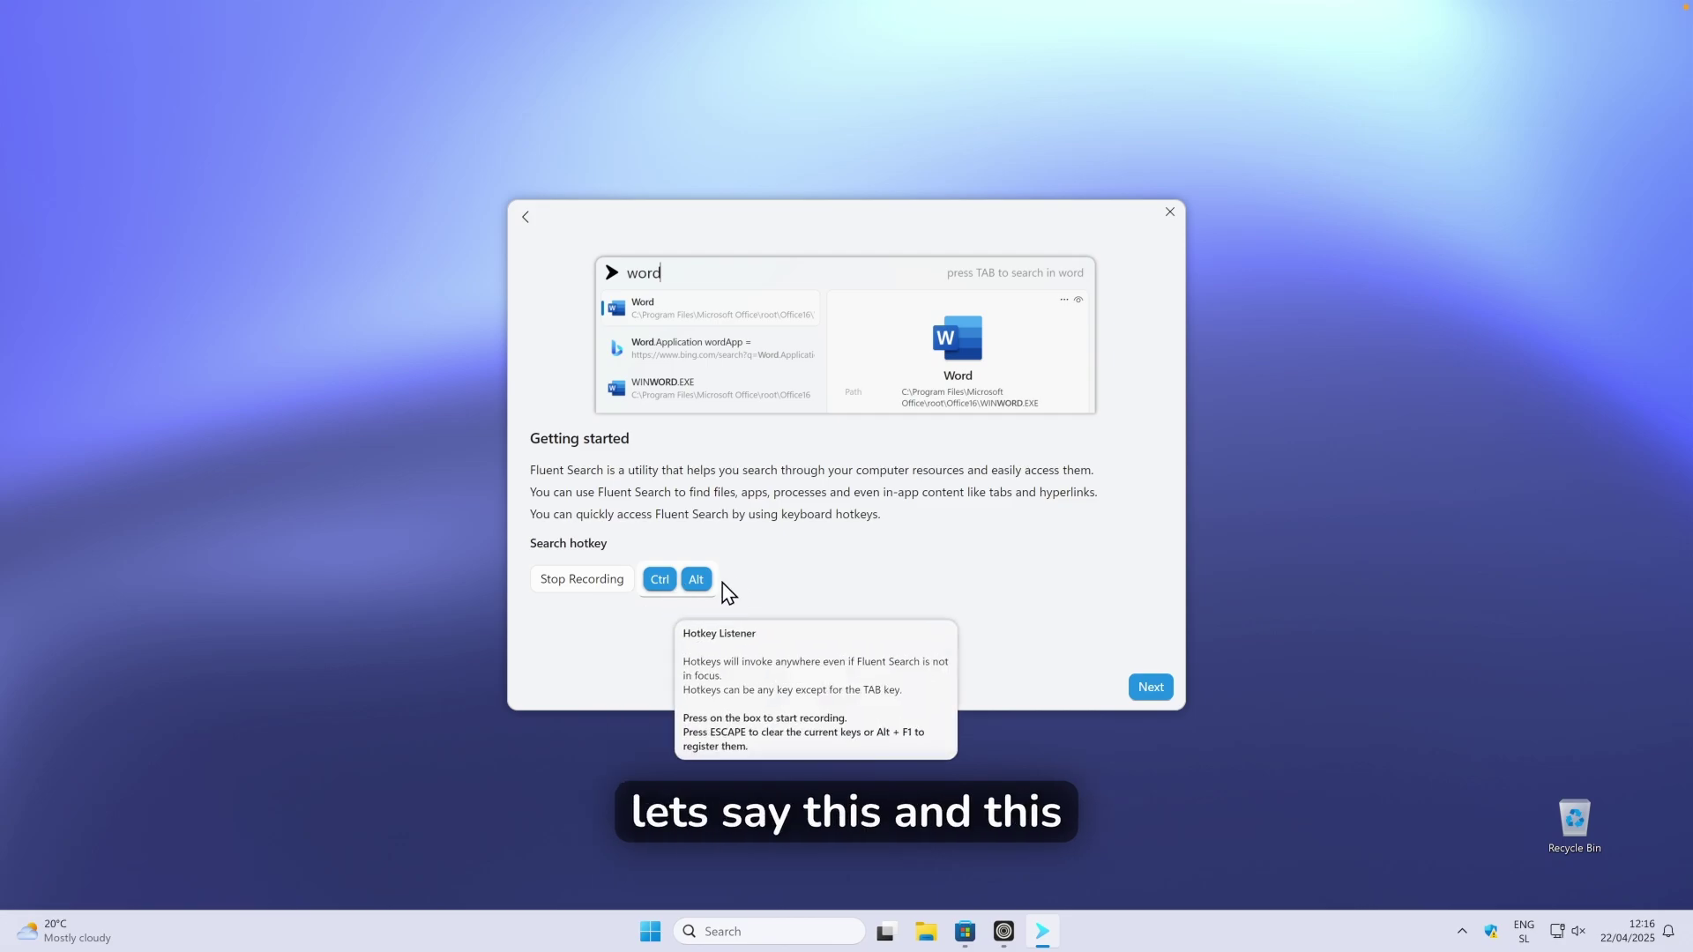
key(alt+space)
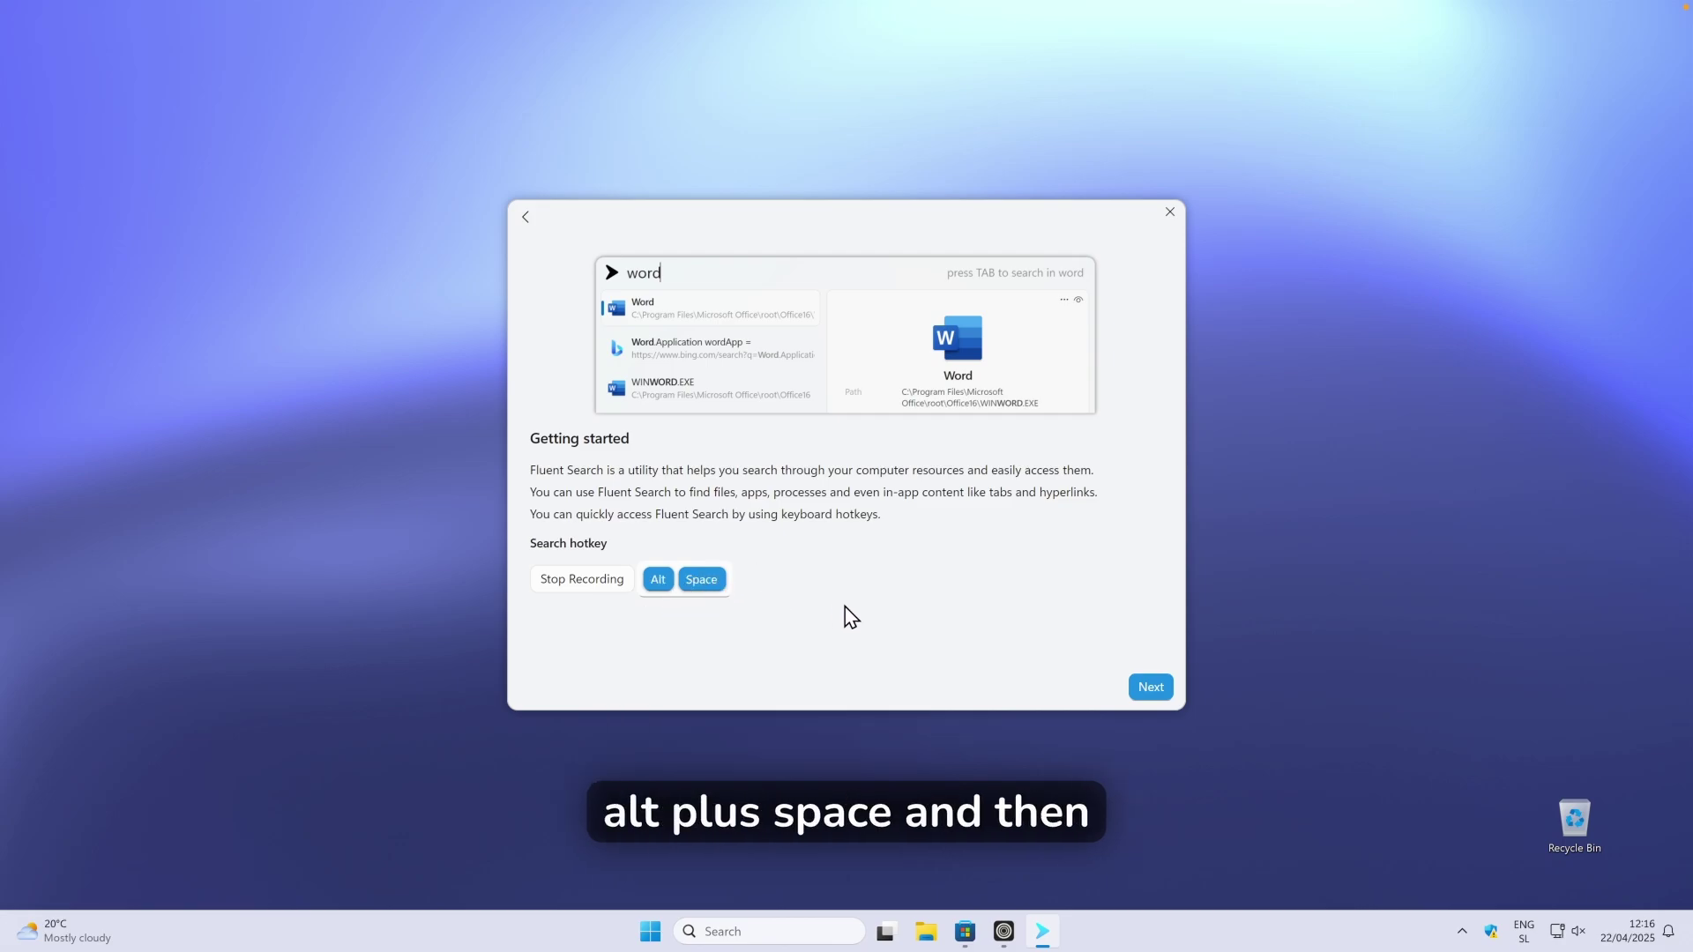
click(1156, 687)
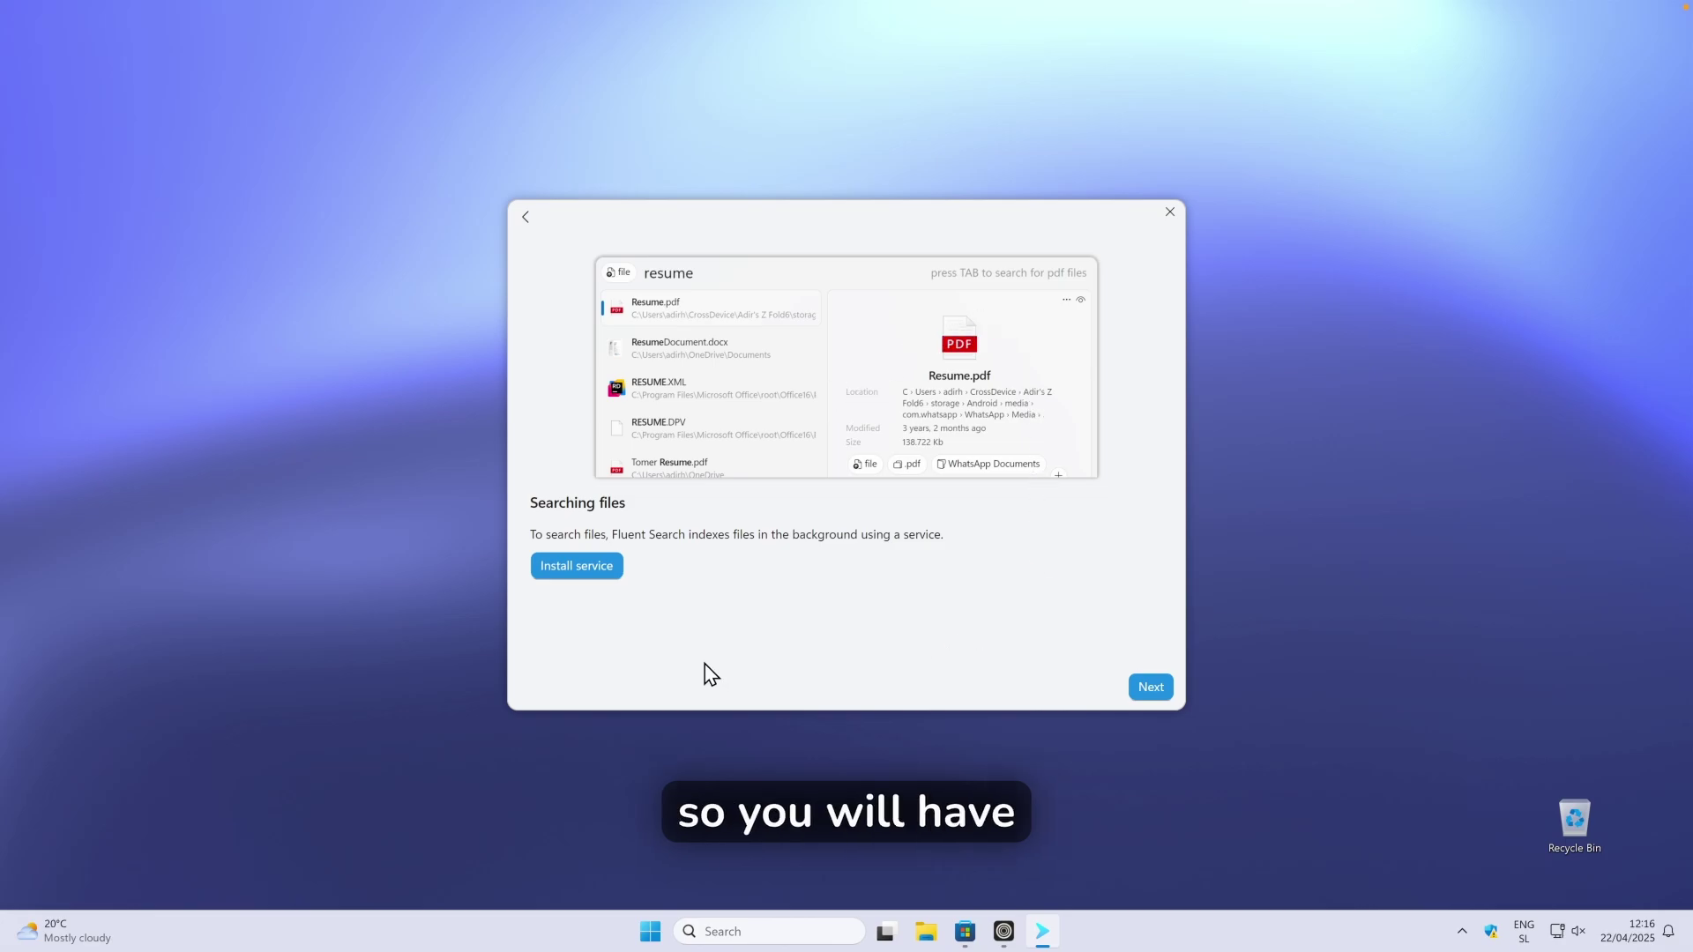
Install the file-indexing service, approving the administrator prompt.
click(570, 573)
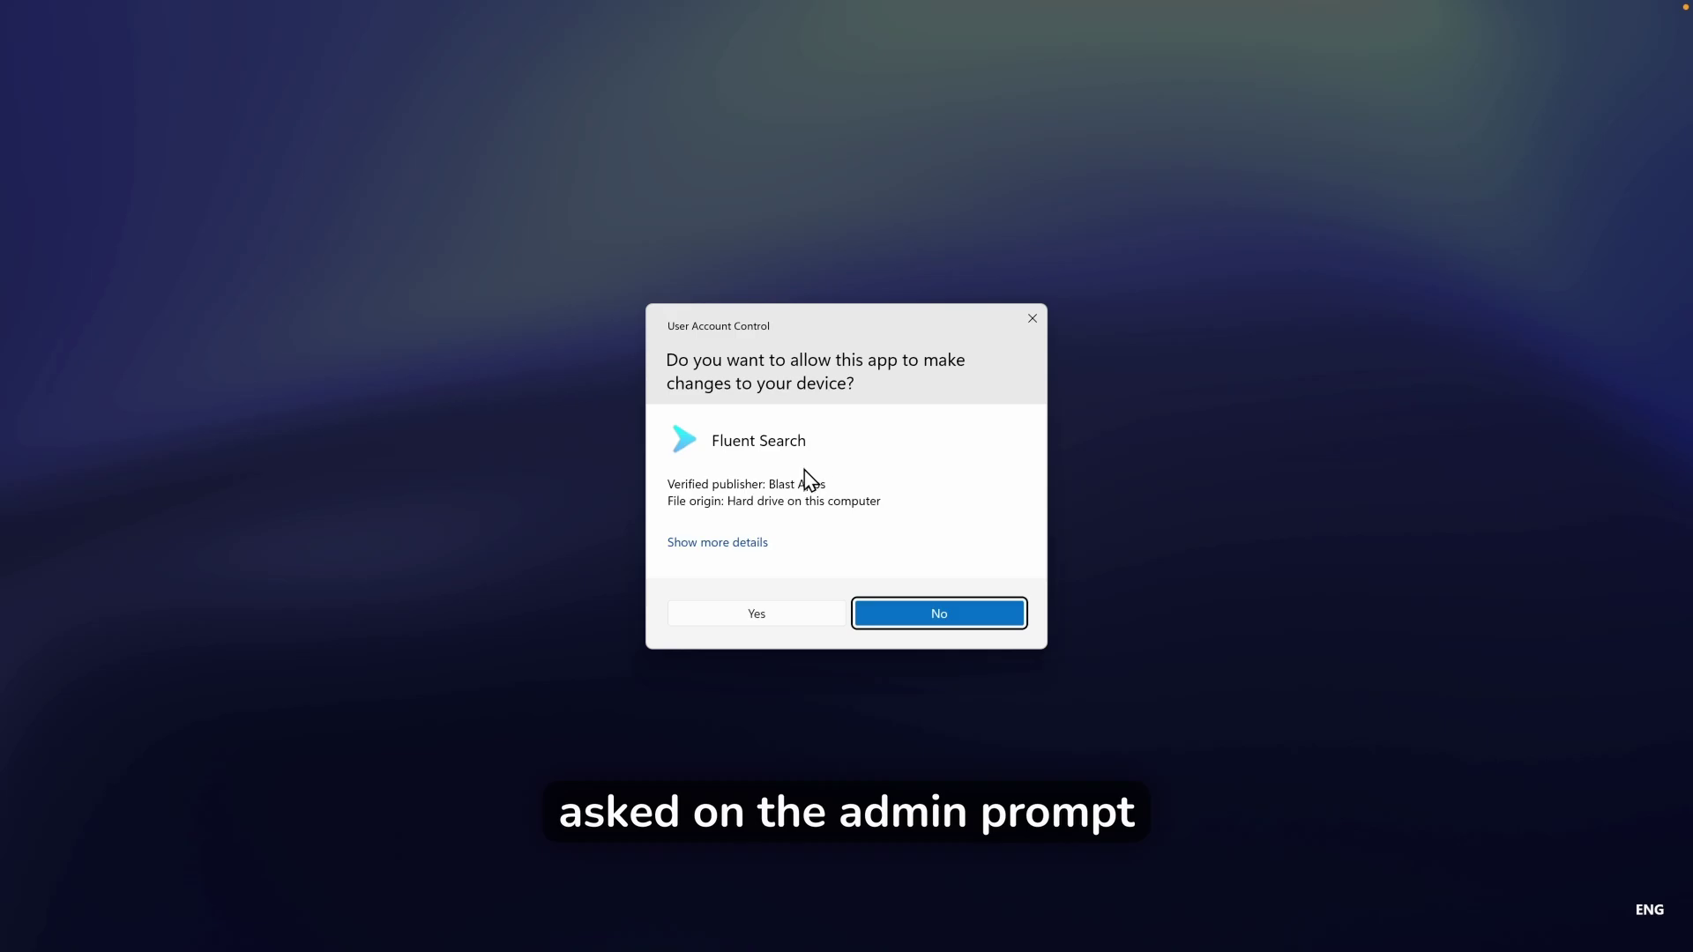
click(765, 617)
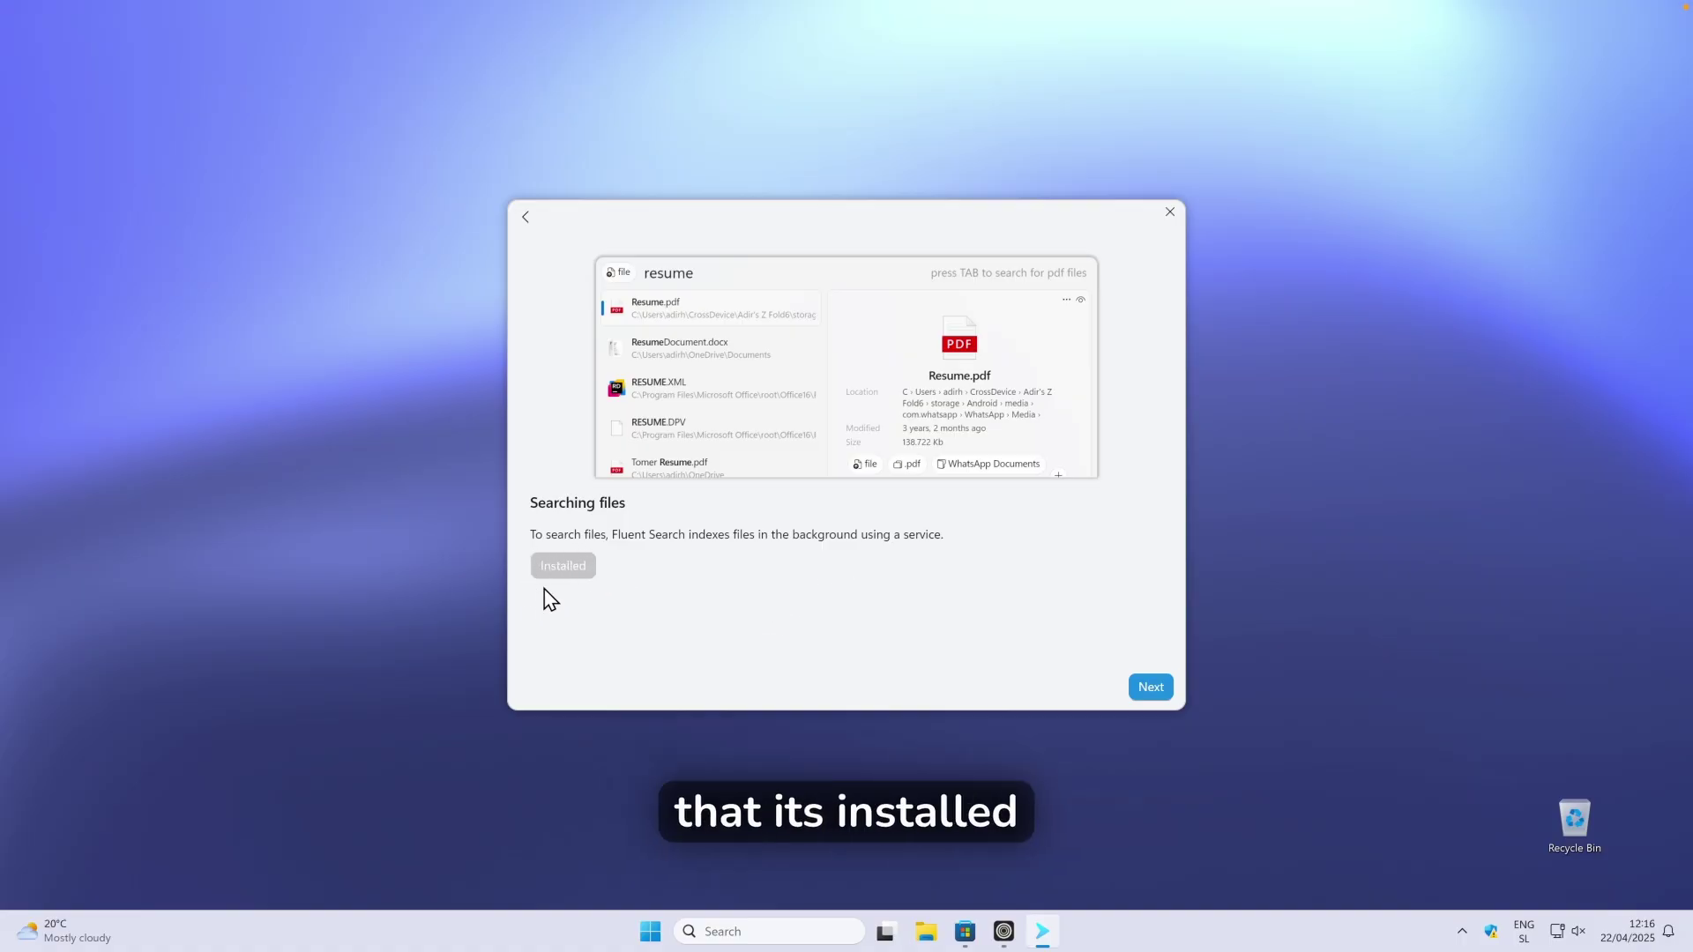
Continue to the Search Applications page and open the Add more plugin catalogue.
click(1150, 687)
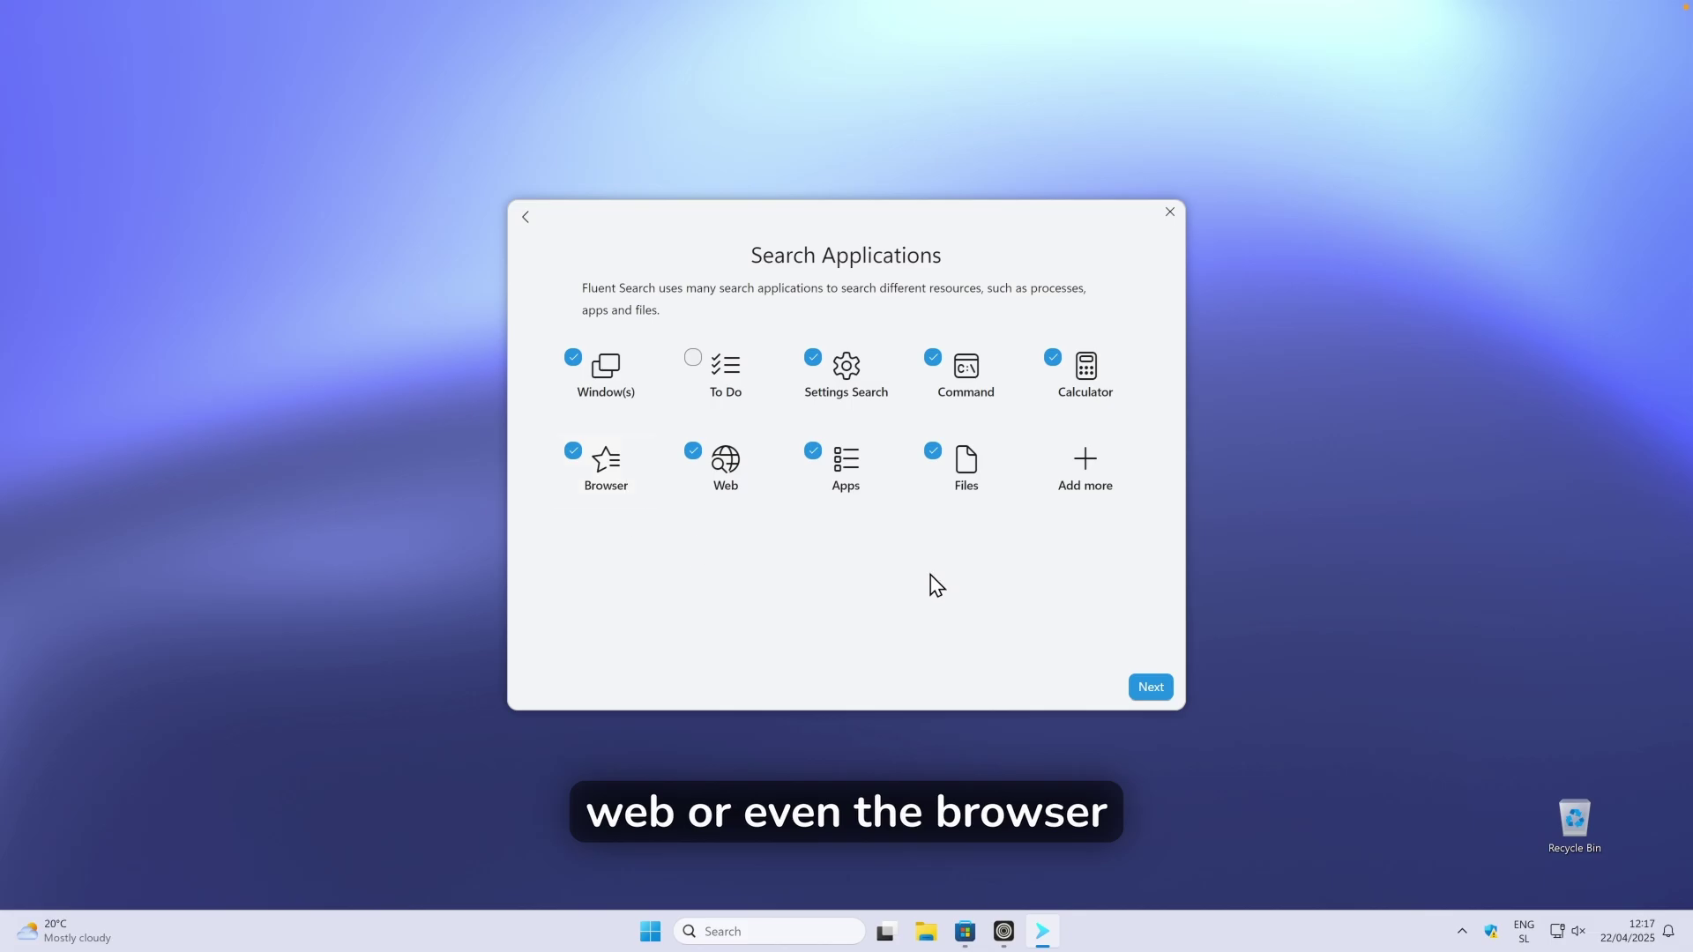
click(1086, 490)
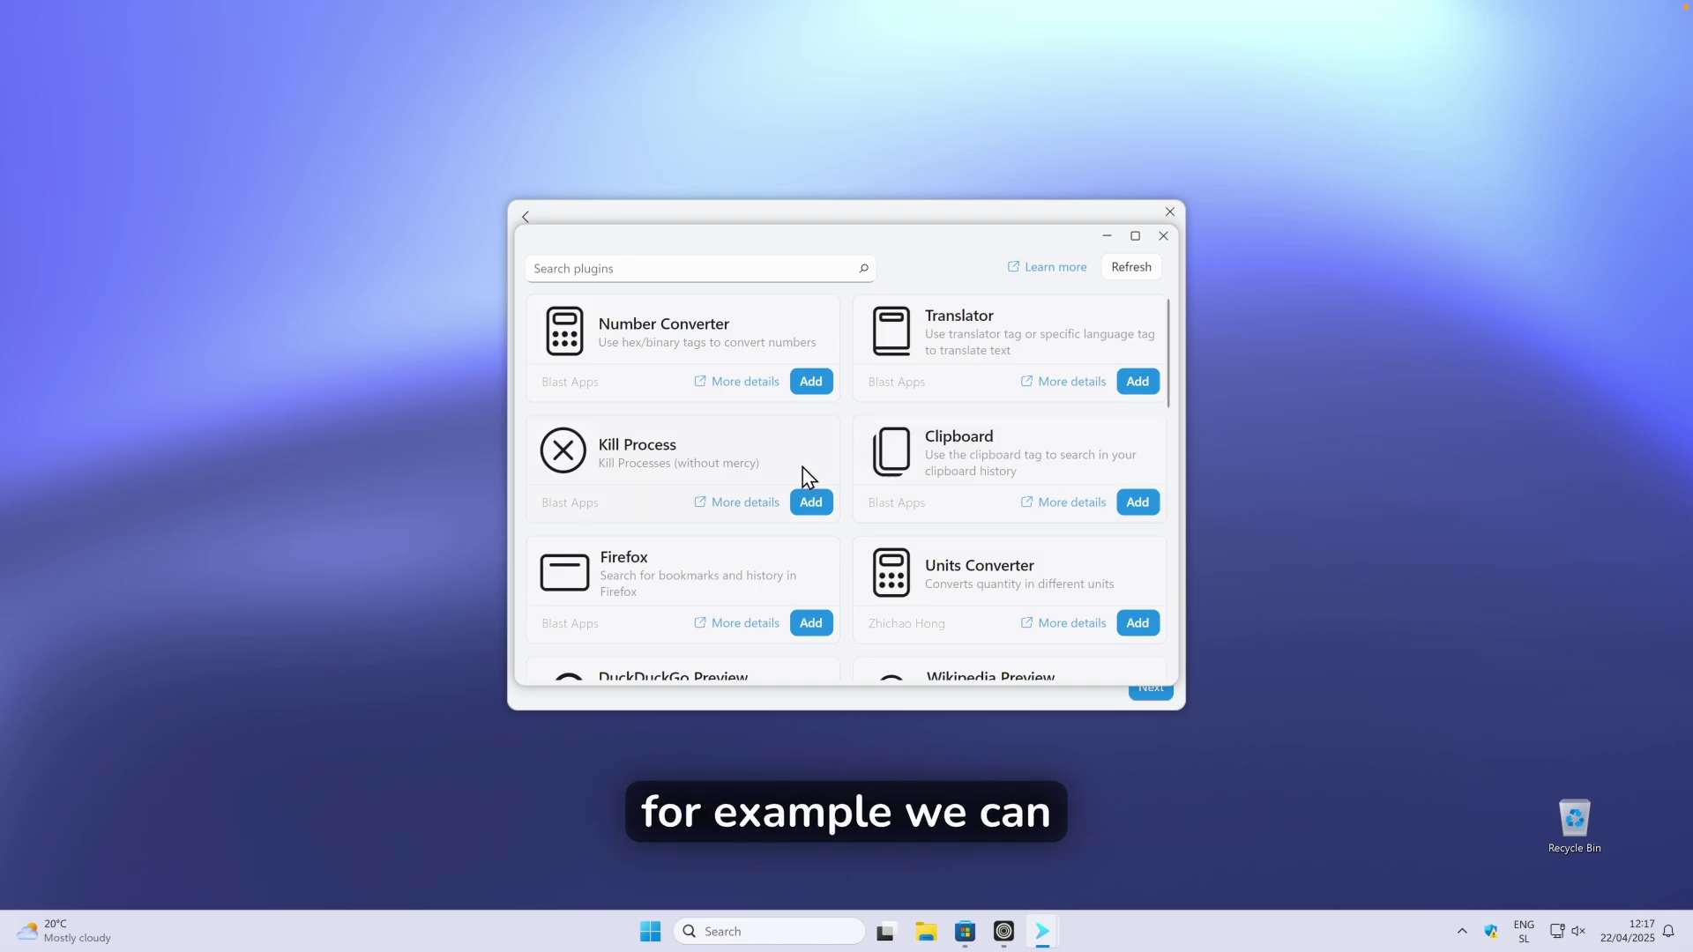
Add the Kill Process, Clipboard and Open as admin plugins, then close the catalogue.
click(810, 501)
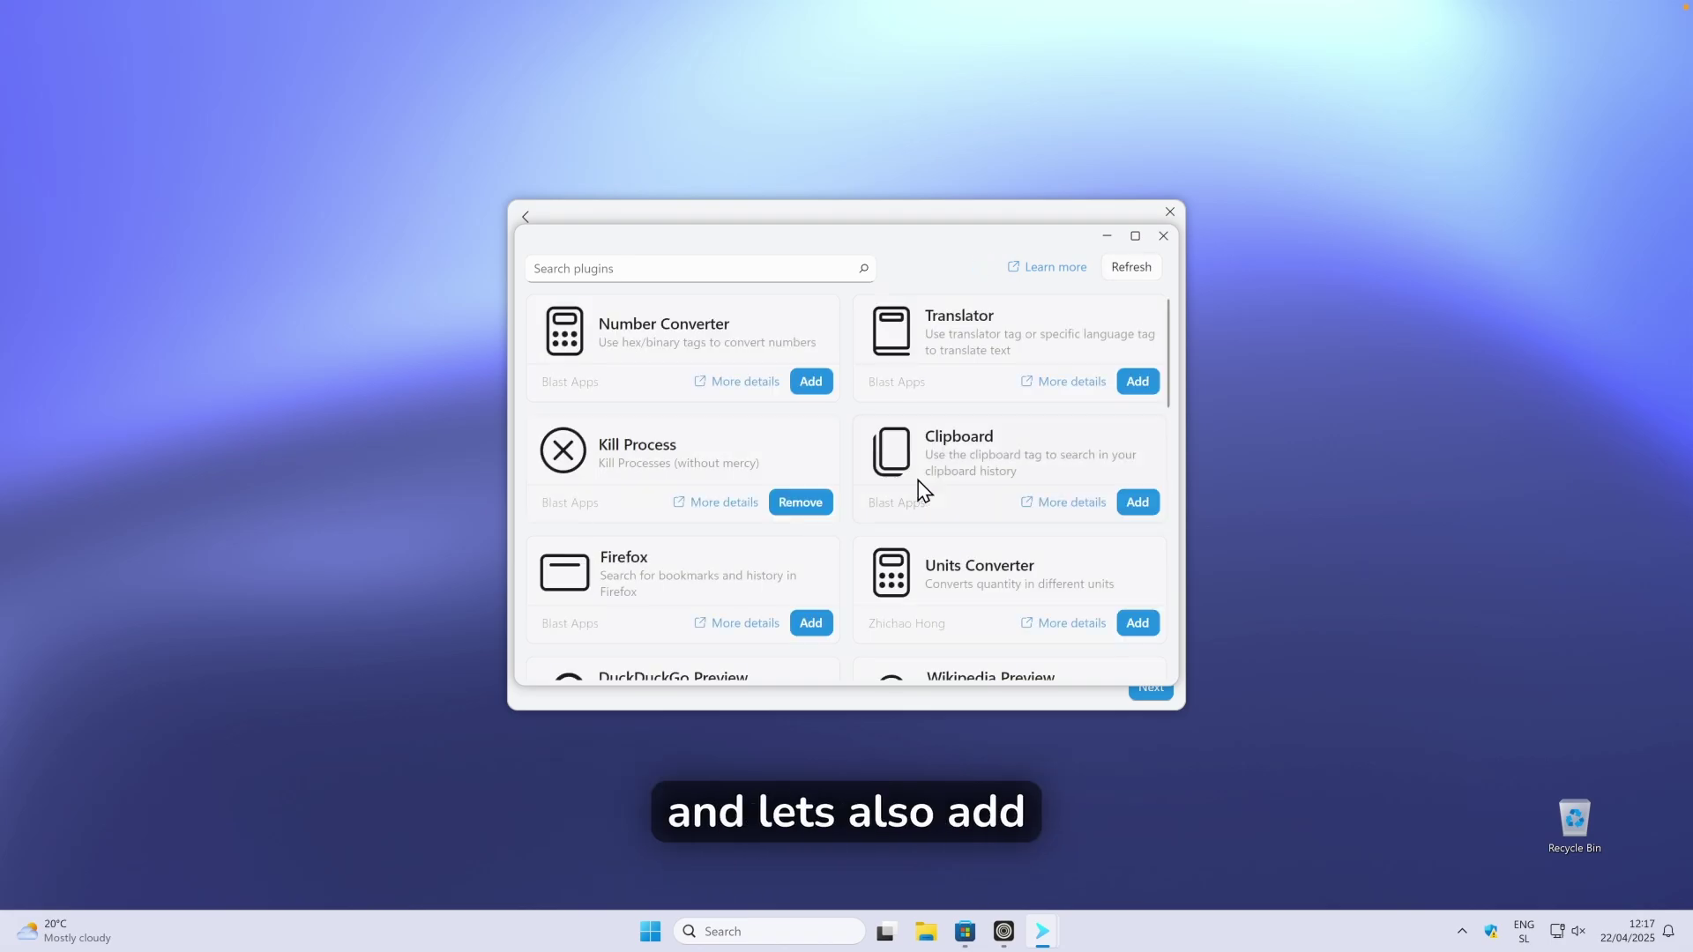
scroll(971, 503, down, 2)
scroll(971, 503, up, 2)
click(1138, 501)
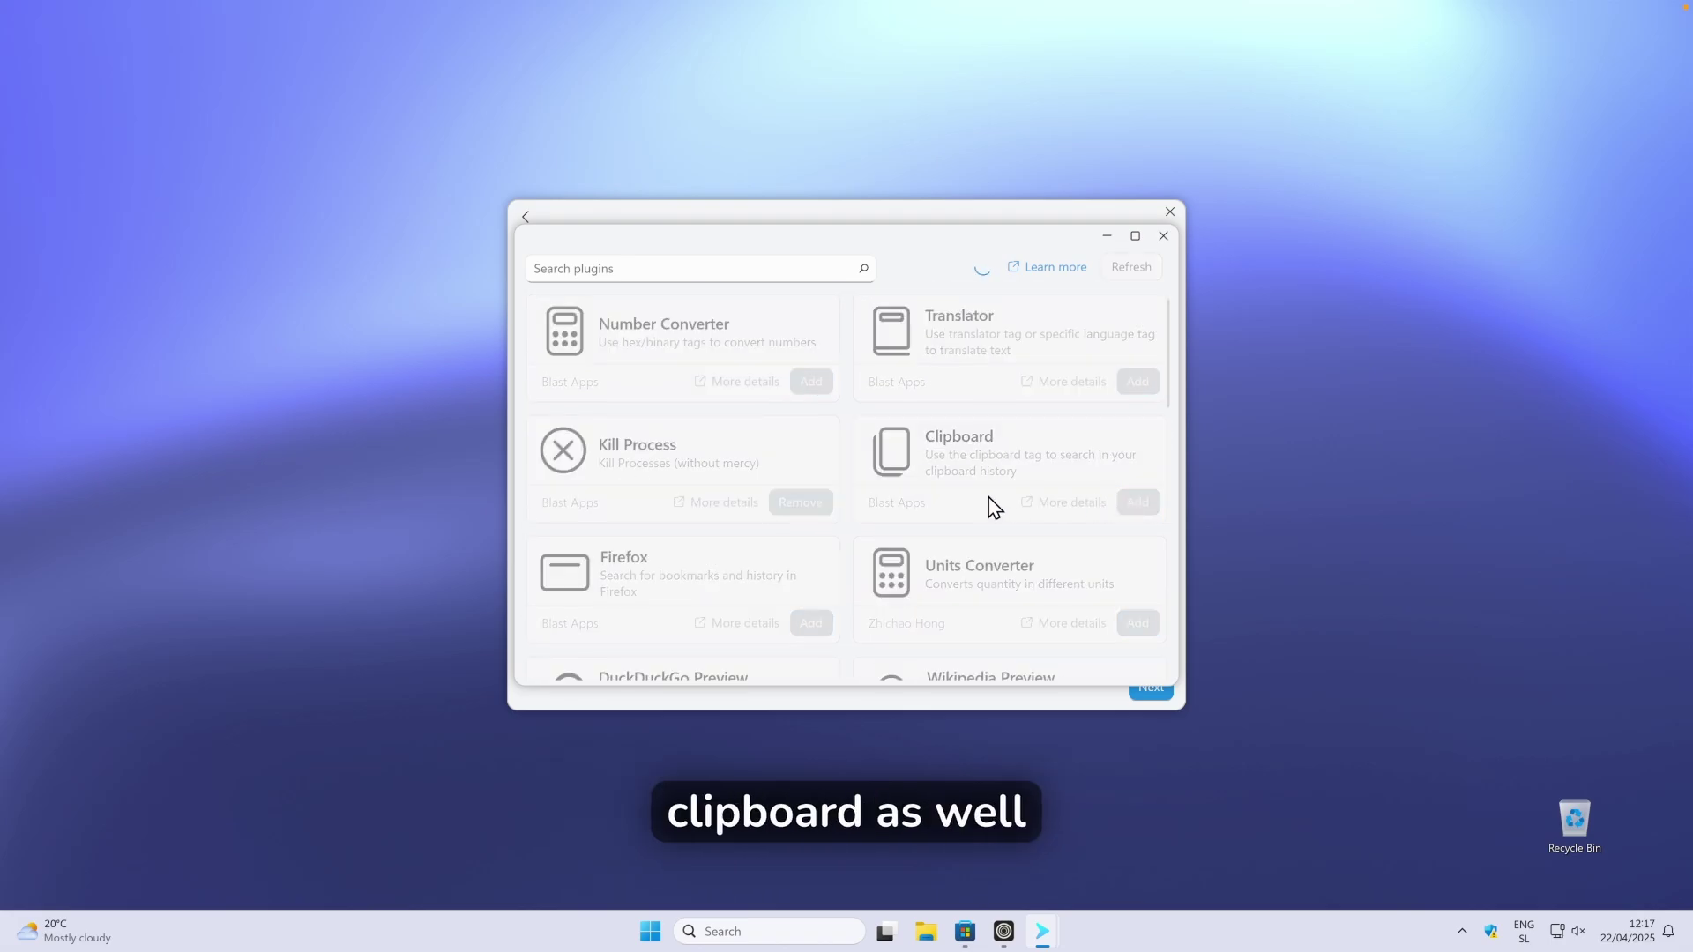
scroll(1064, 555, down, 10)
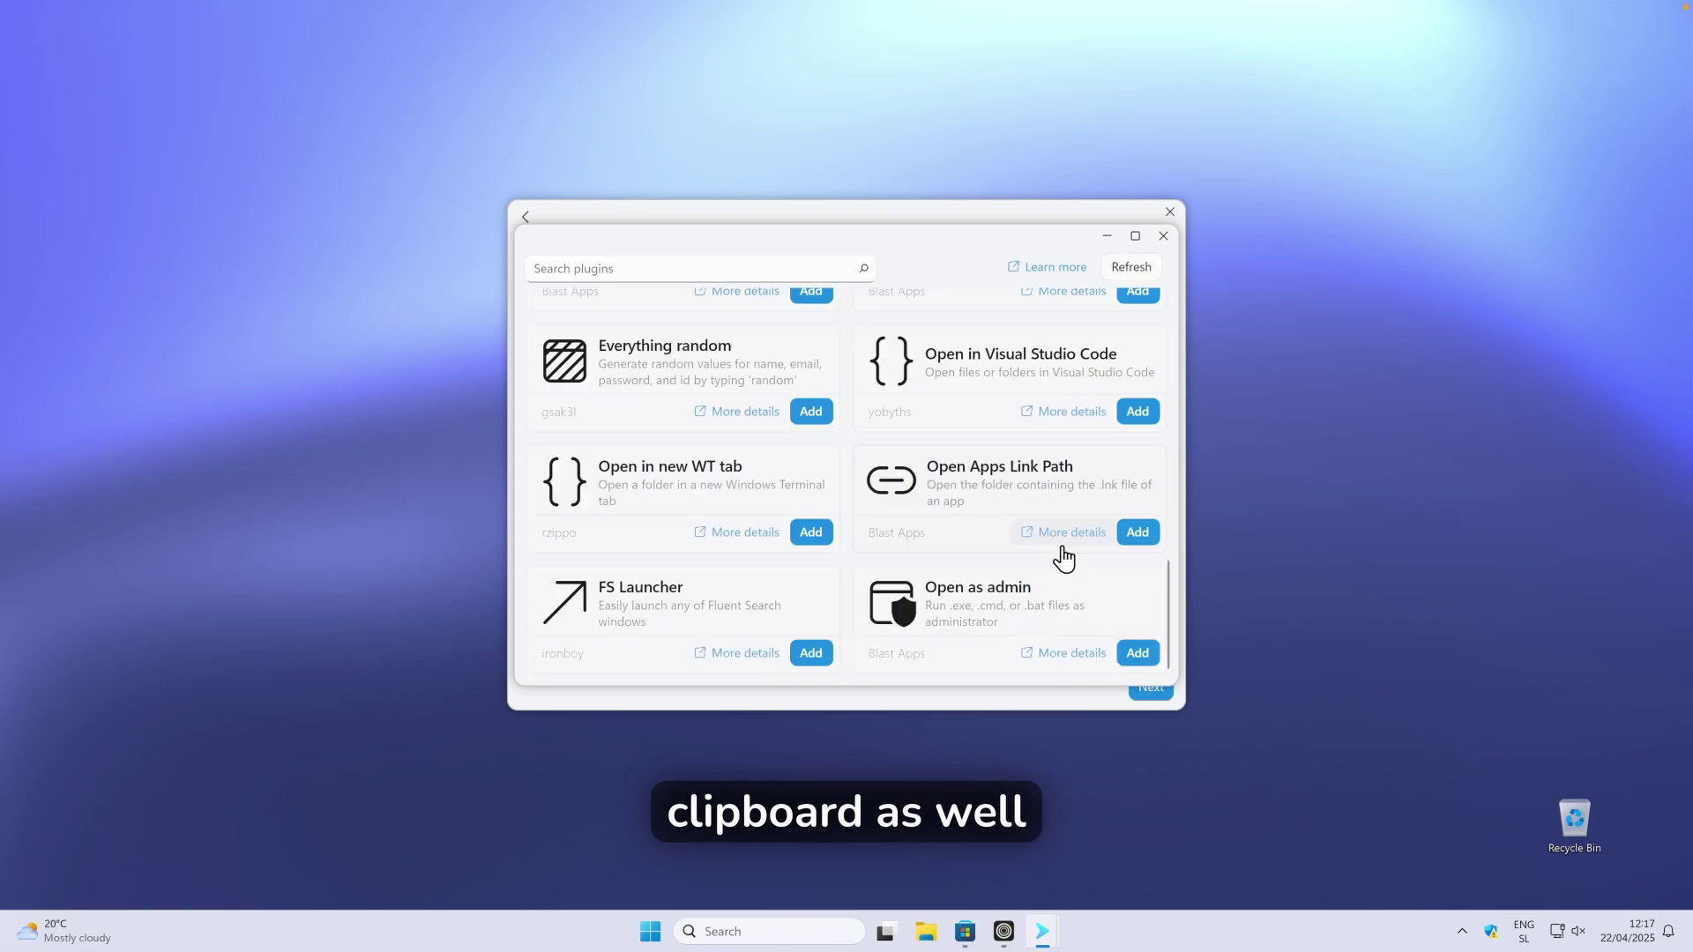
click(1138, 655)
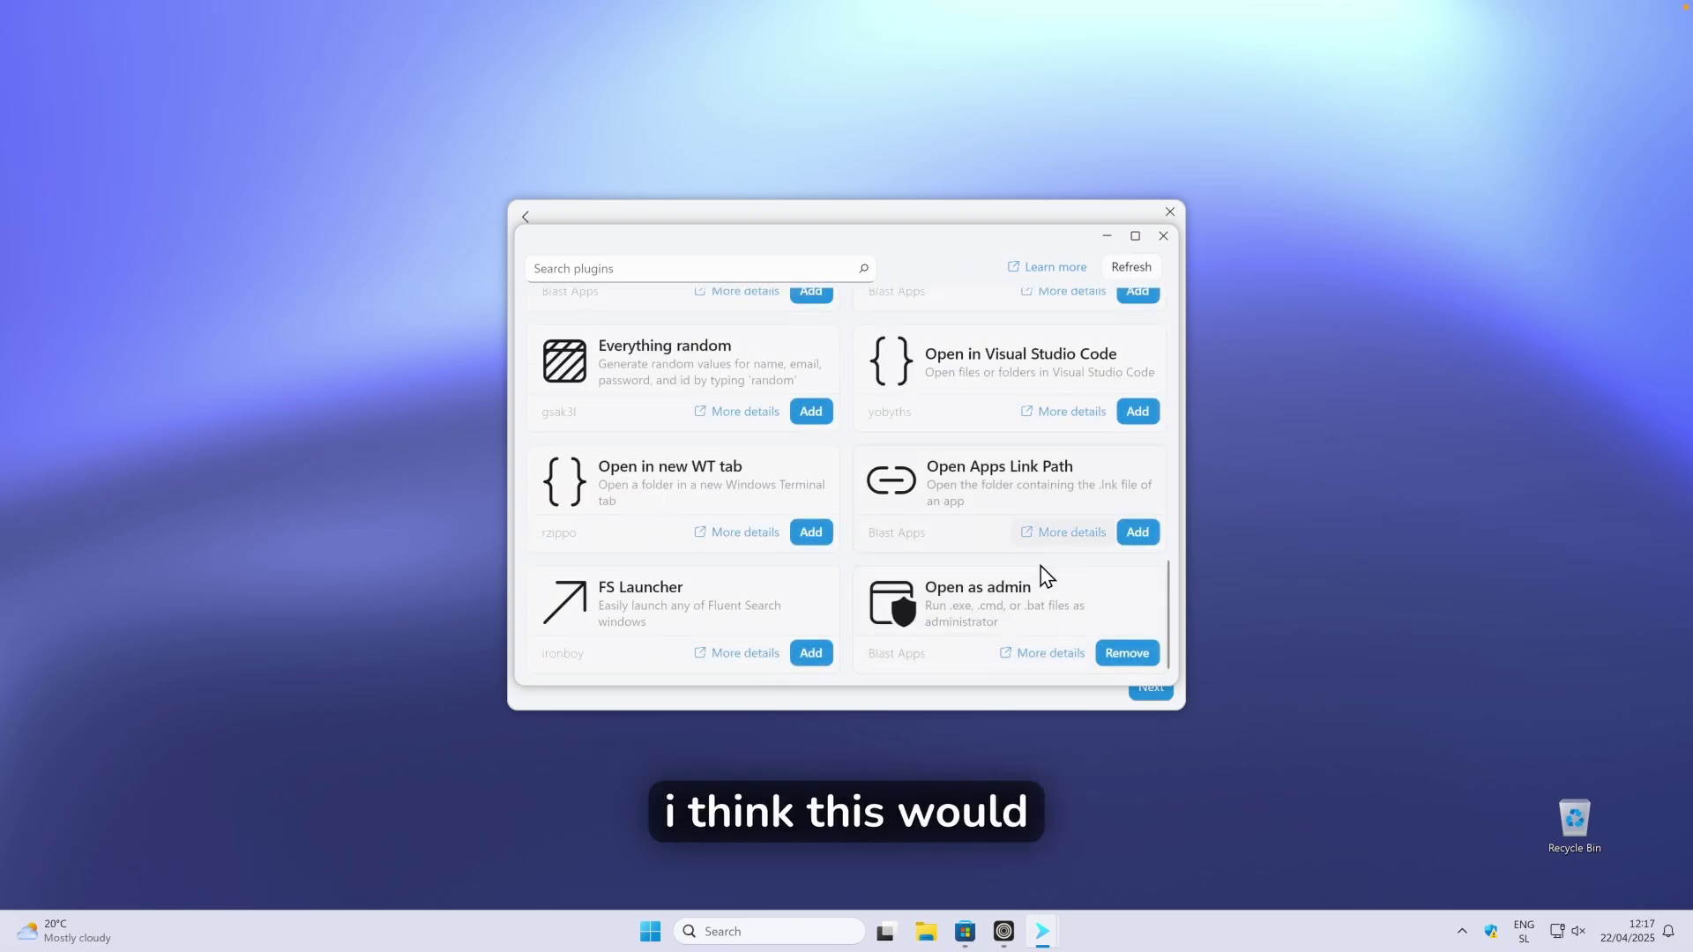
click(1164, 238)
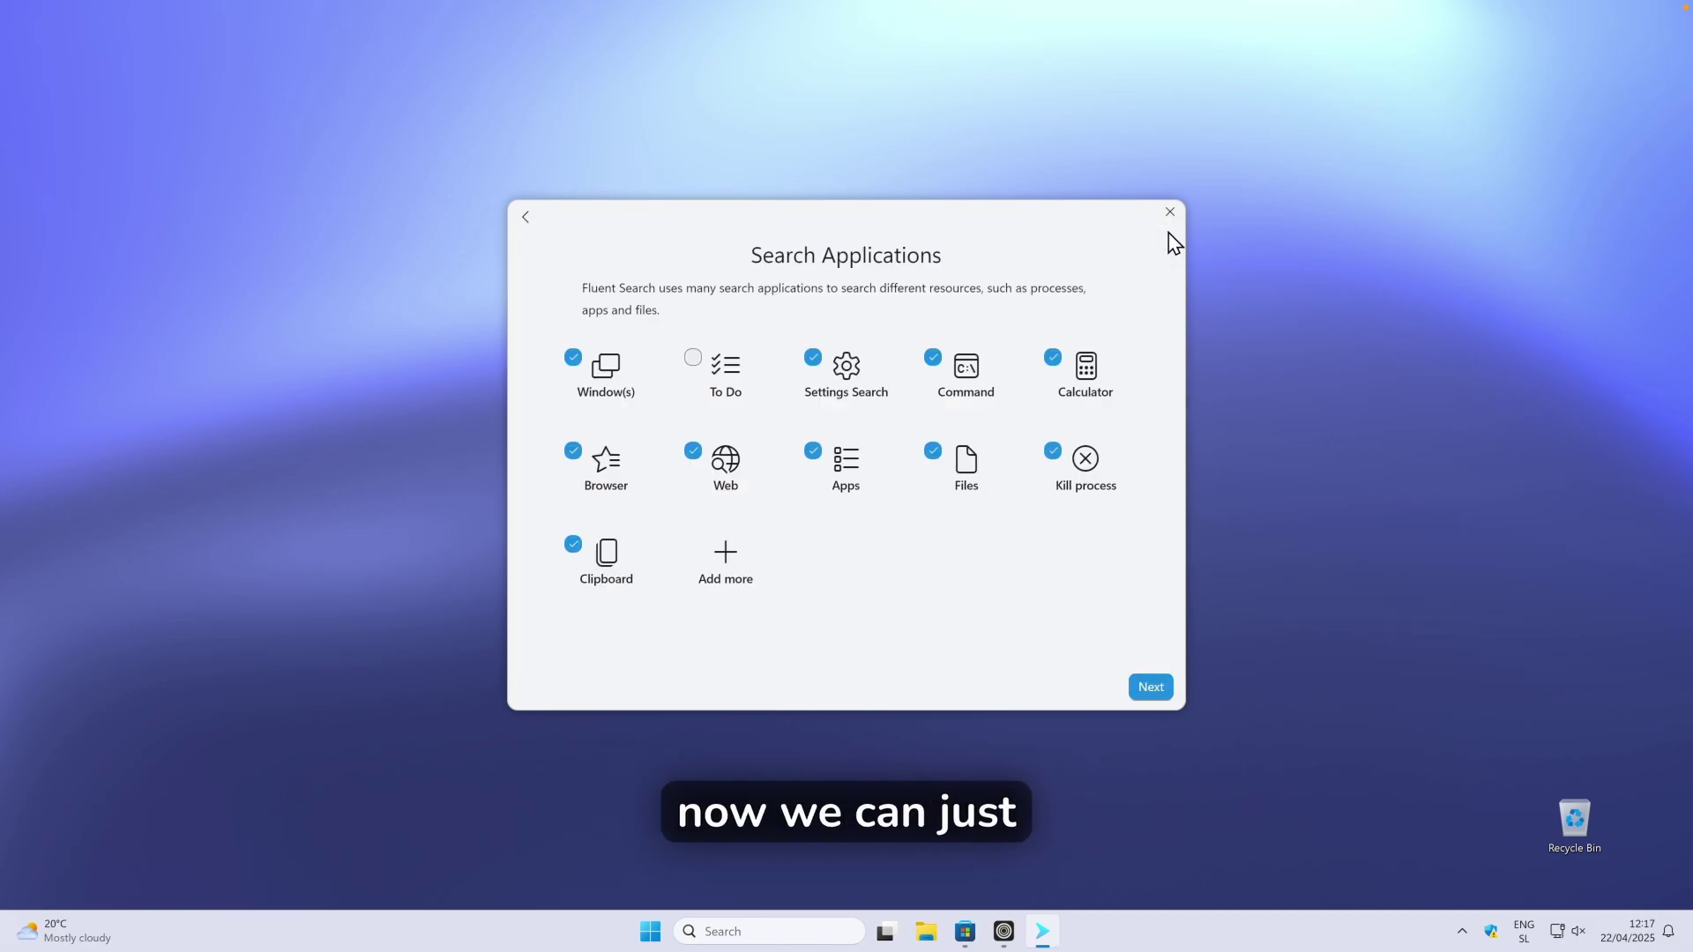
Pass the Search tags and Screen Search pages, switch crash diagnostics off, and finish.
click(1155, 690)
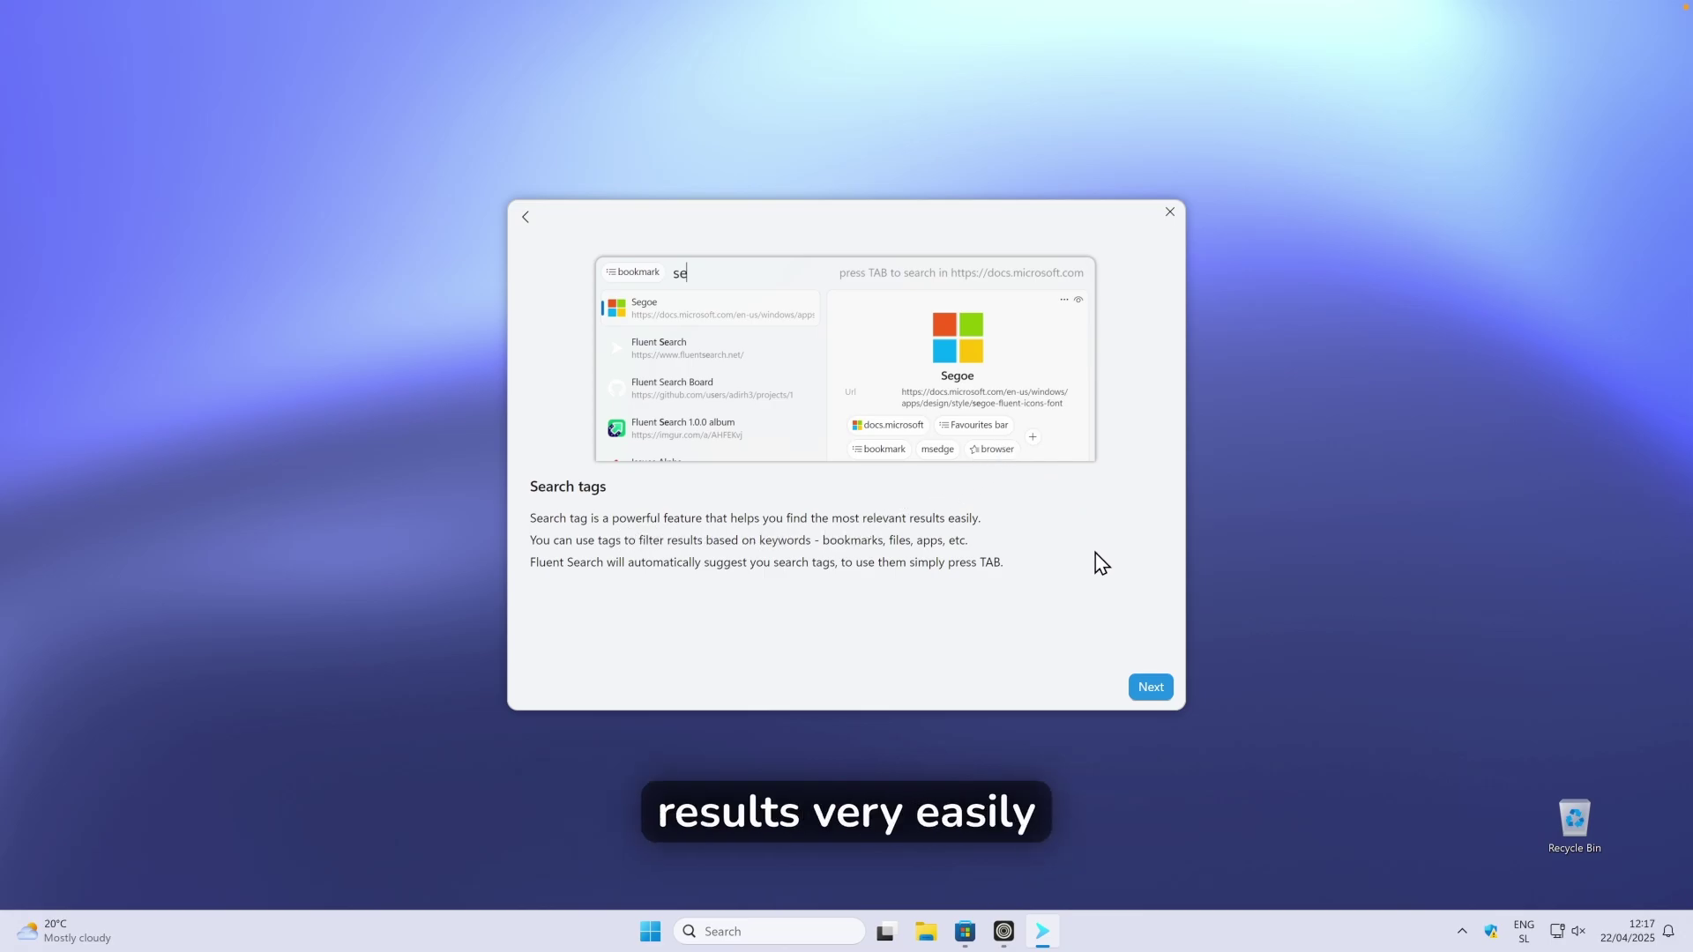
click(1145, 679)
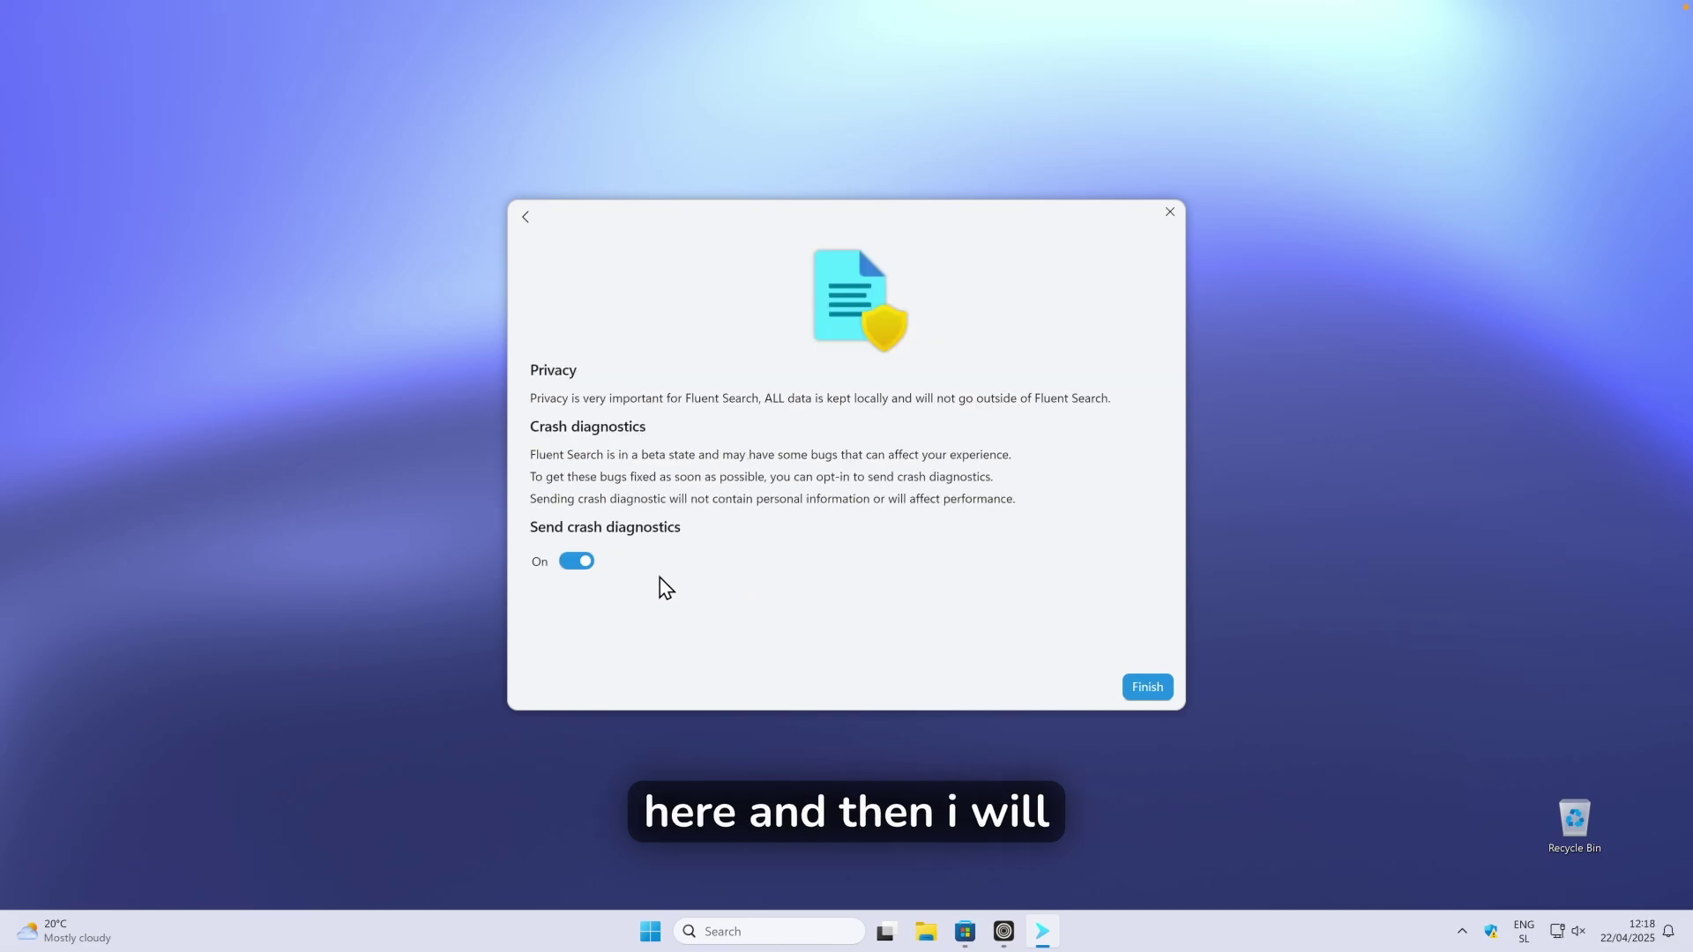
click(581, 564)
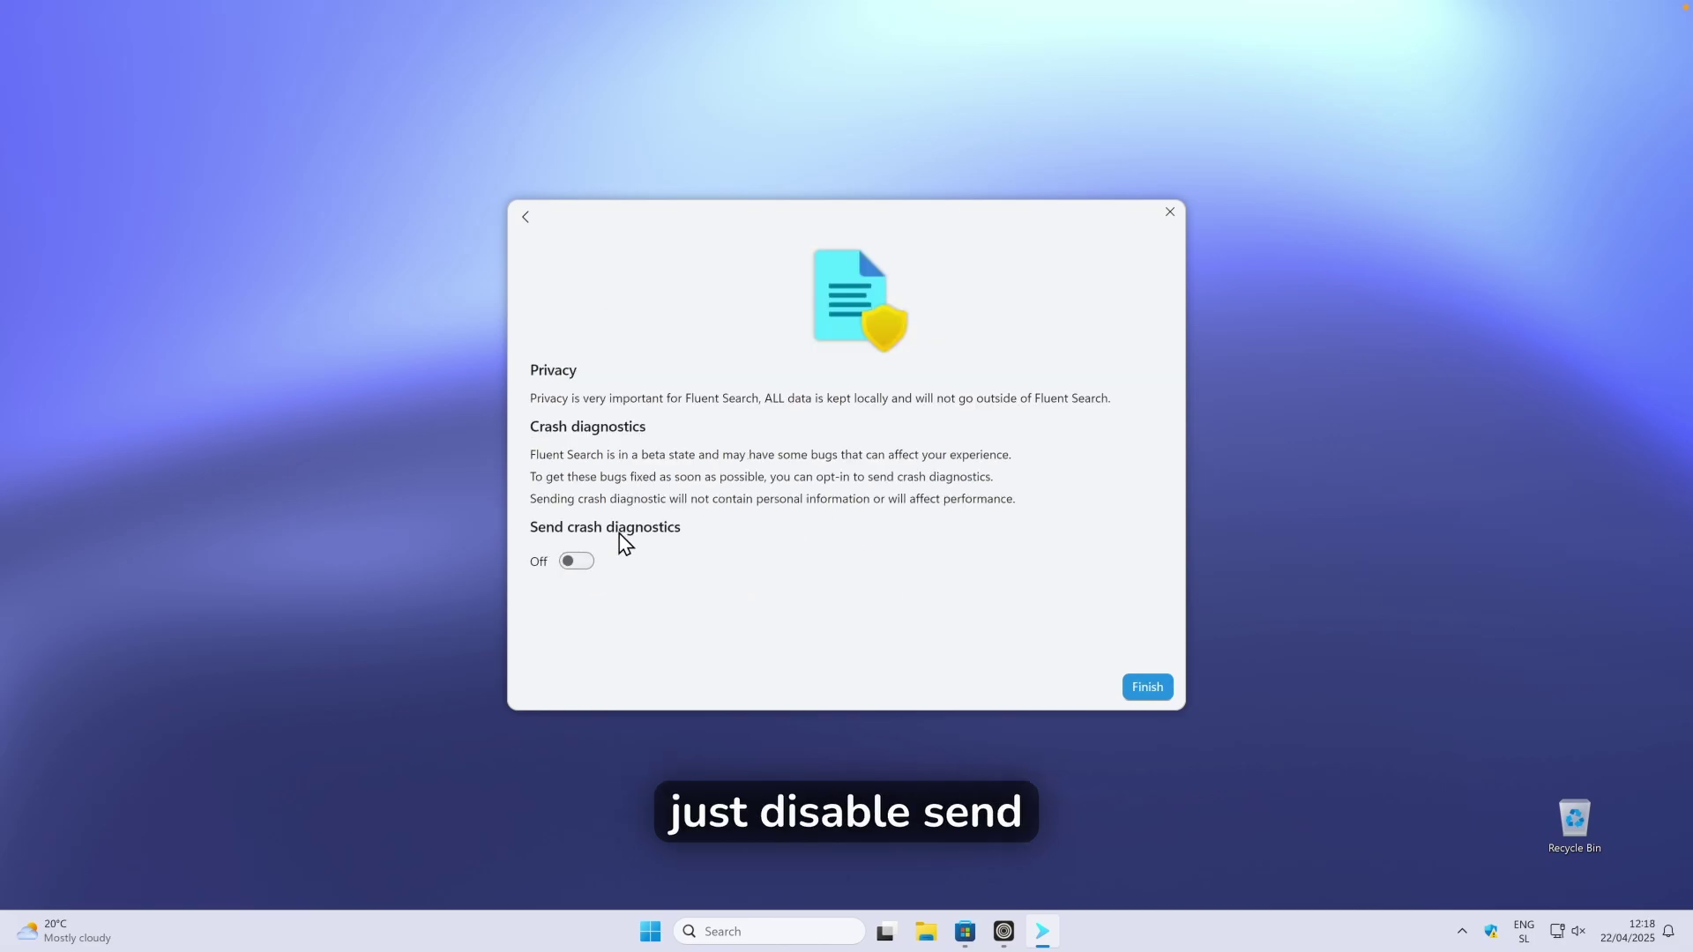
click(1145, 689)
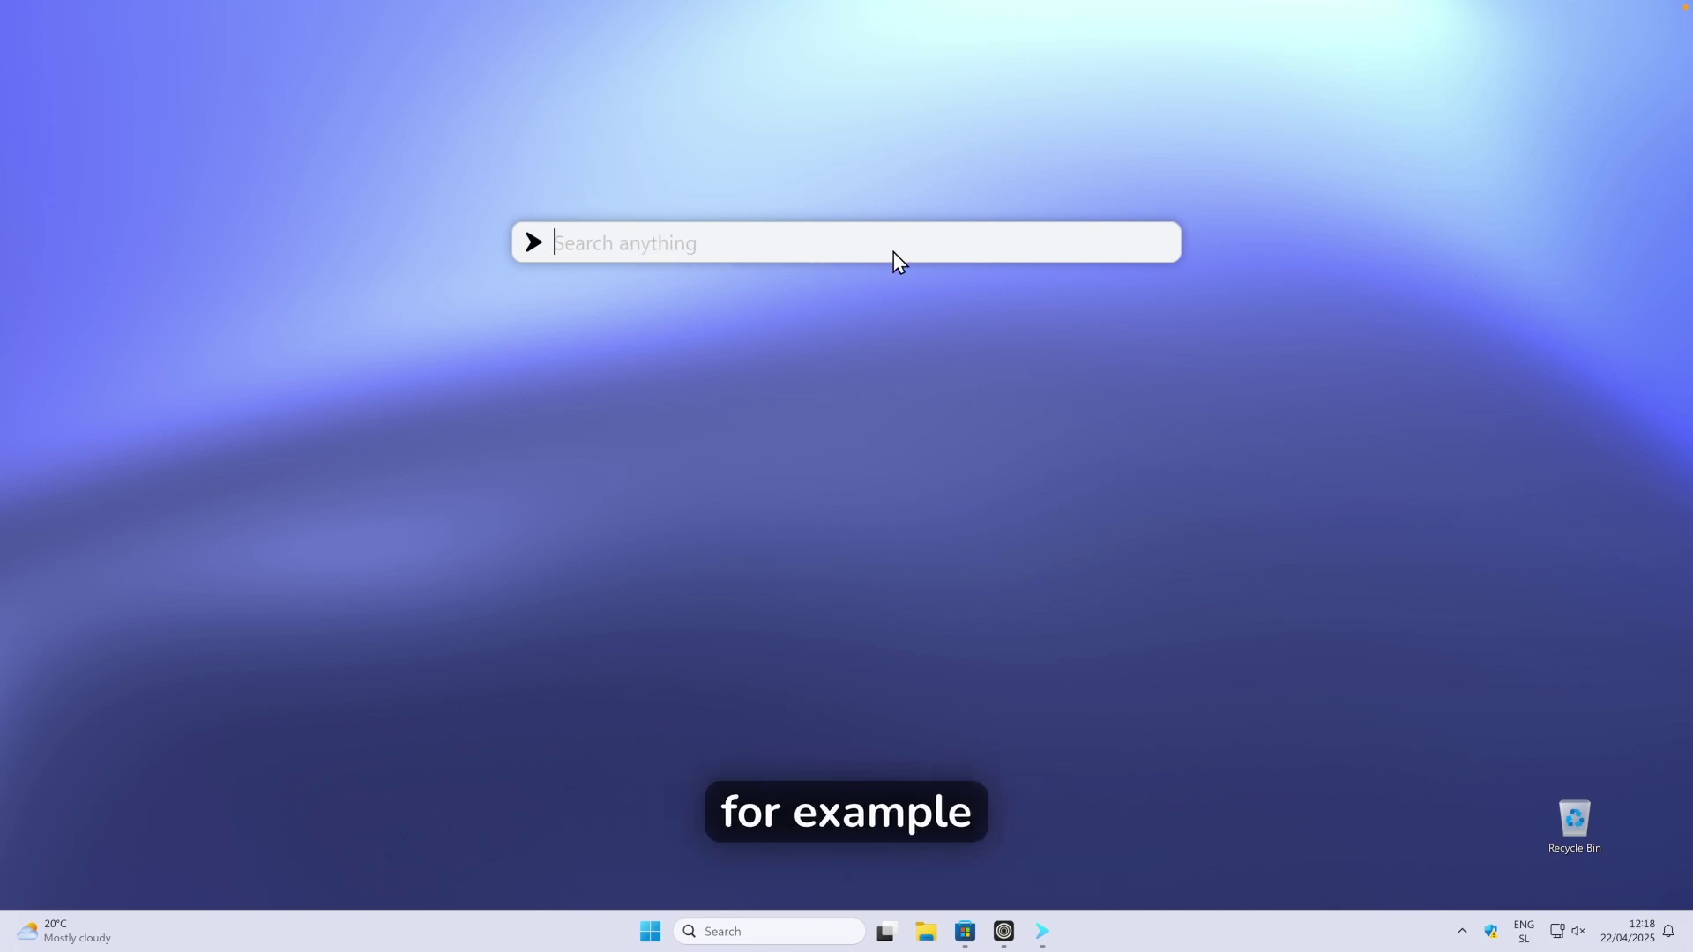
Search 'edge' and launch Microsoft Edge as administrator, approving the UAC prompt.
text(edge)
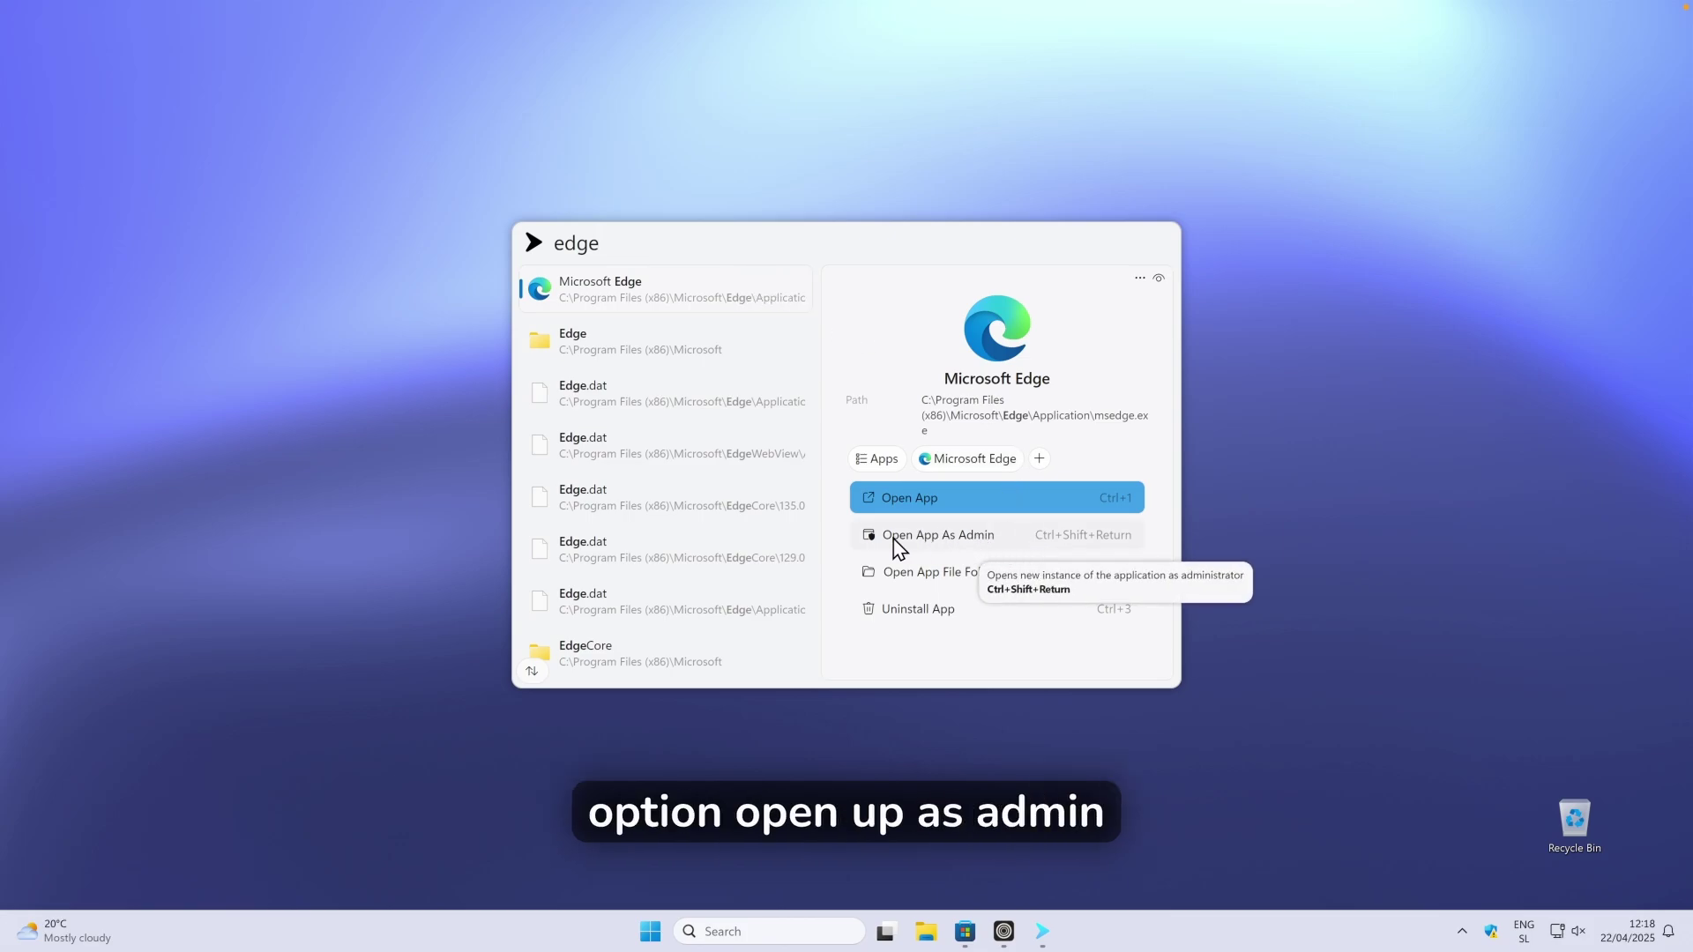
click(1013, 534)
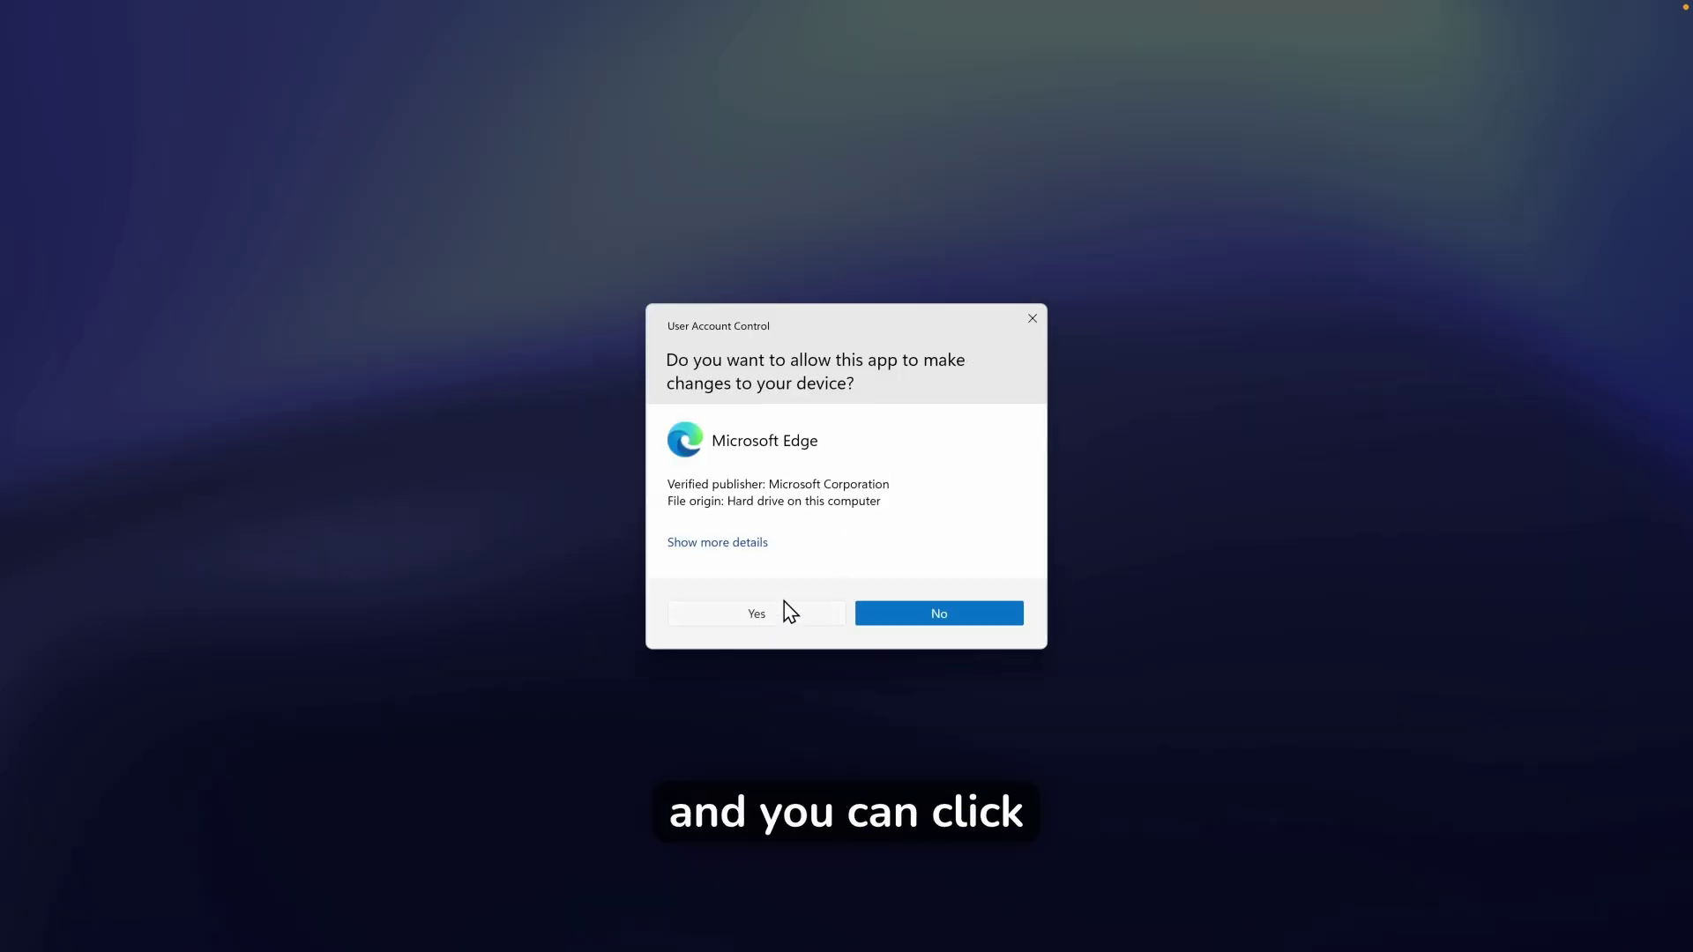
click(785, 612)
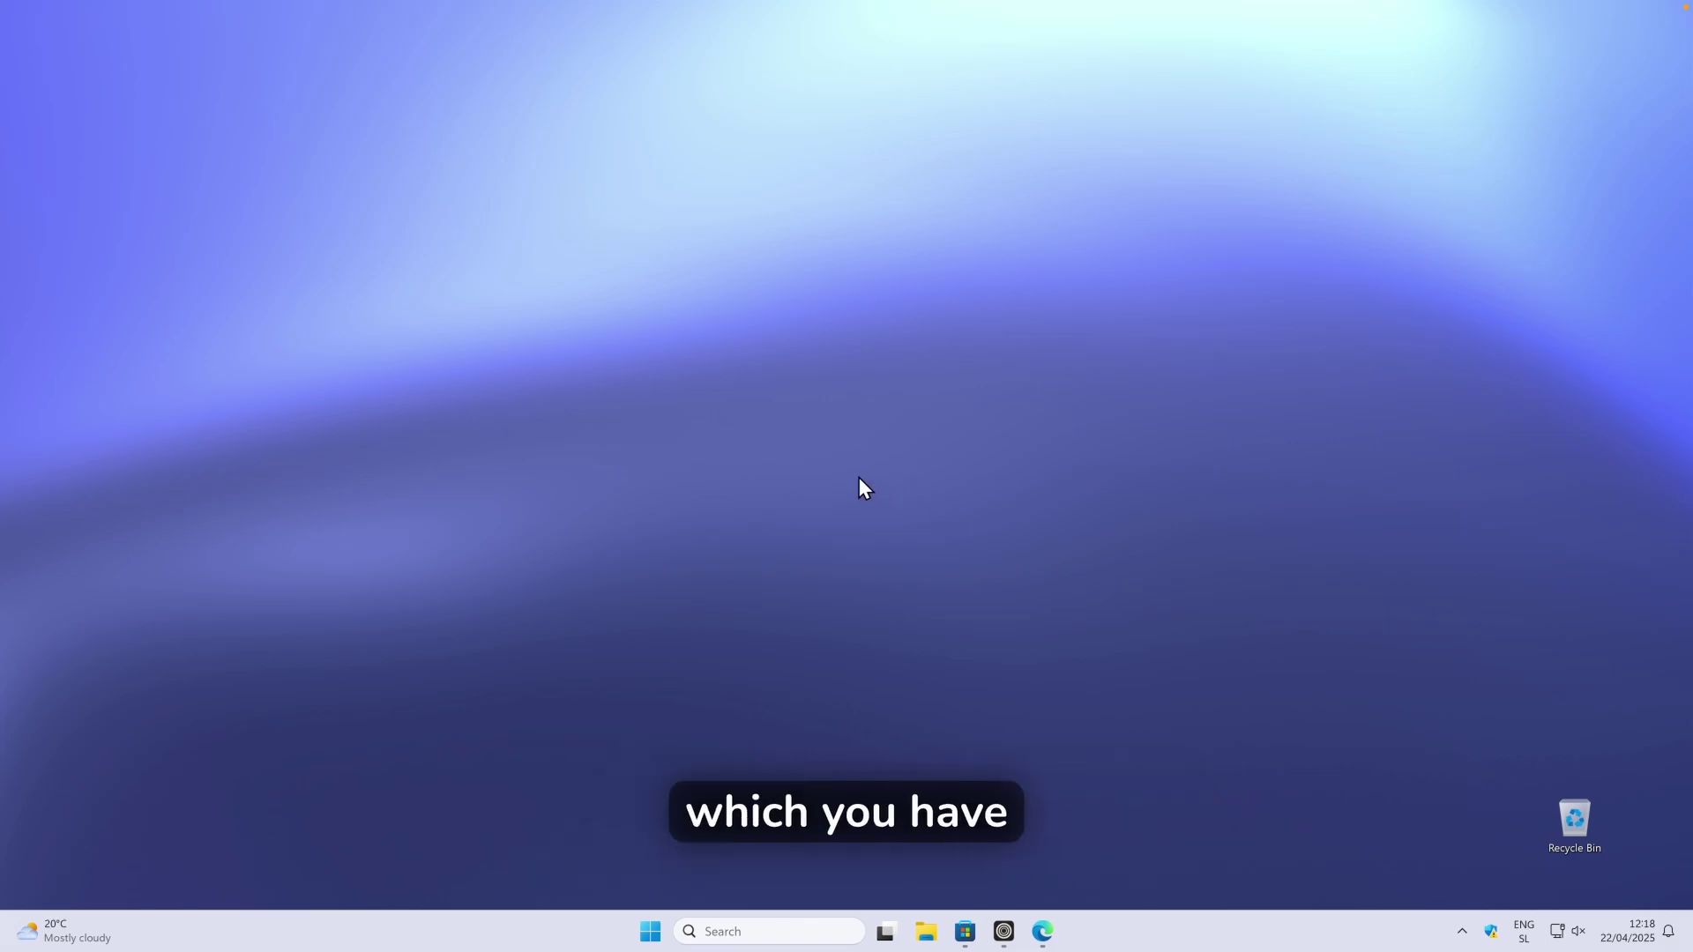
Search 'youtube' with the Google tag, always open links in Zen Browser, then minimize it.
key(ctrl+alt)
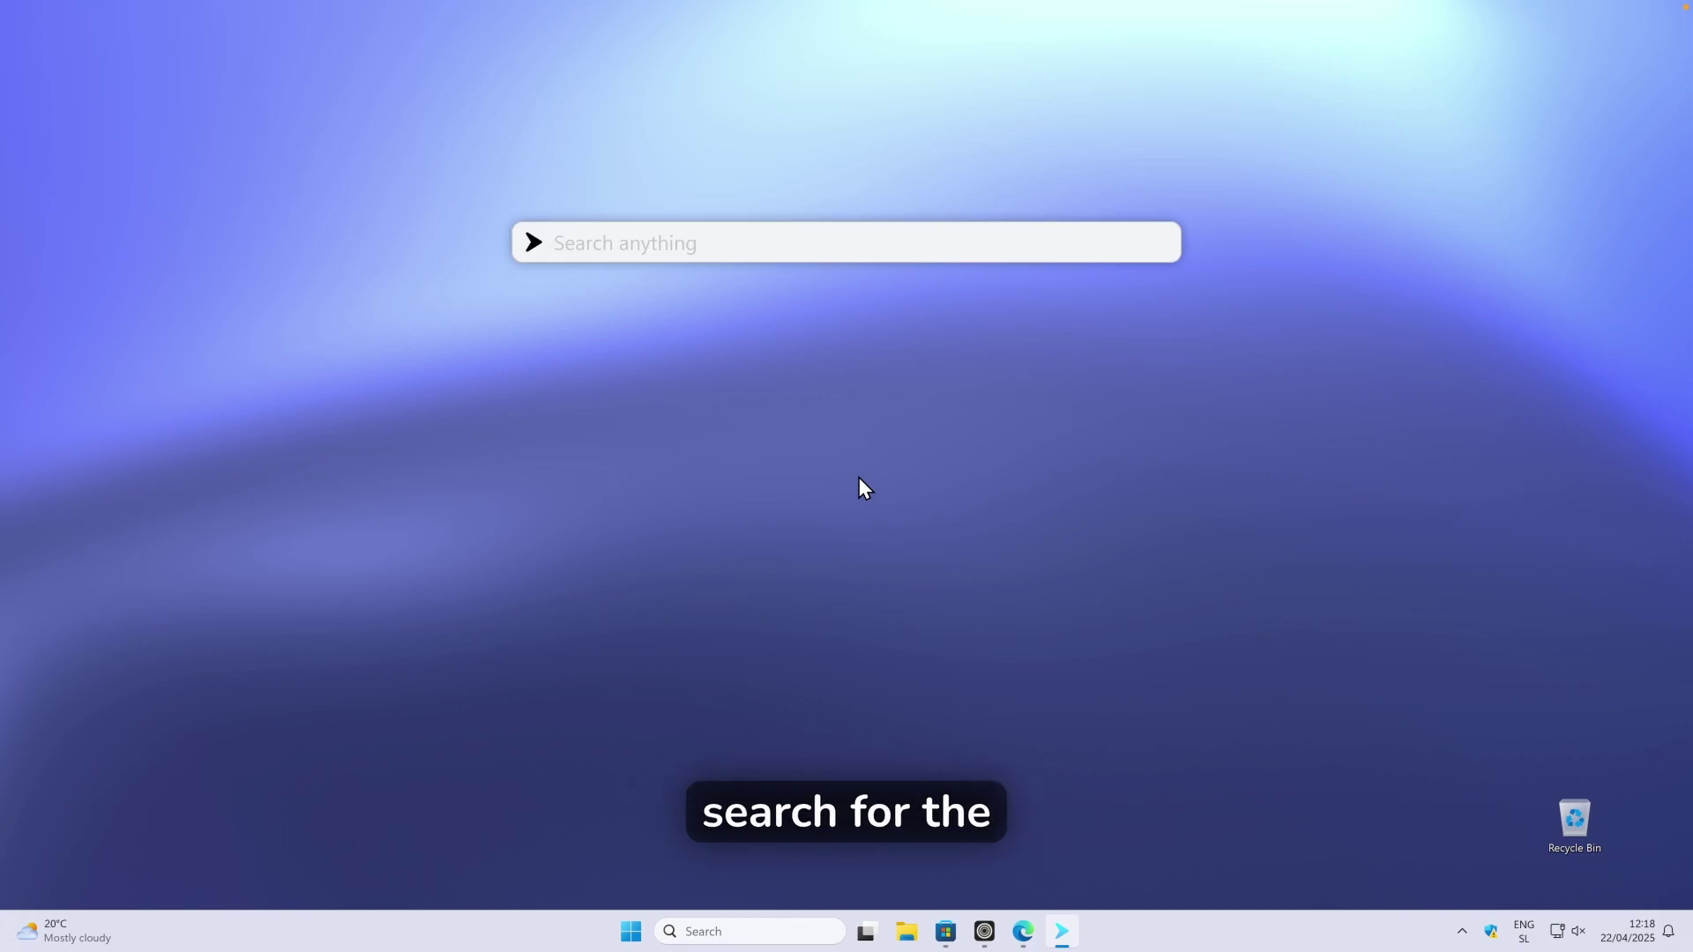
text(google)
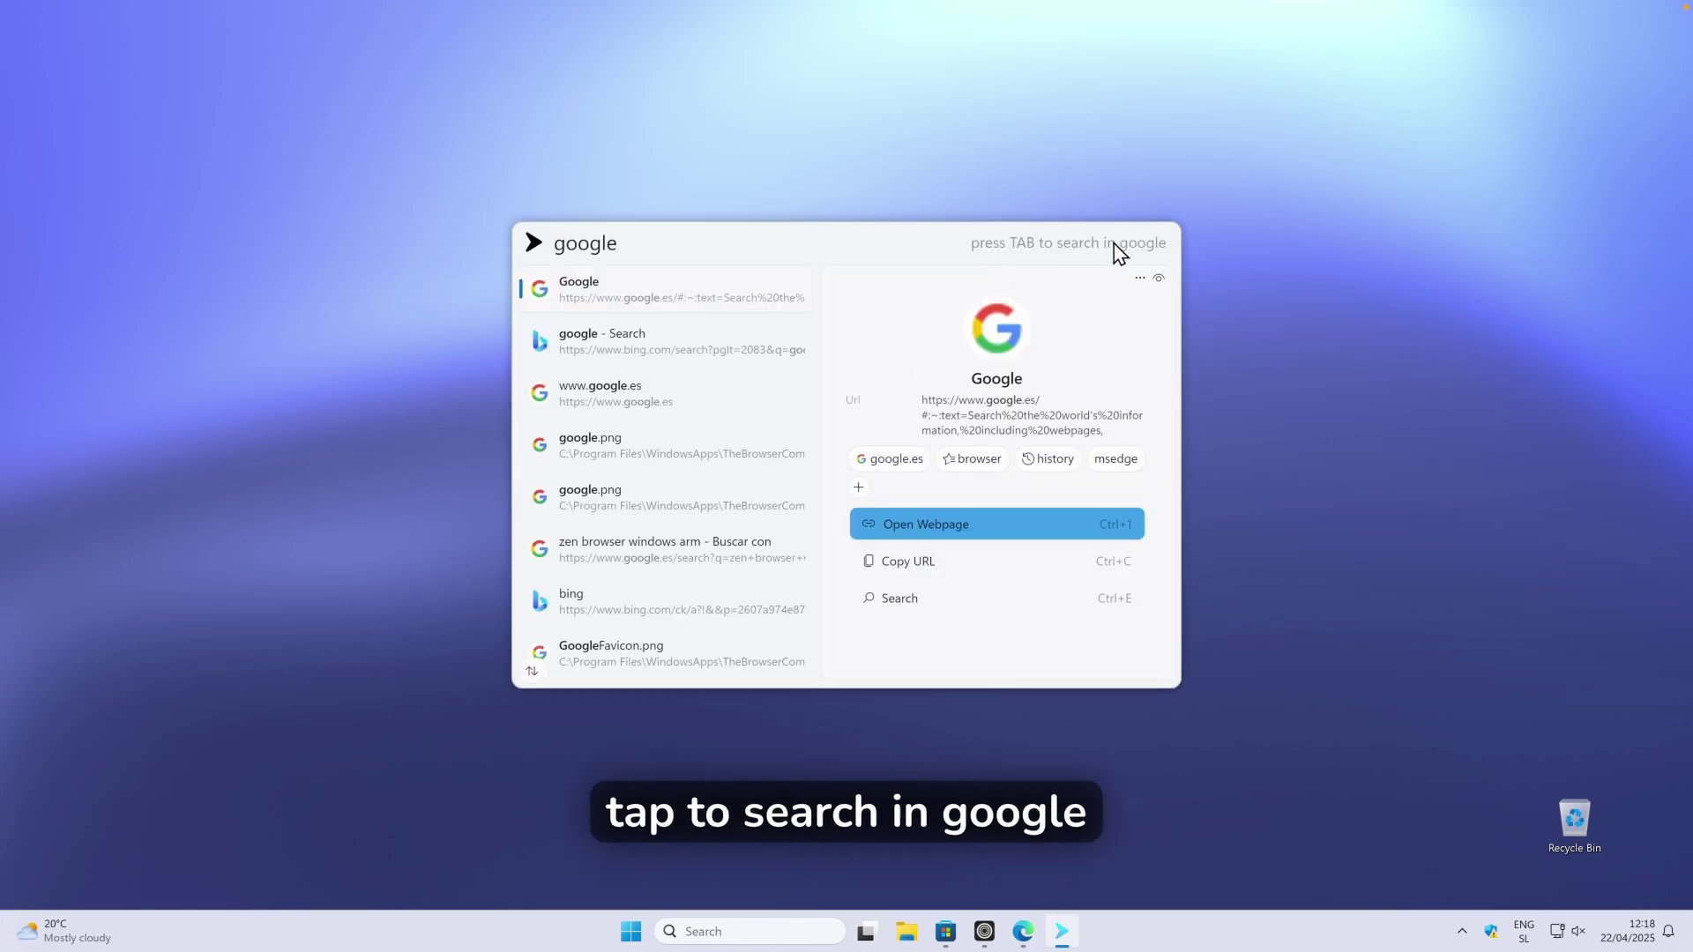
key(Tab)
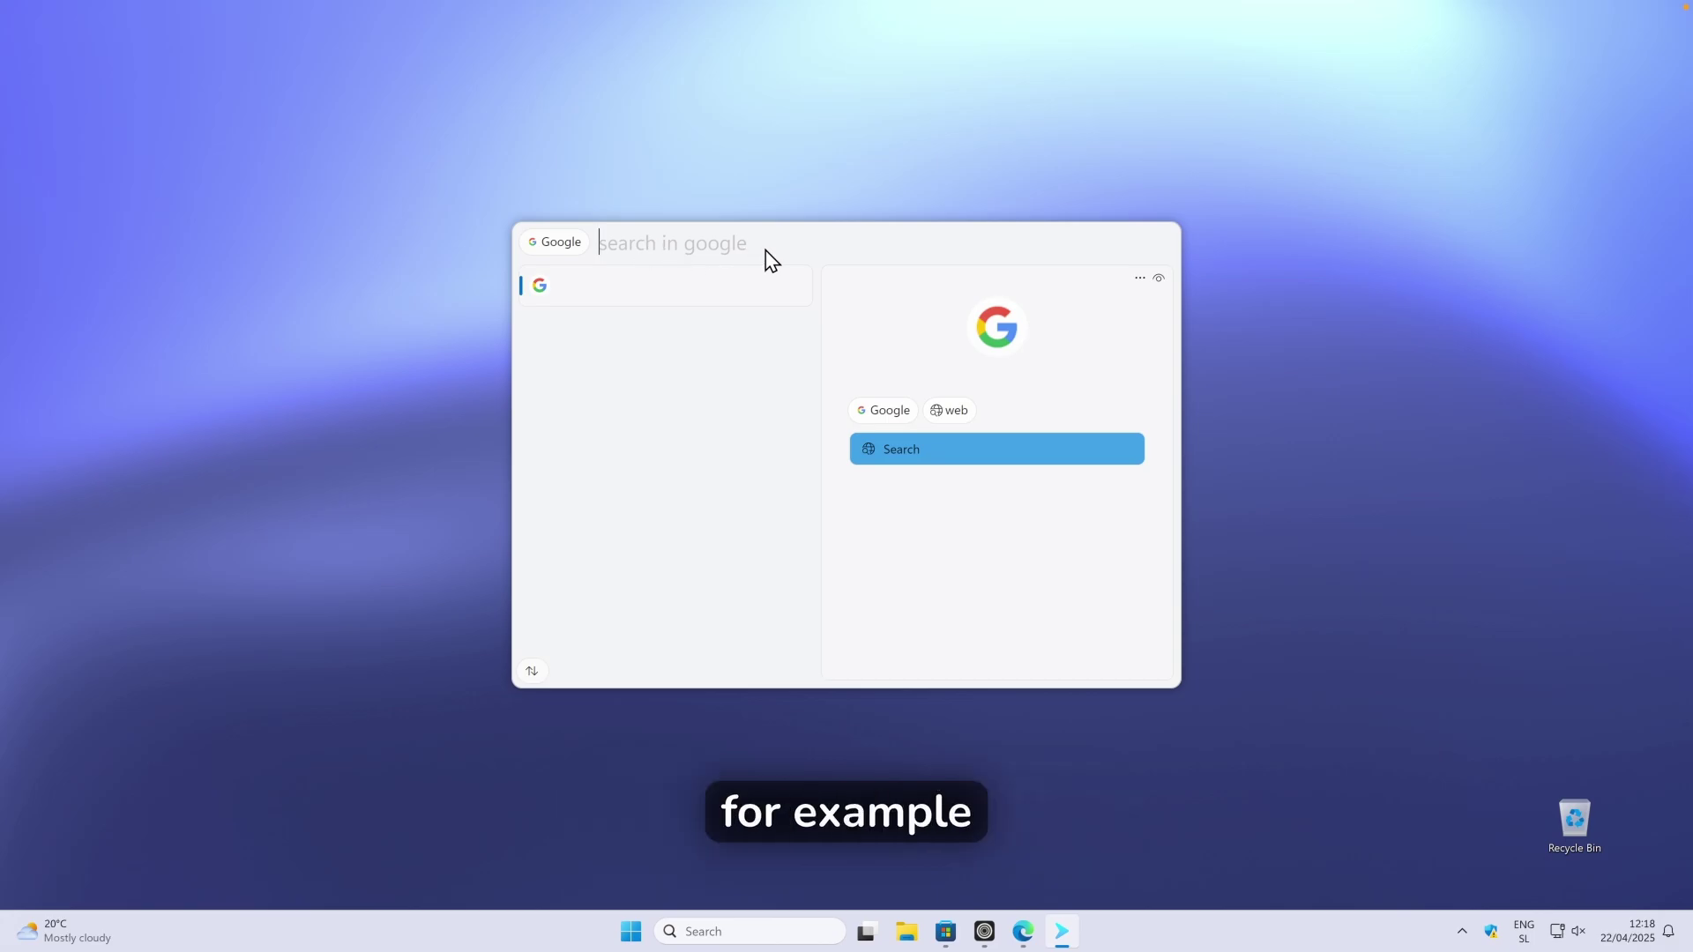
text(youtube)
key(Return)
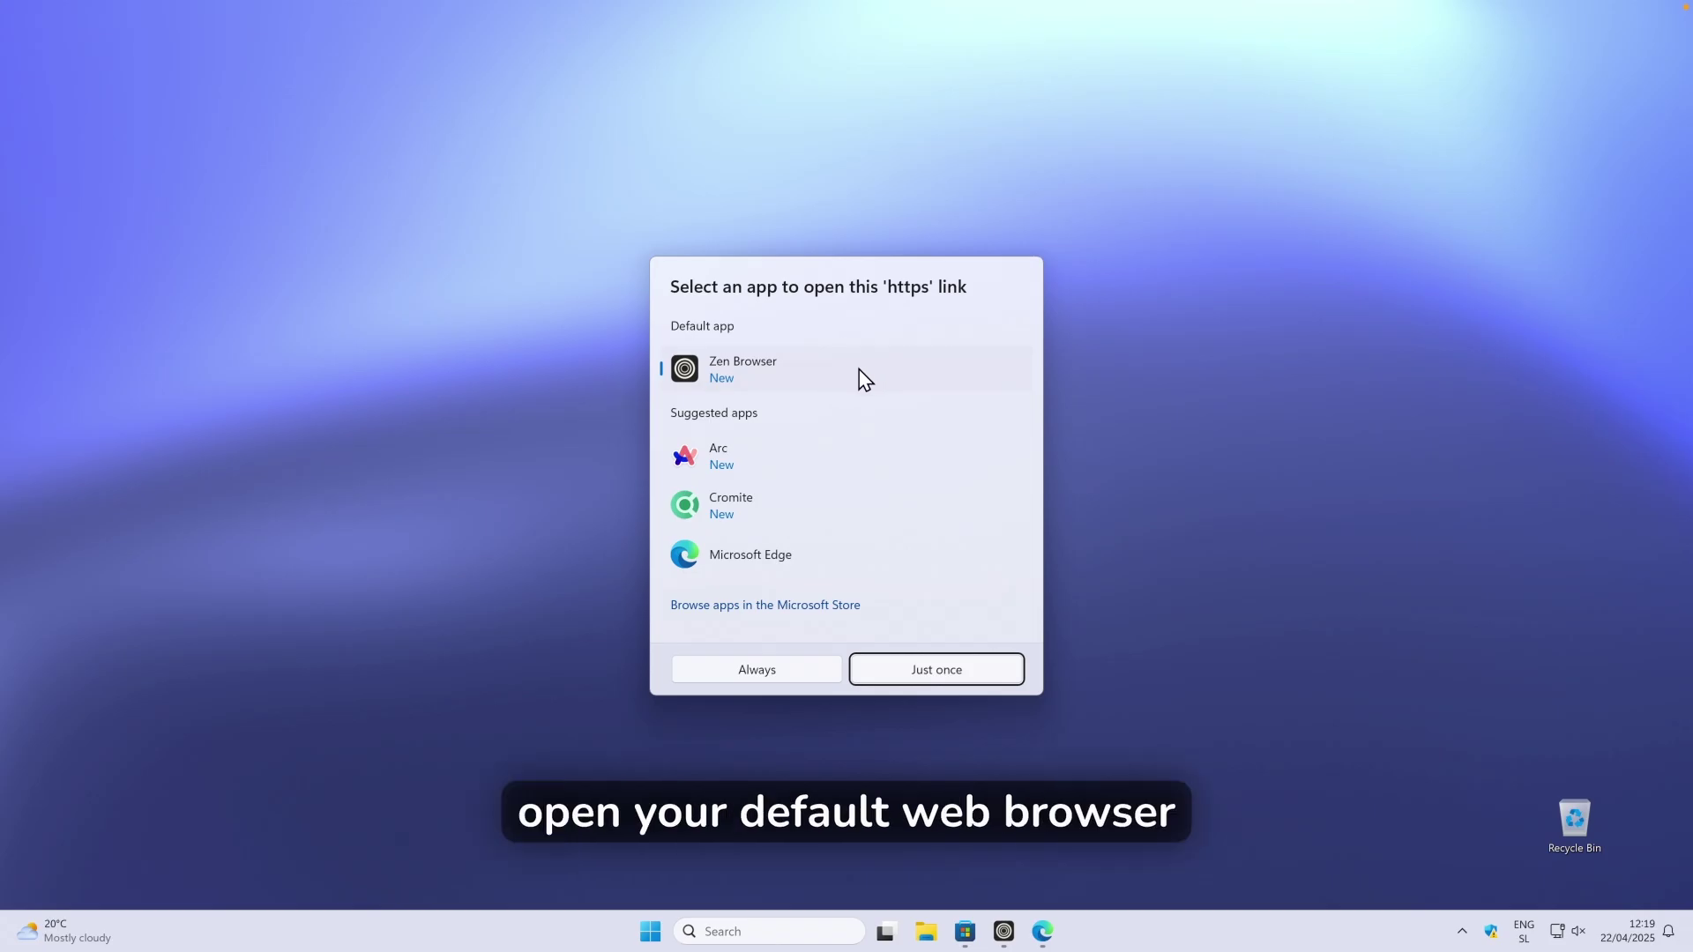
click(772, 673)
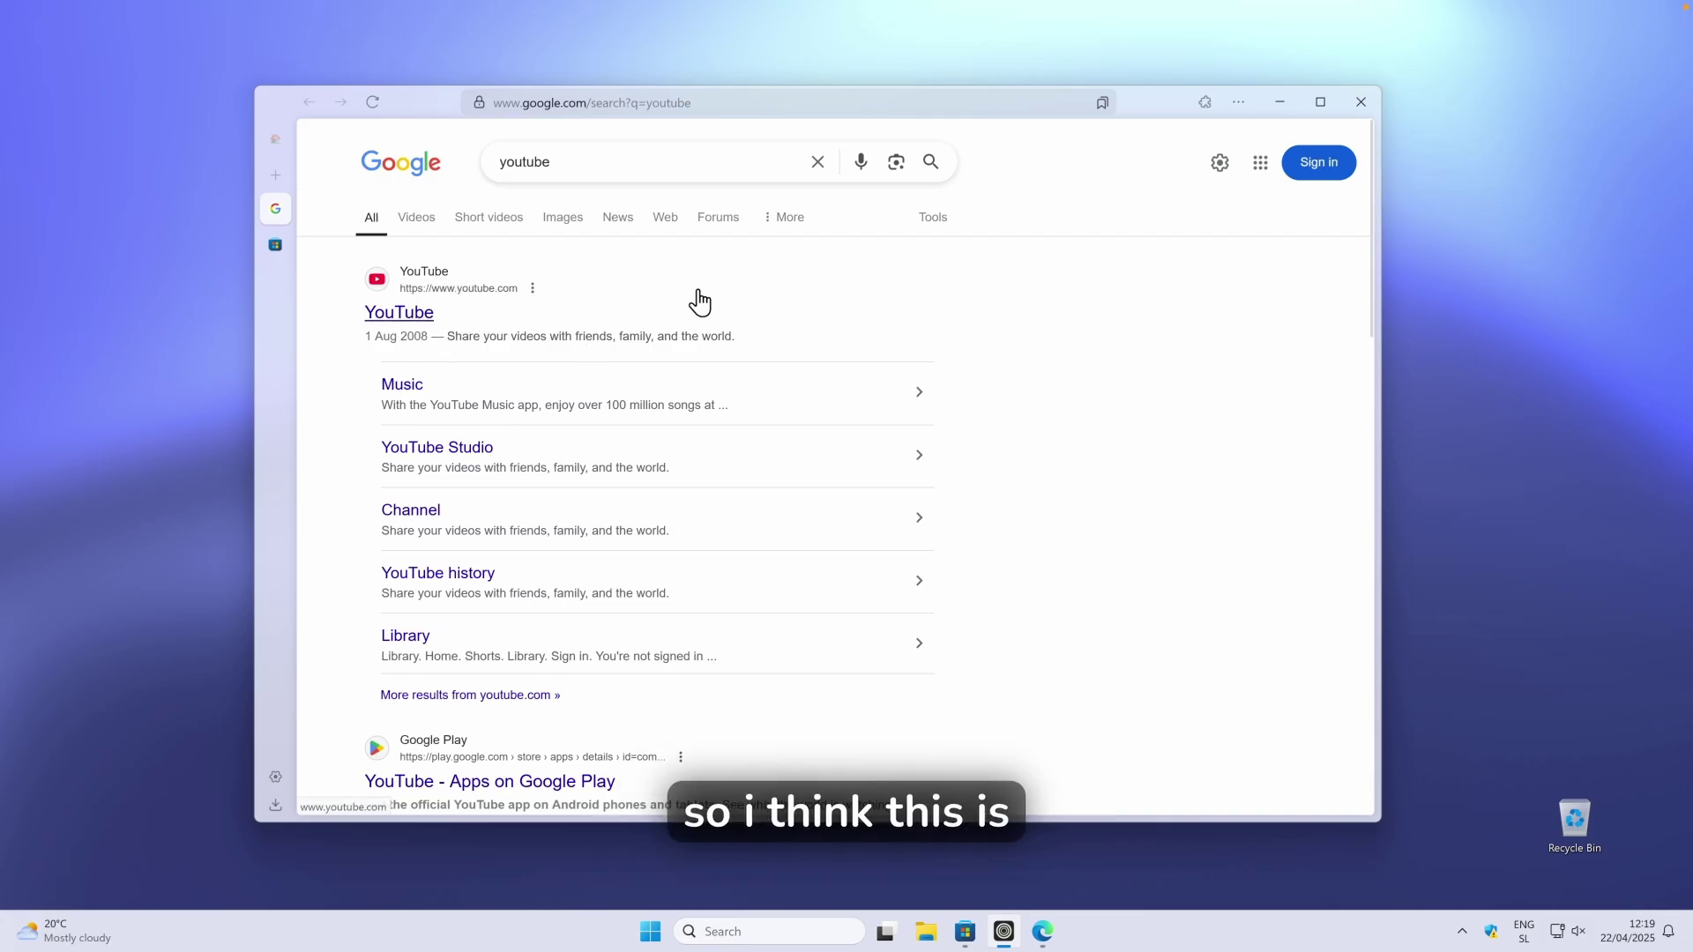
click(1280, 104)
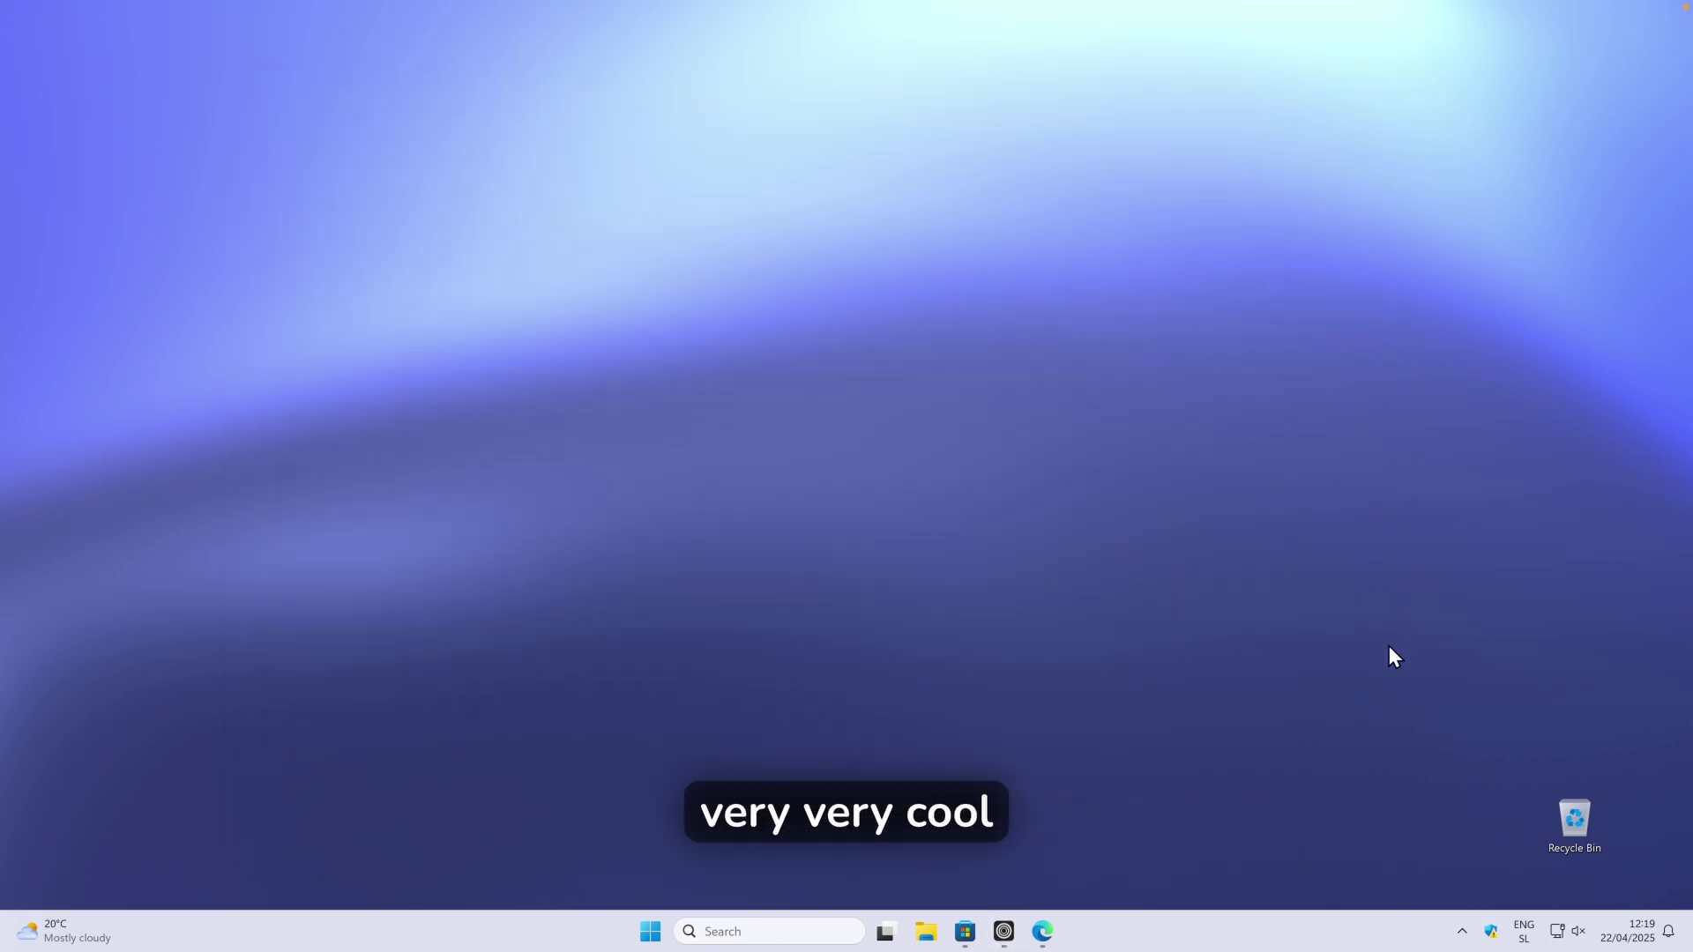
Open Fluent Search settings from the tray icon and go to Personalization › Themes.
click(1462, 935)
right_click(1444, 881)
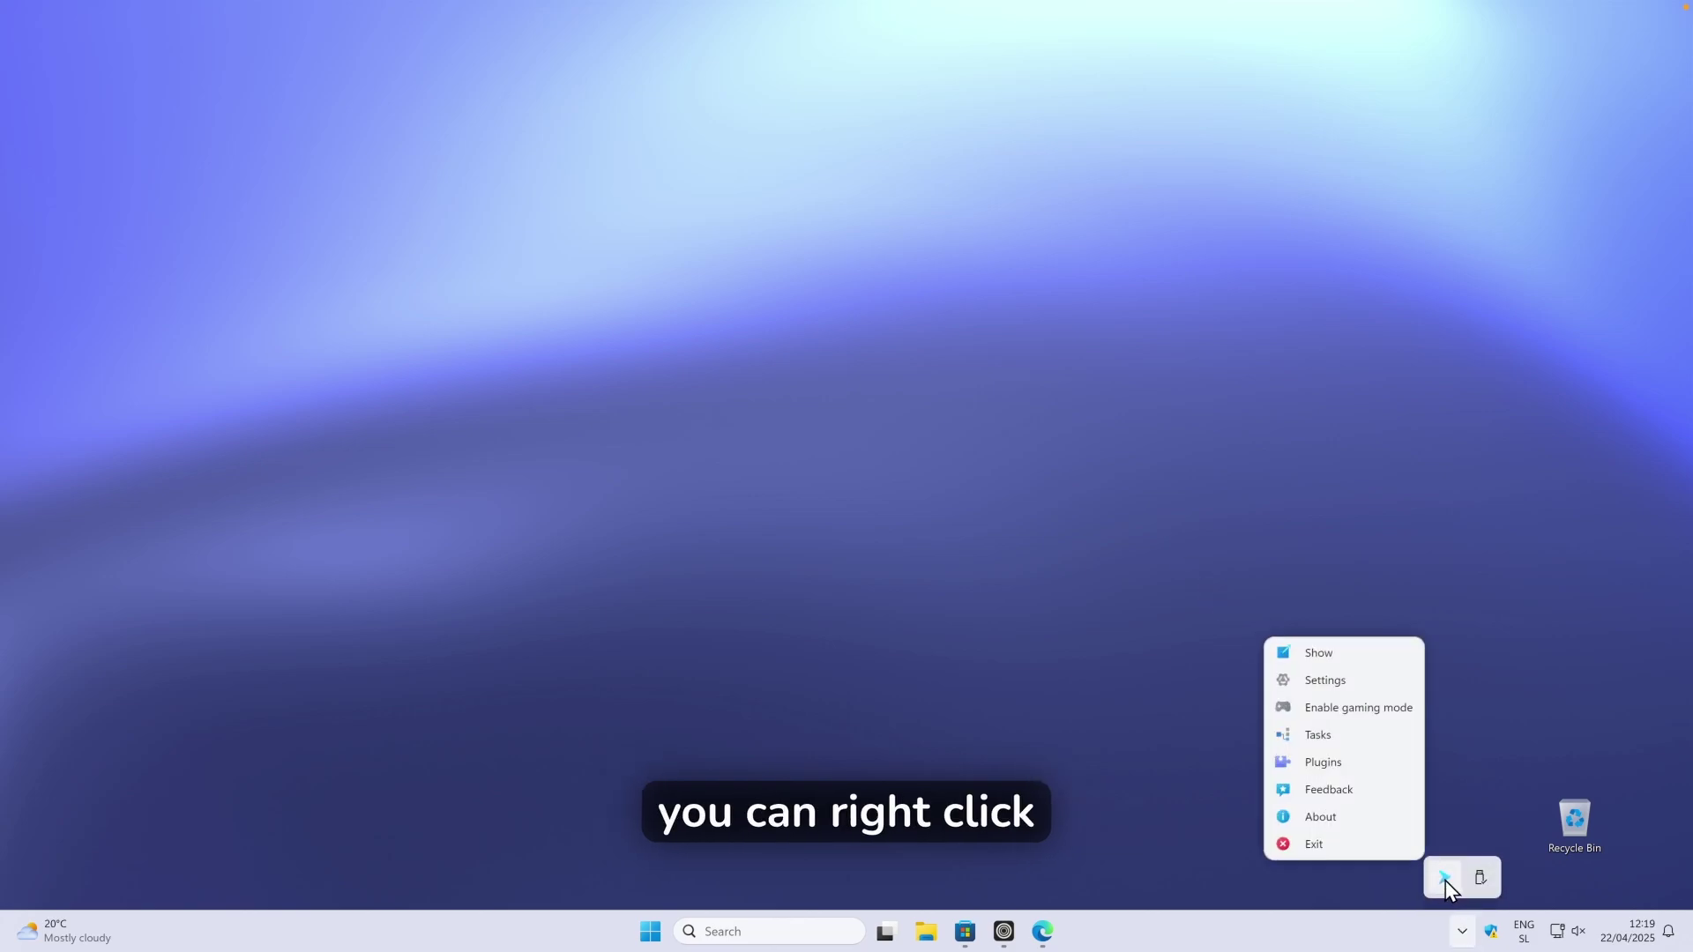
click(1325, 681)
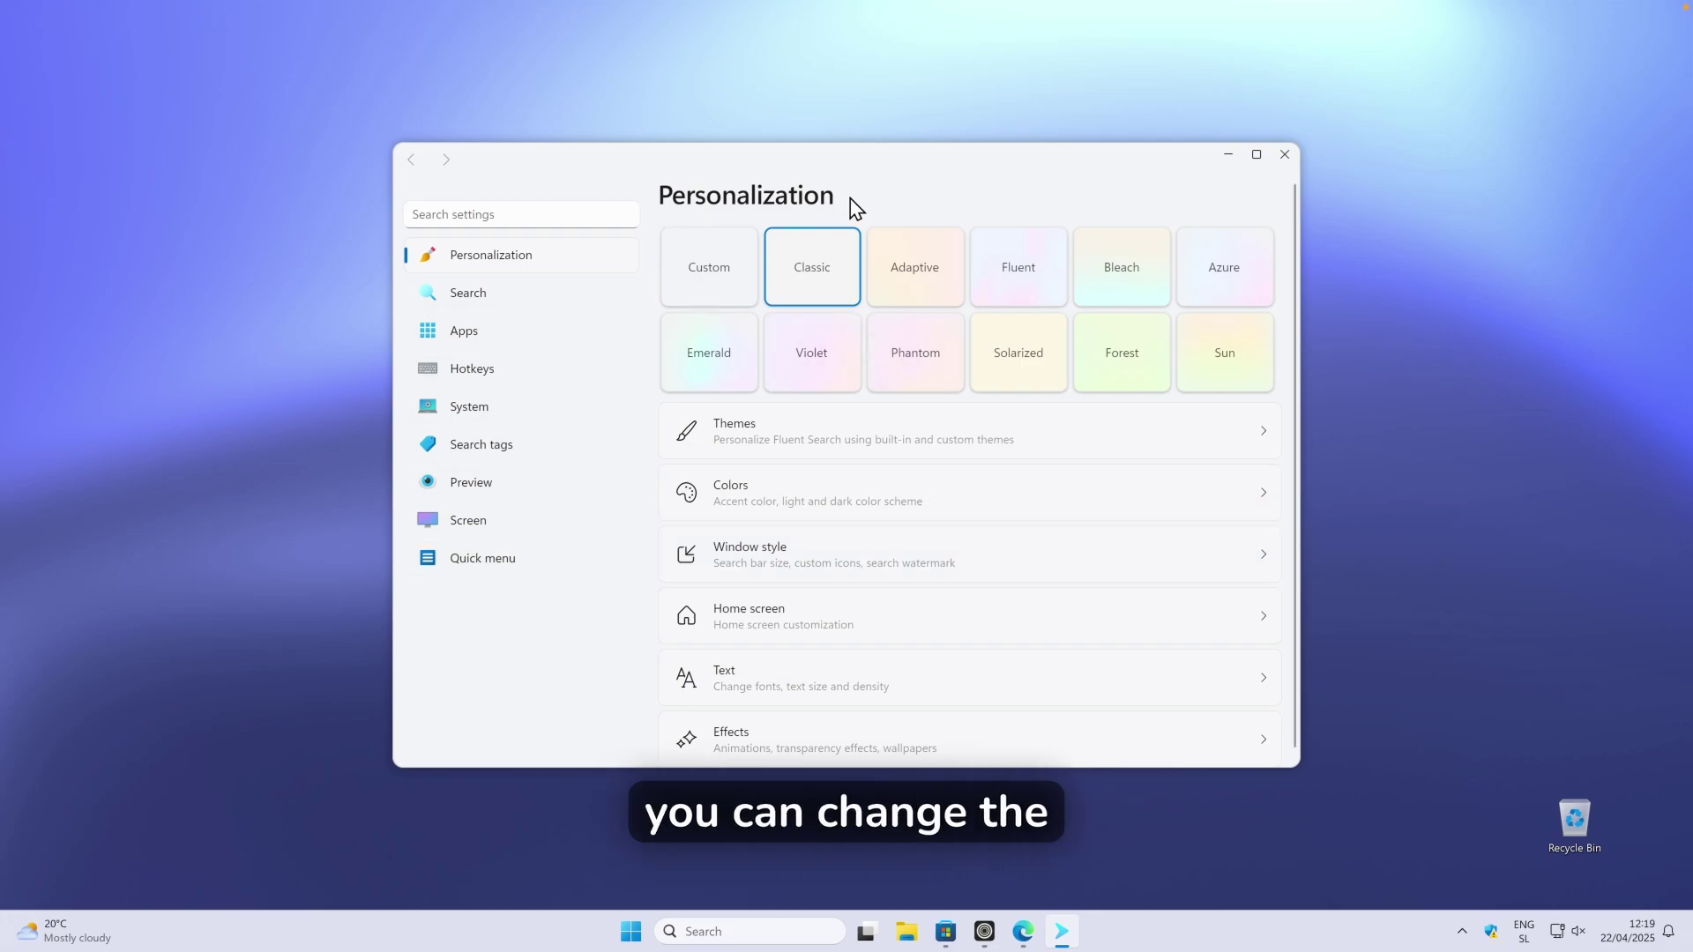
click(860, 441)
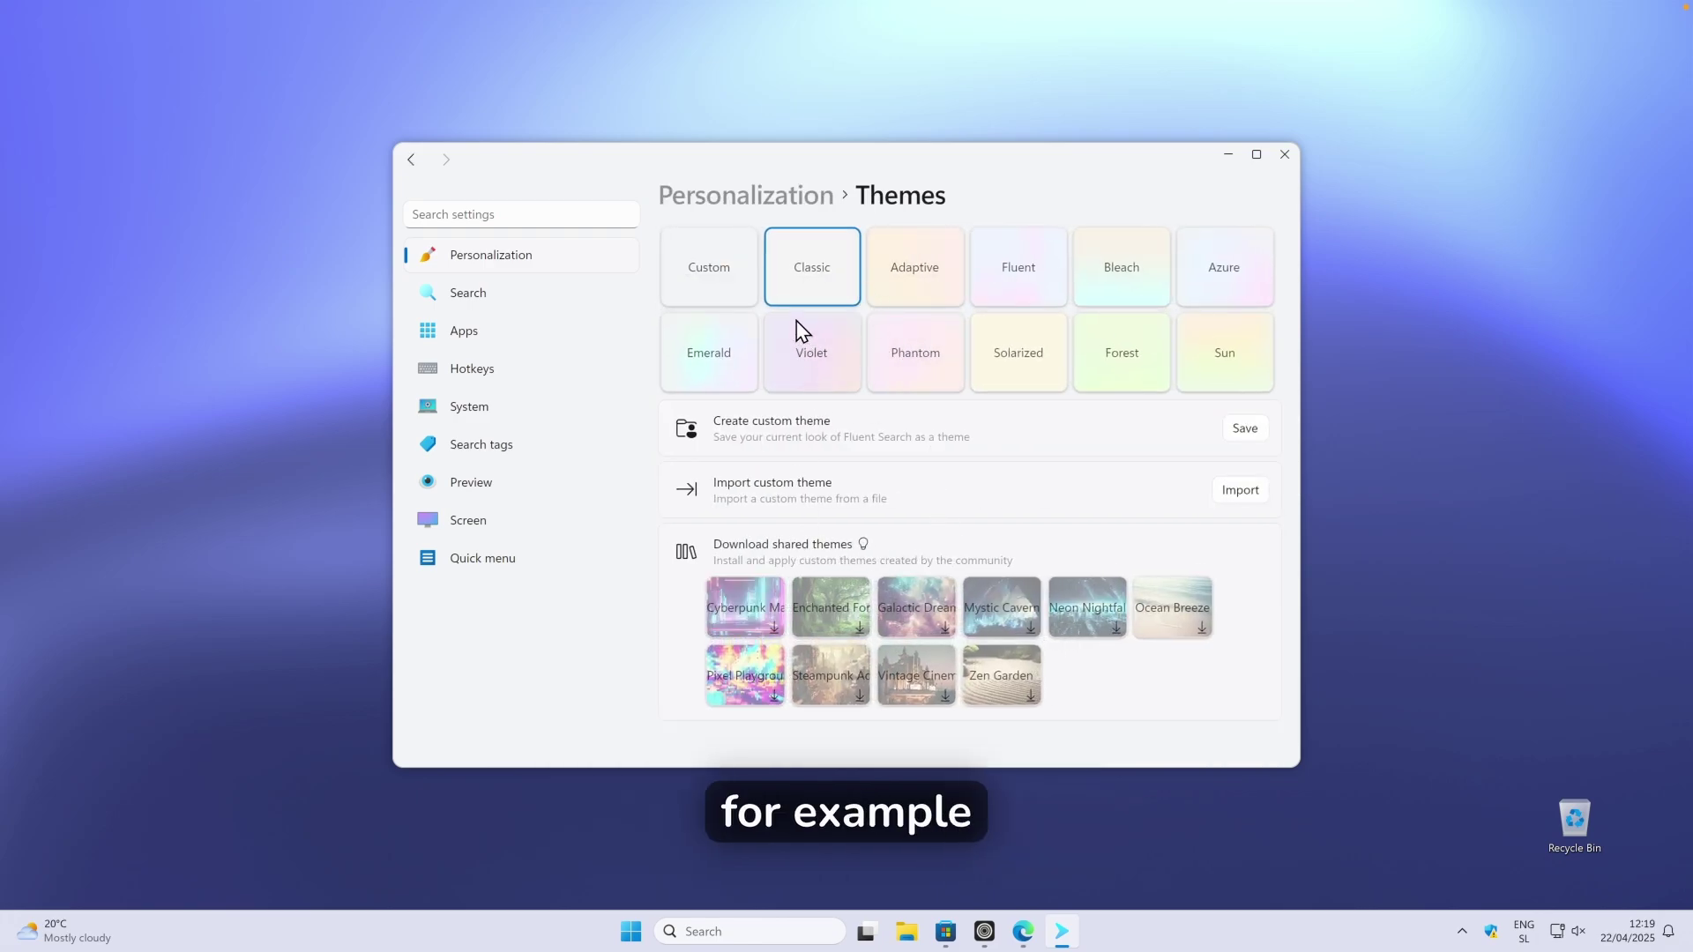
Preview the Custom, Adaptive, Bleach, Azure and Sun themes, then settle on Fluent.
click(743, 287)
click(924, 291)
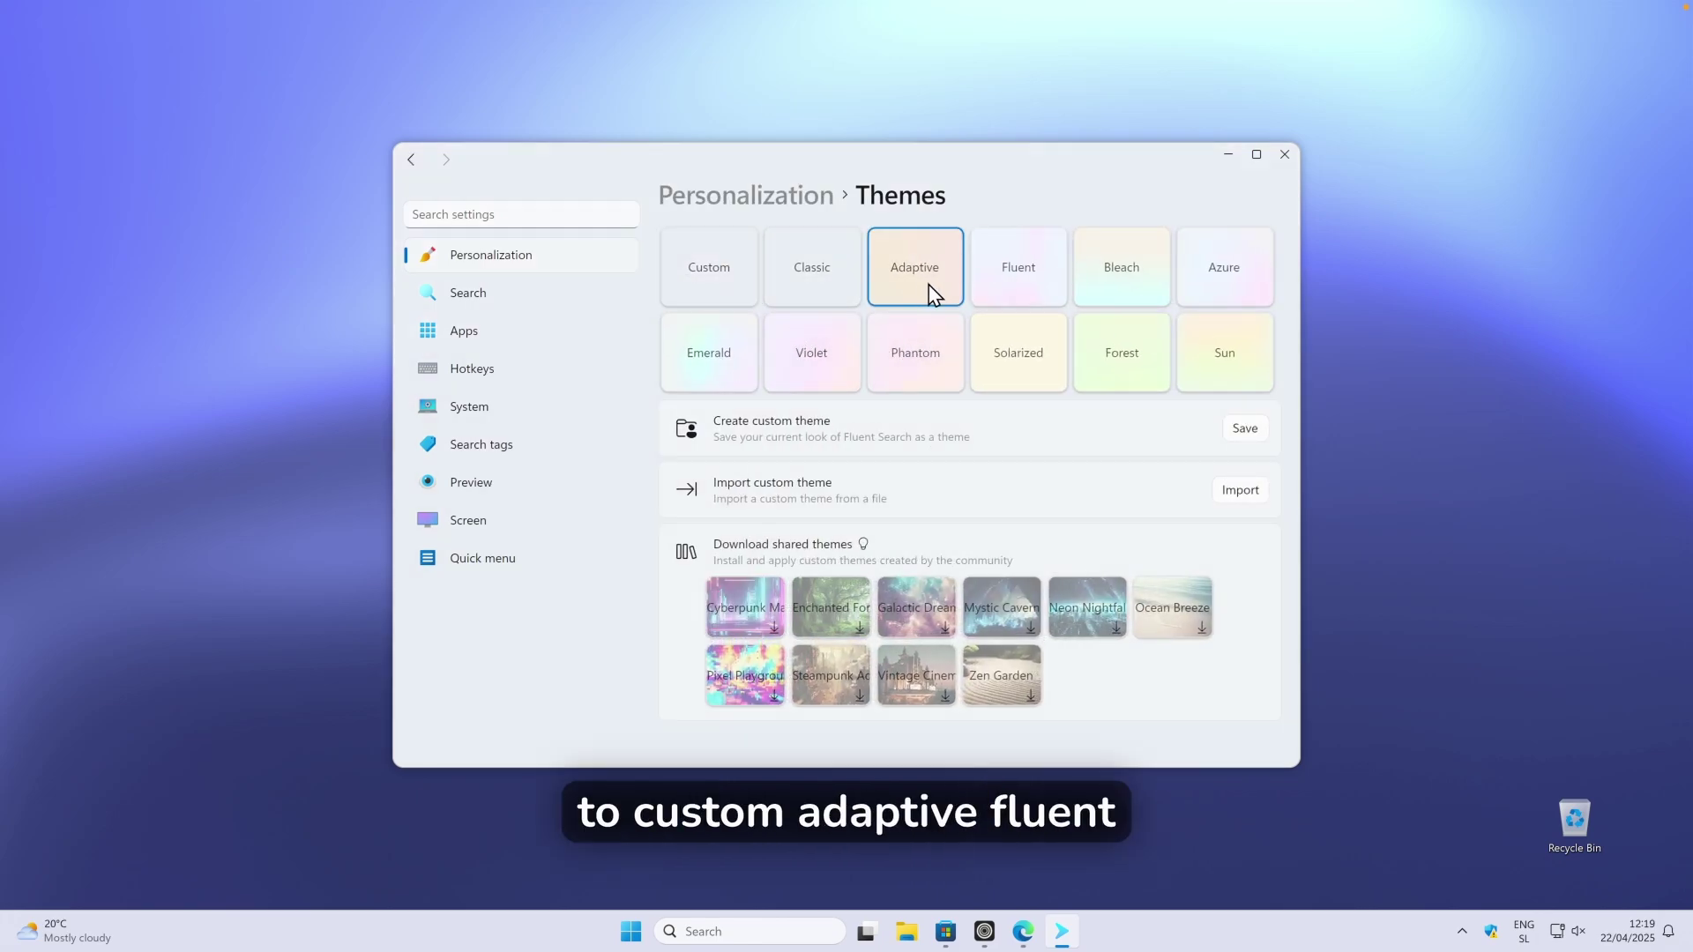
click(1024, 284)
click(1114, 289)
click(1242, 280)
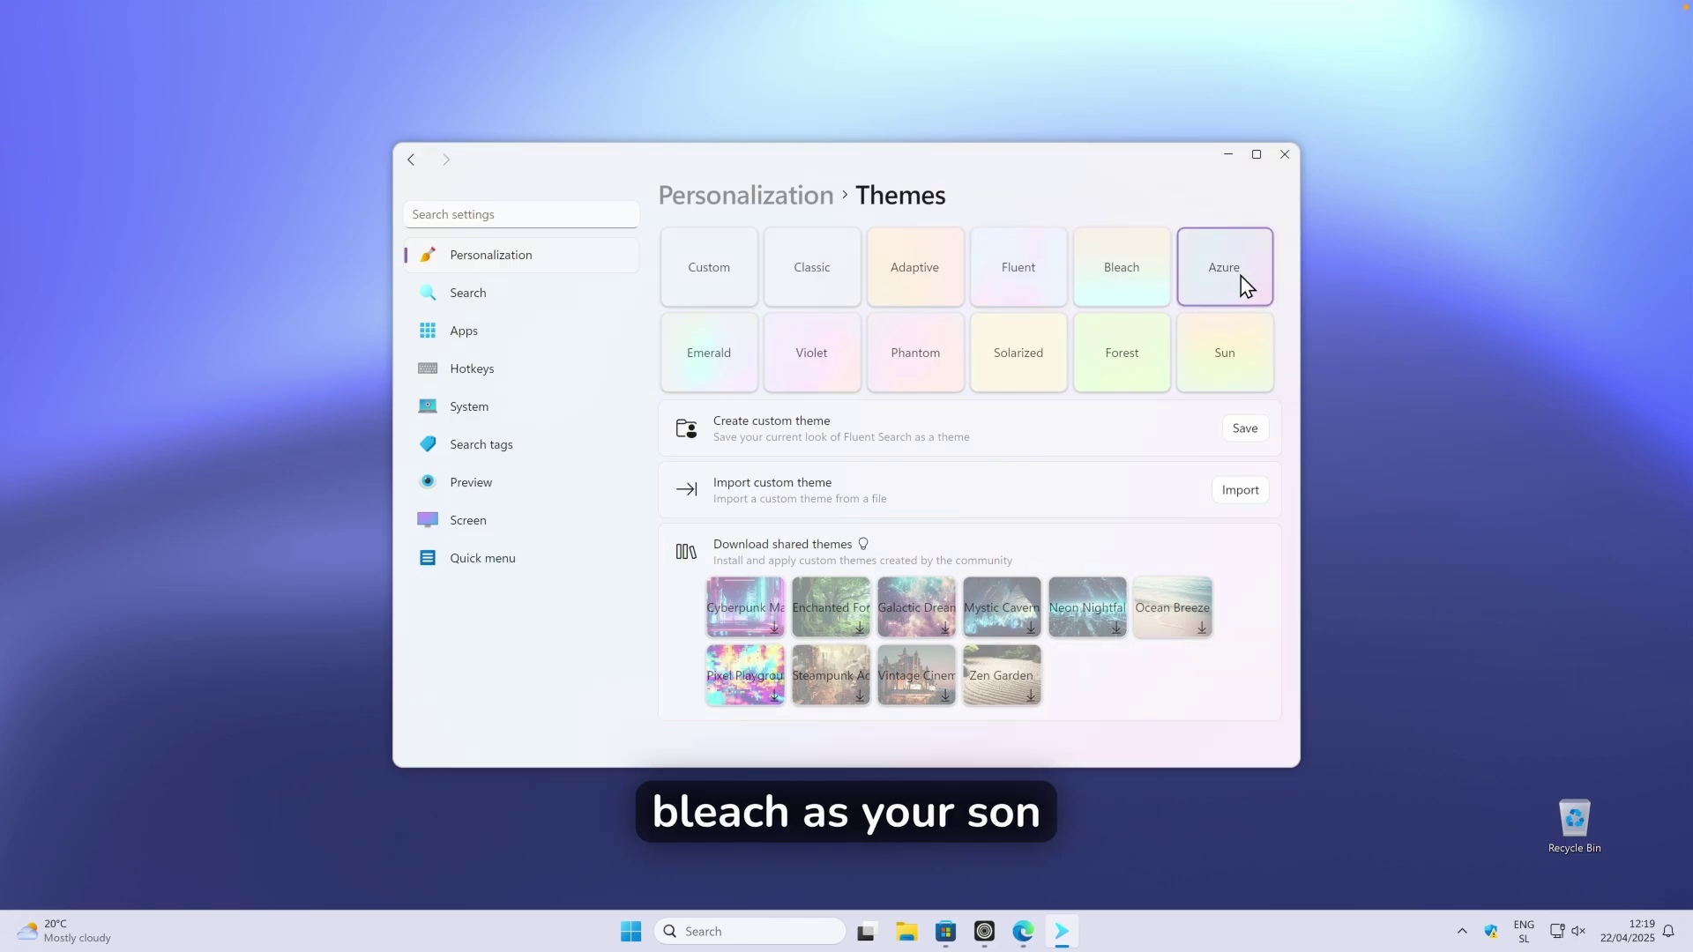
click(1240, 367)
click(1053, 291)
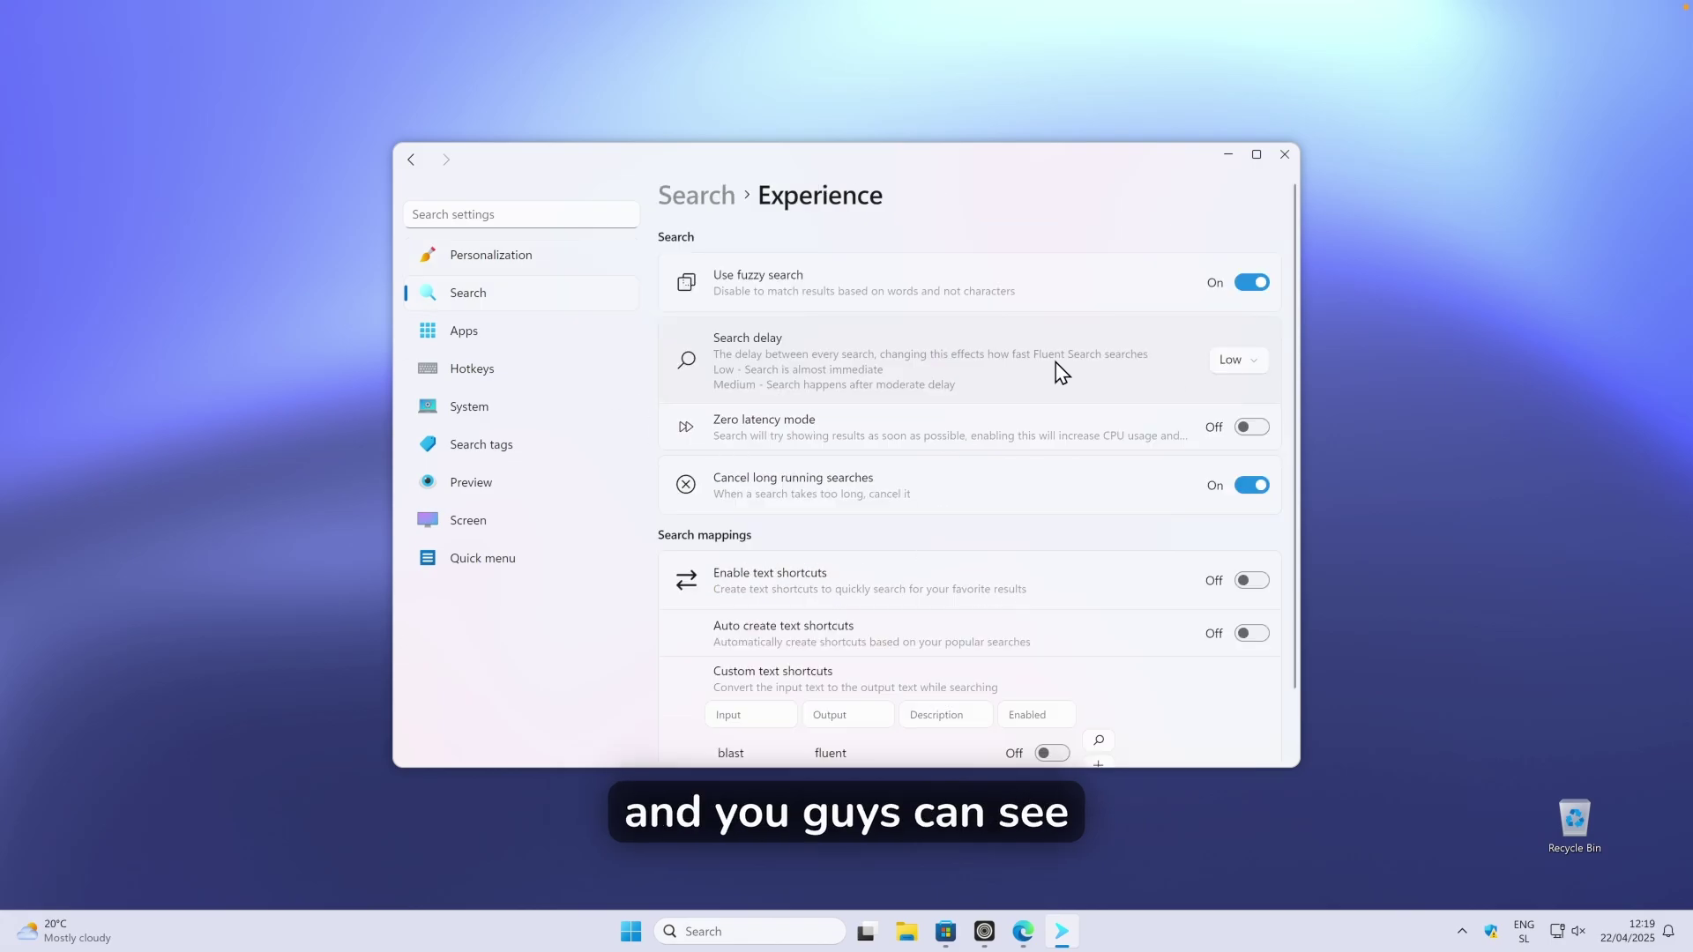
scroll(977, 423, down, 2)
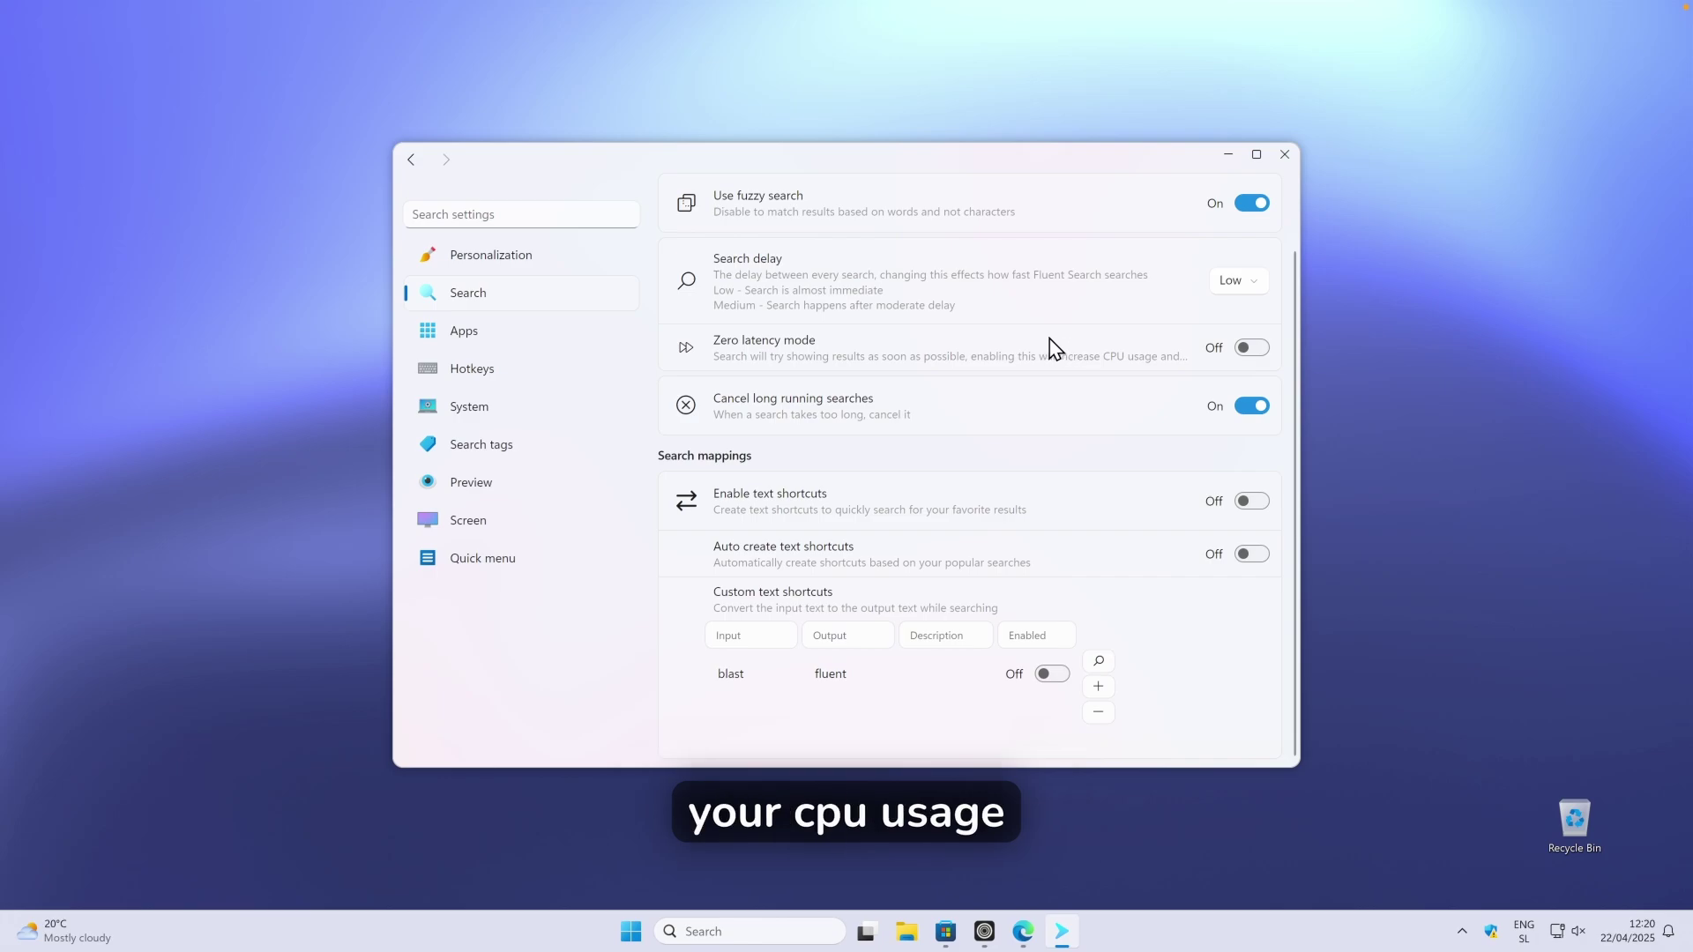
click(565, 335)
scroll(1007, 405, down, 4)
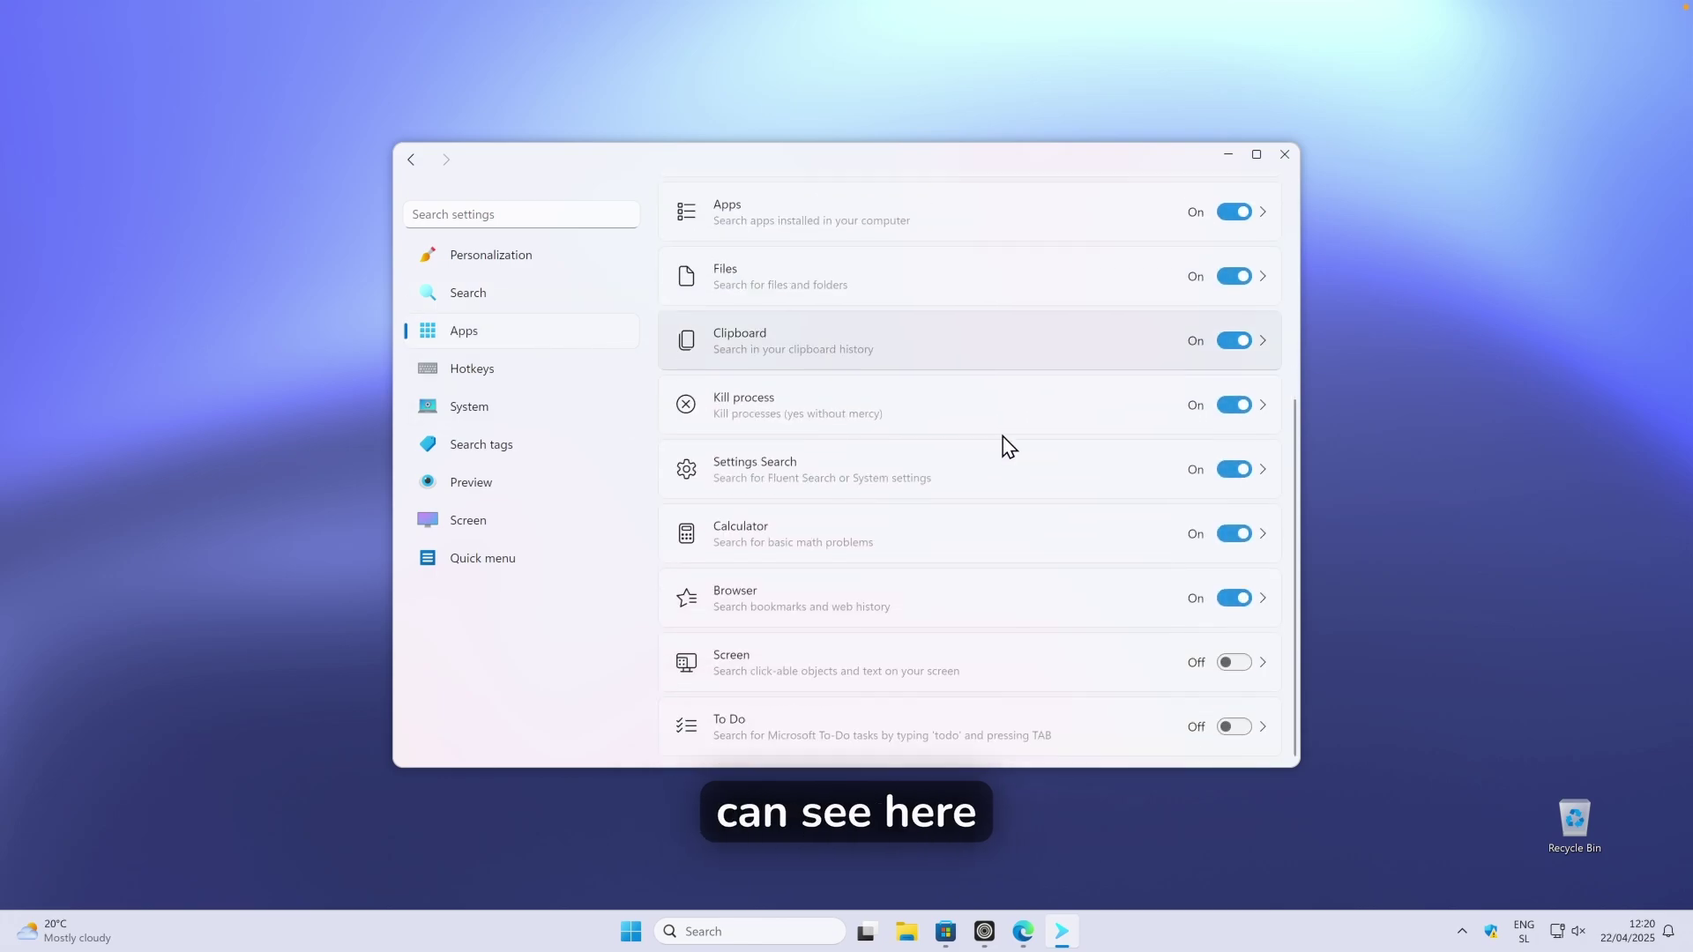
scroll(950, 696, up, 5)
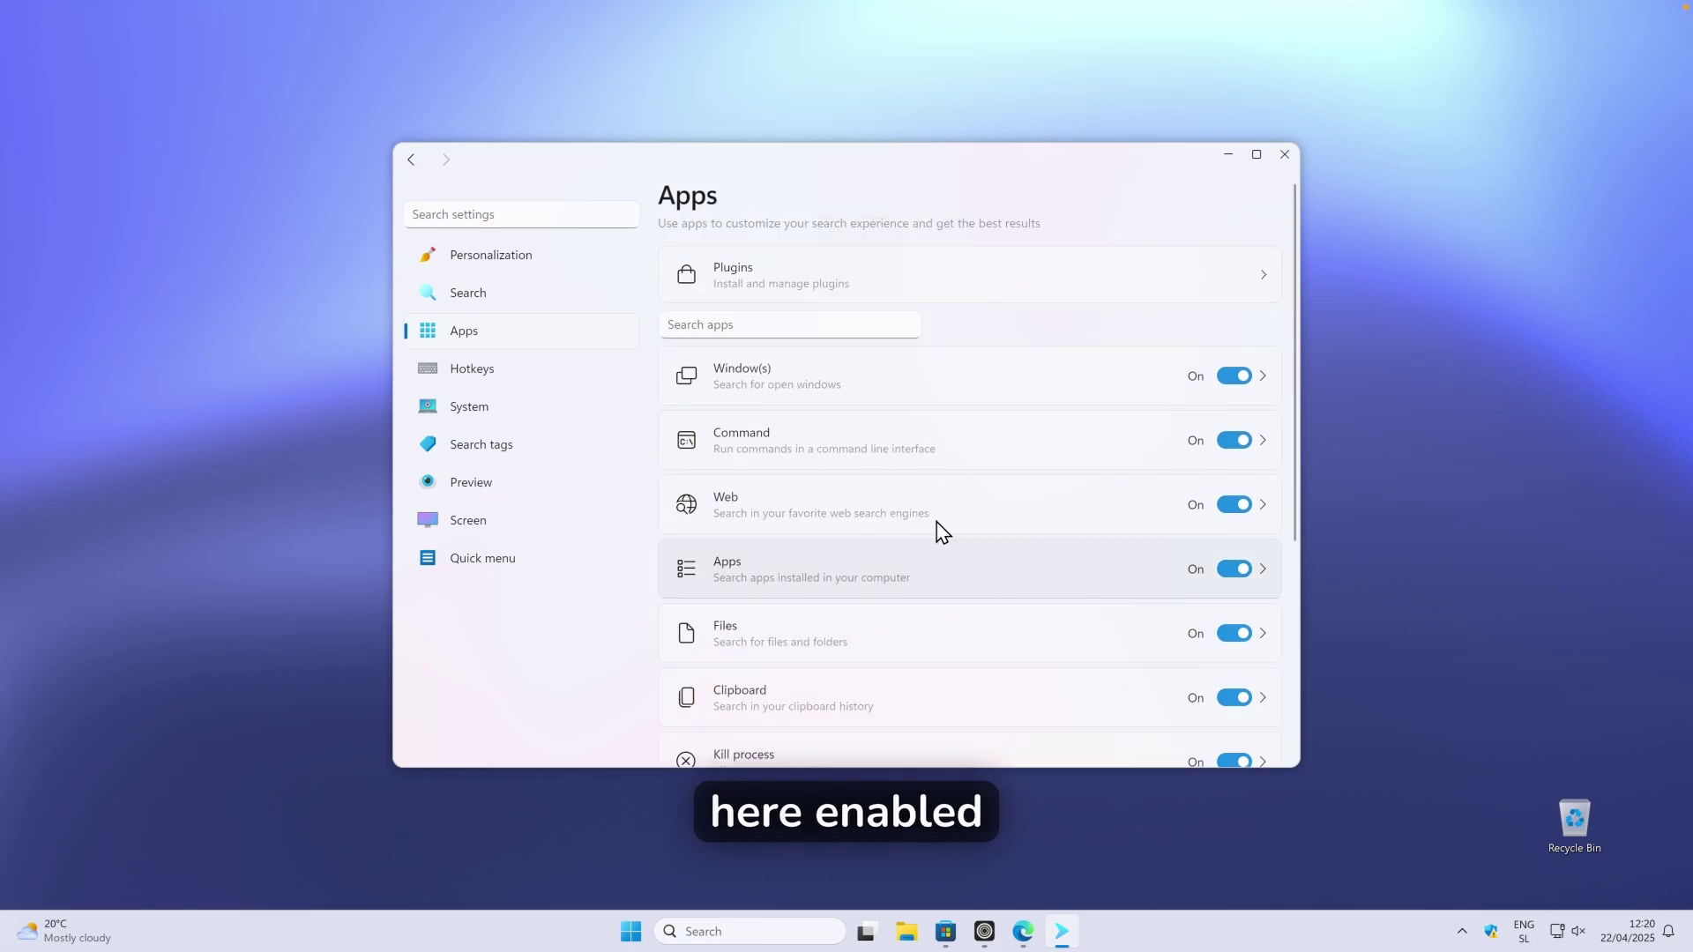
scroll(846, 349, down, 1)
scroll(820, 379, up, 1)
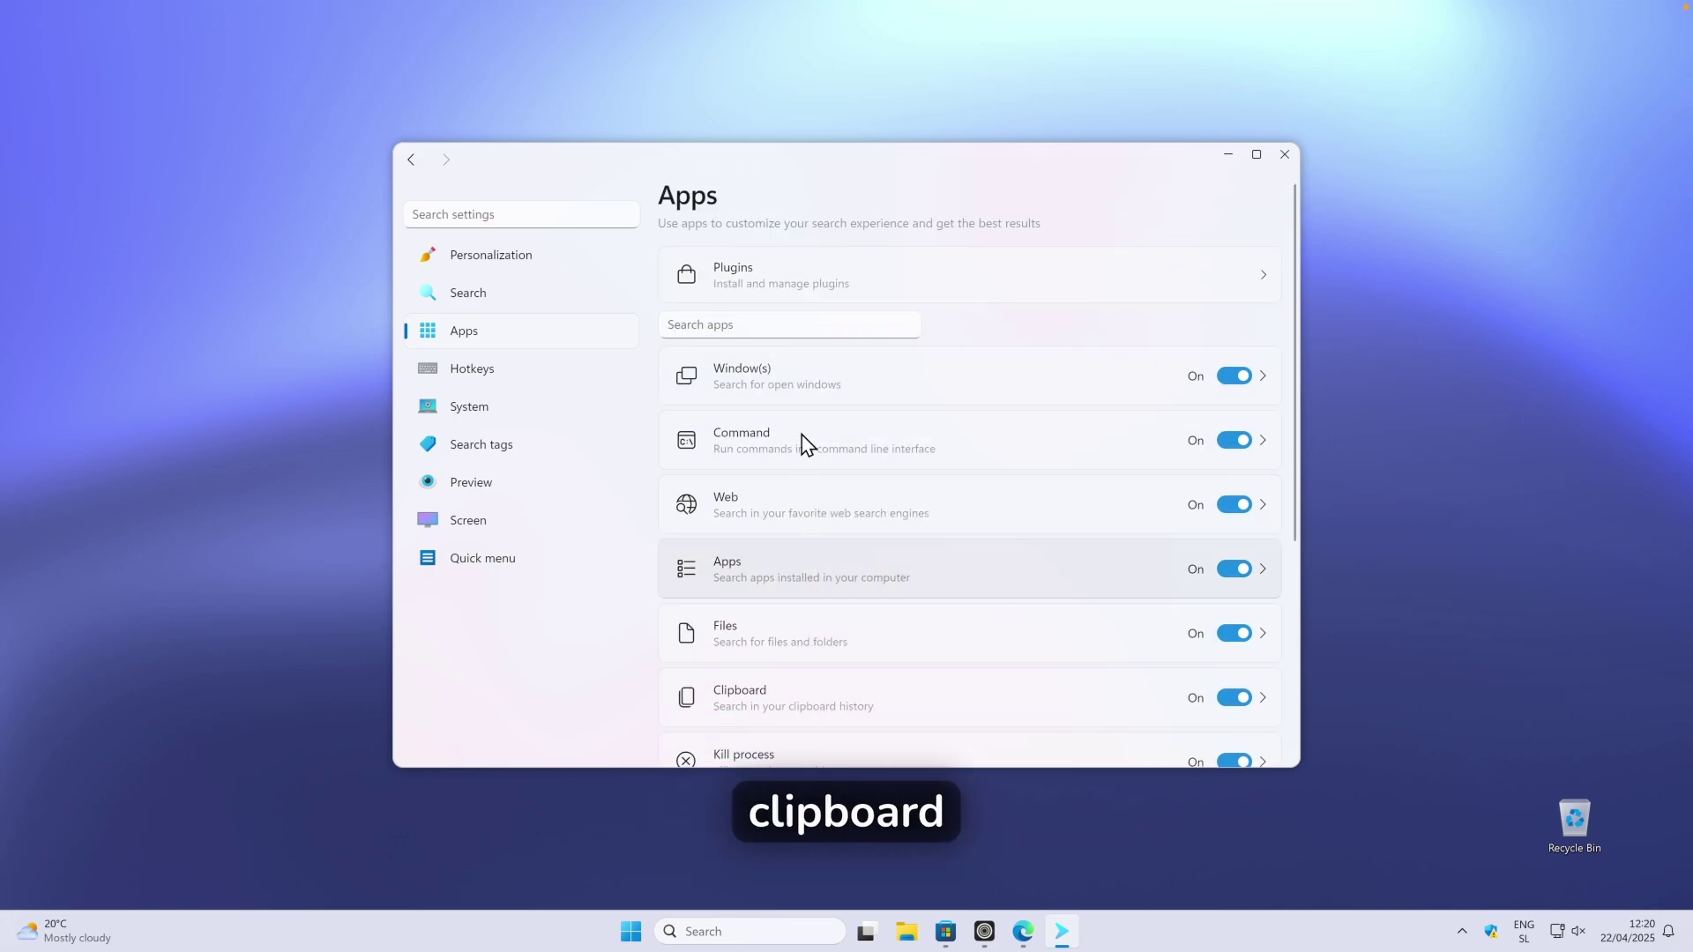
Hide the settings window and search 'youtube' through the Zen tag to open Google results.
click(897, 287)
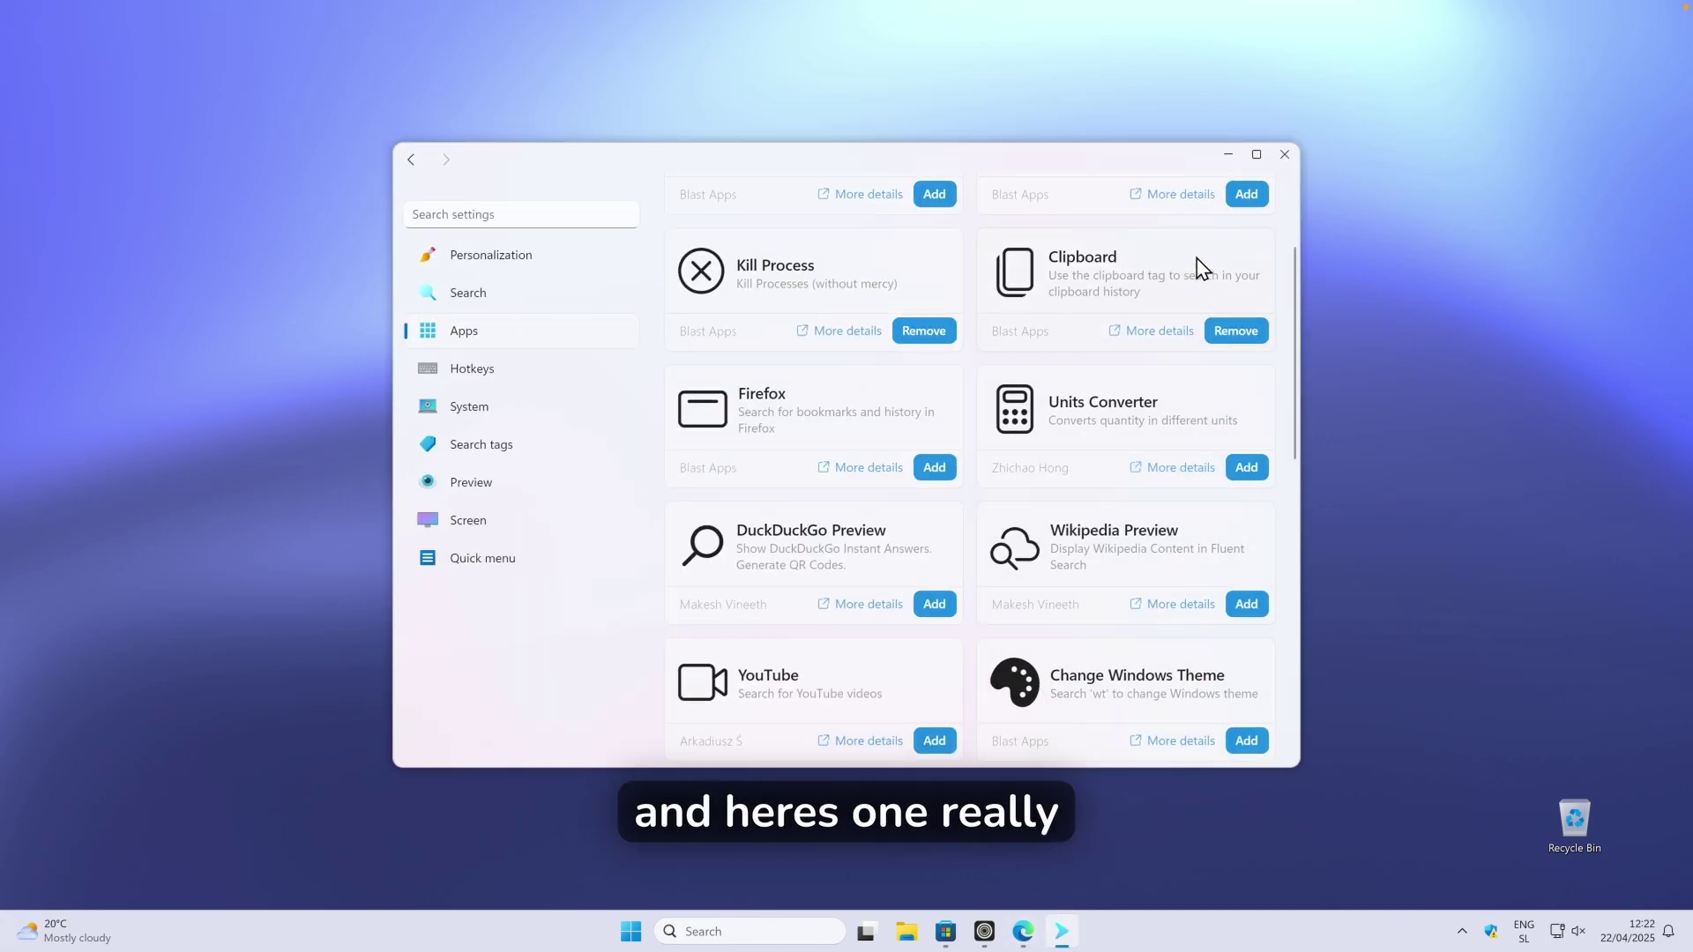
click(1229, 157)
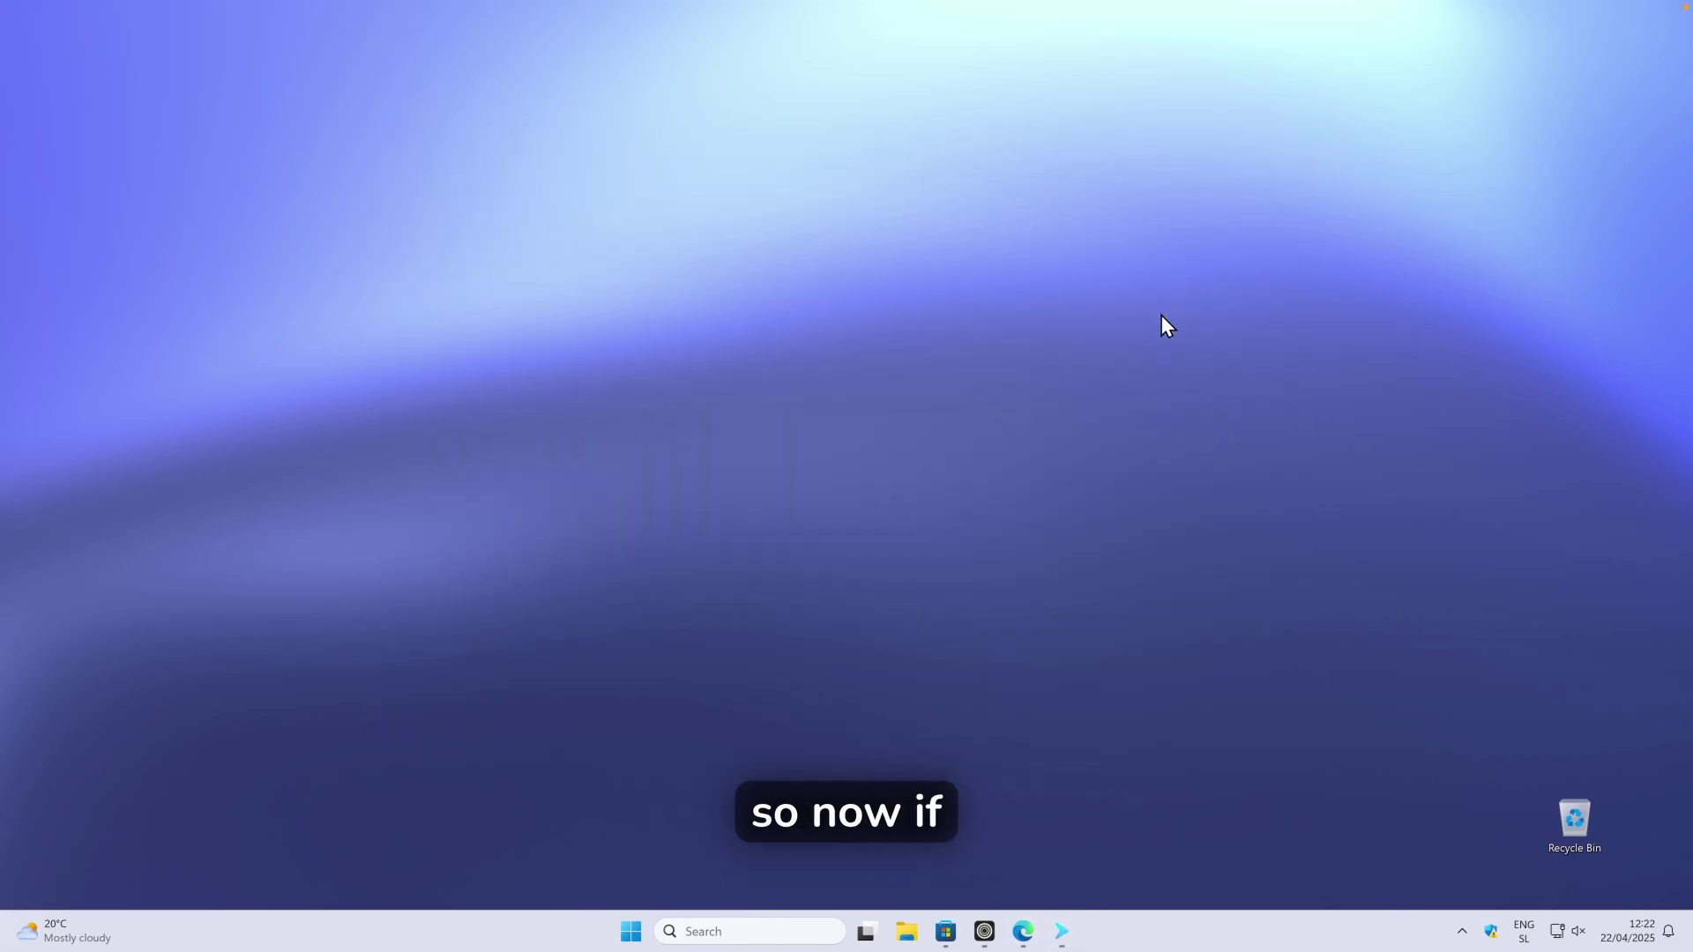
key(ctrl+alt)
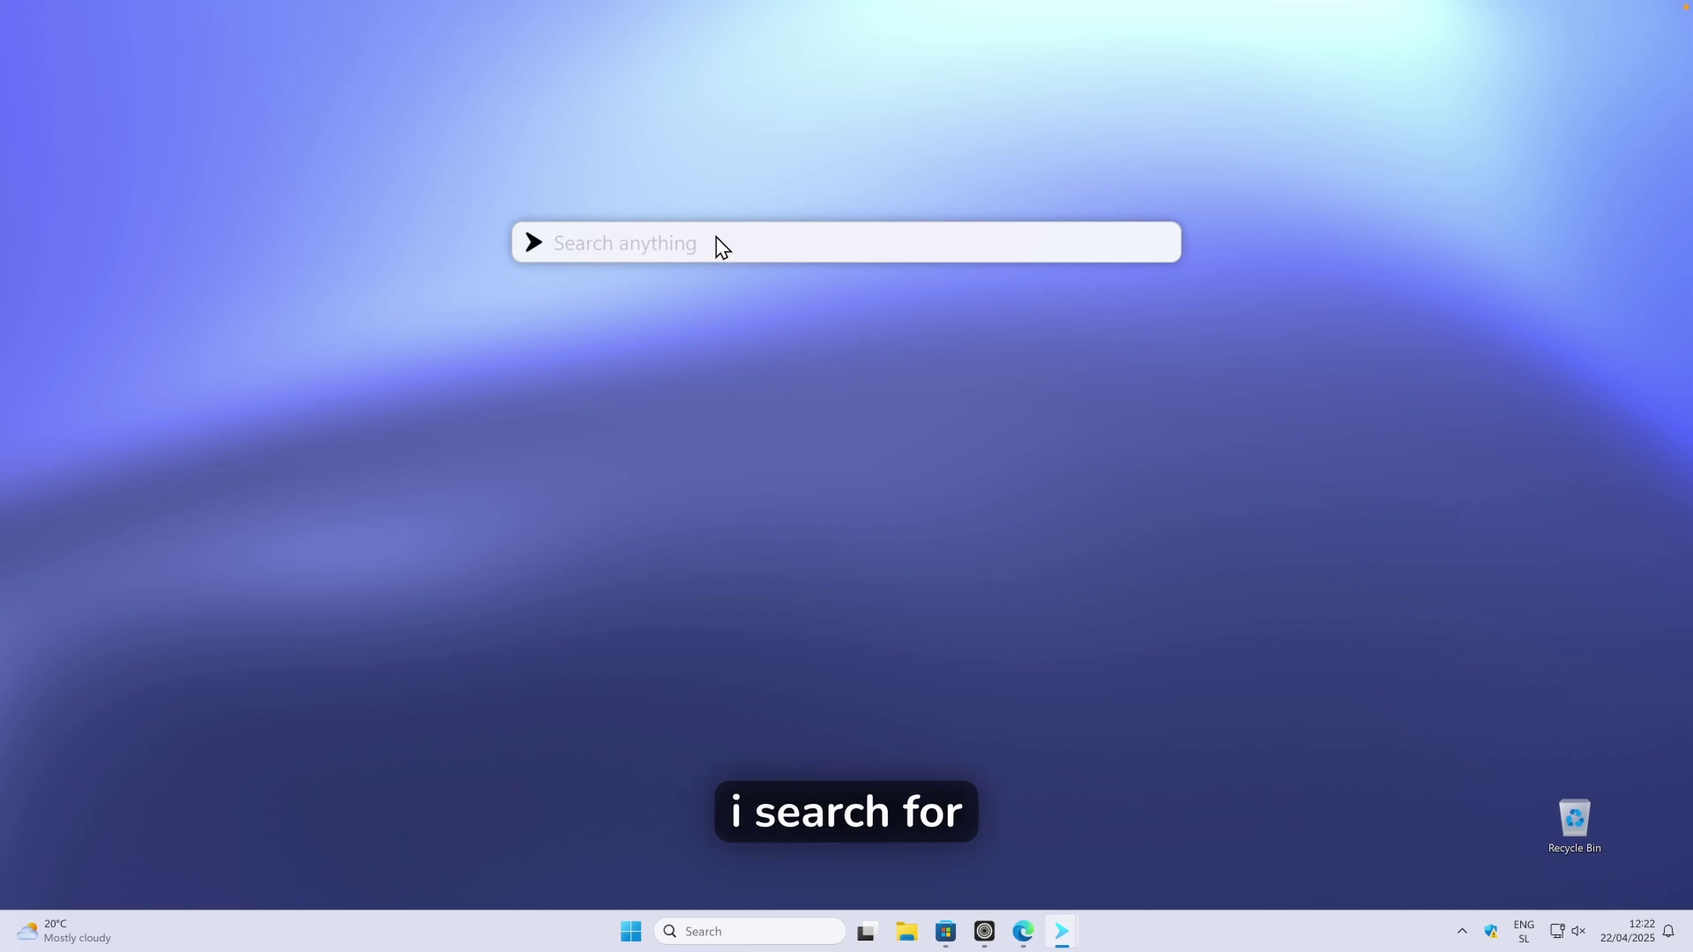
text(youtube)
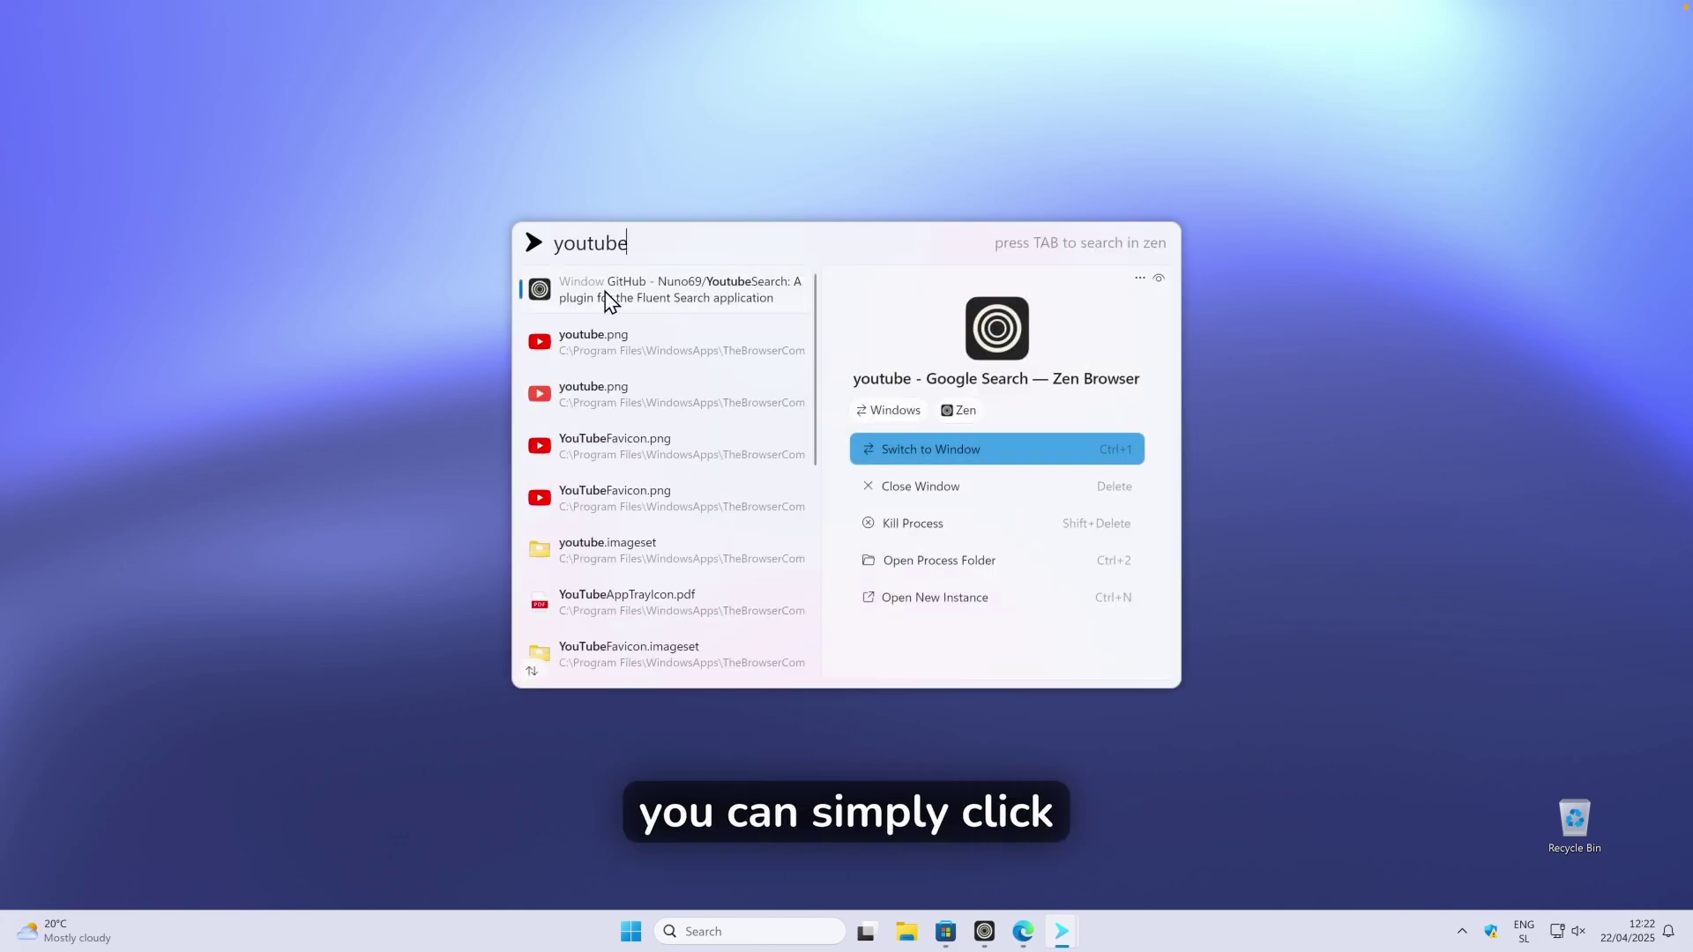
key(Tab)
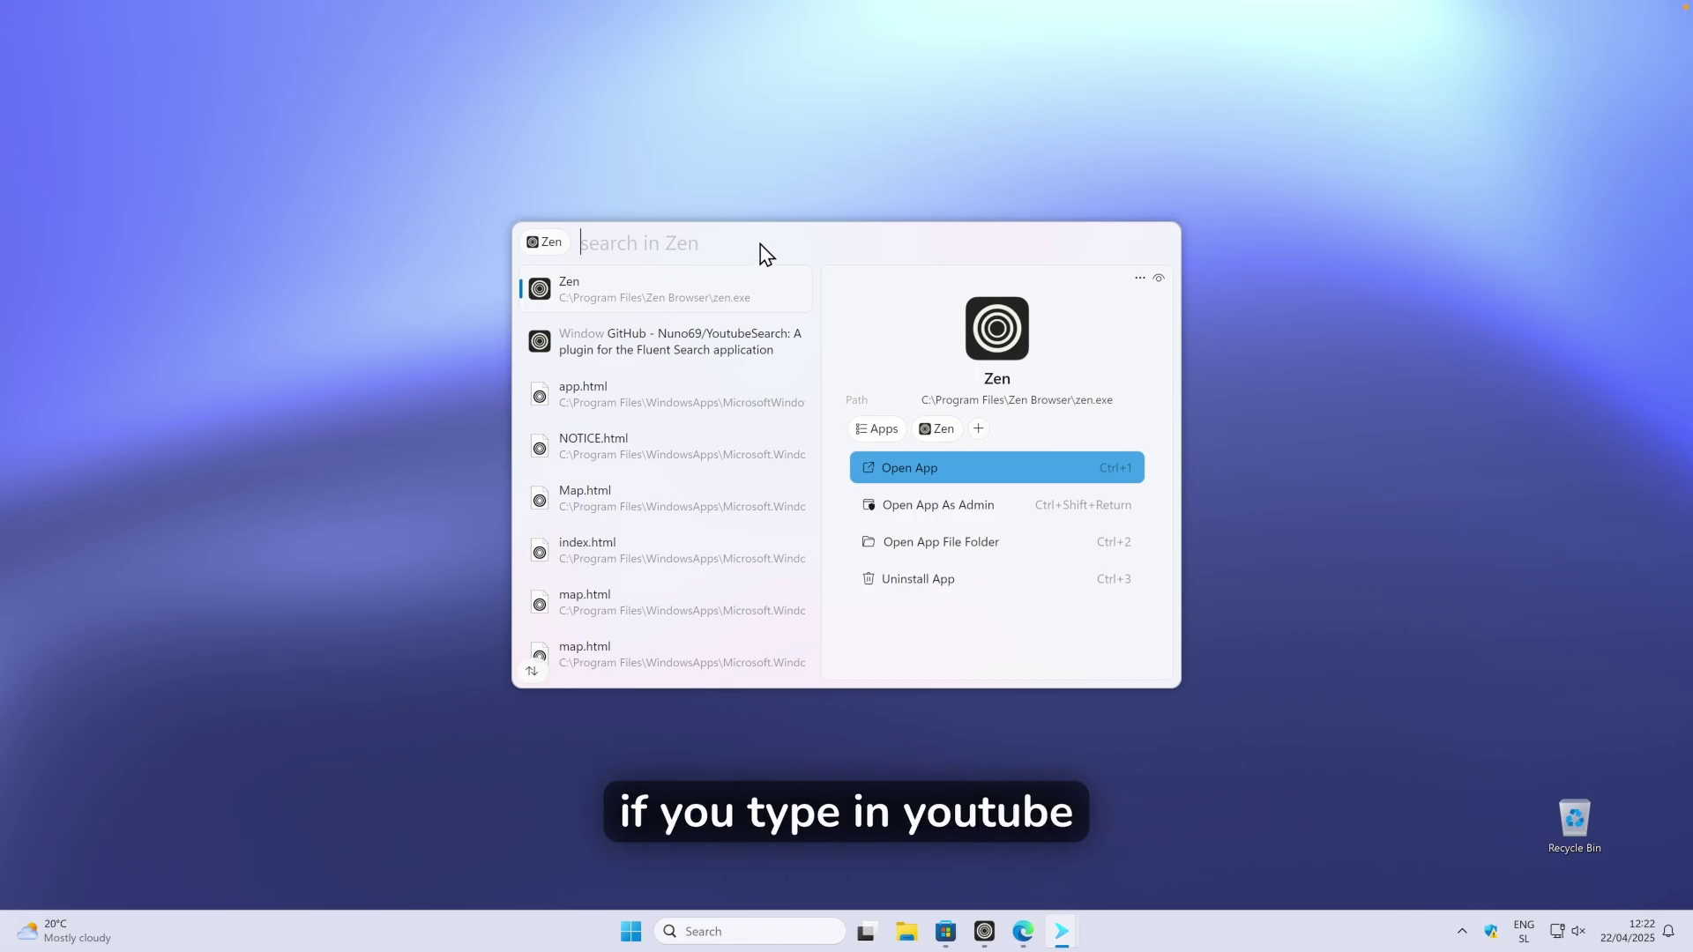
text(yotube)
key(Return)
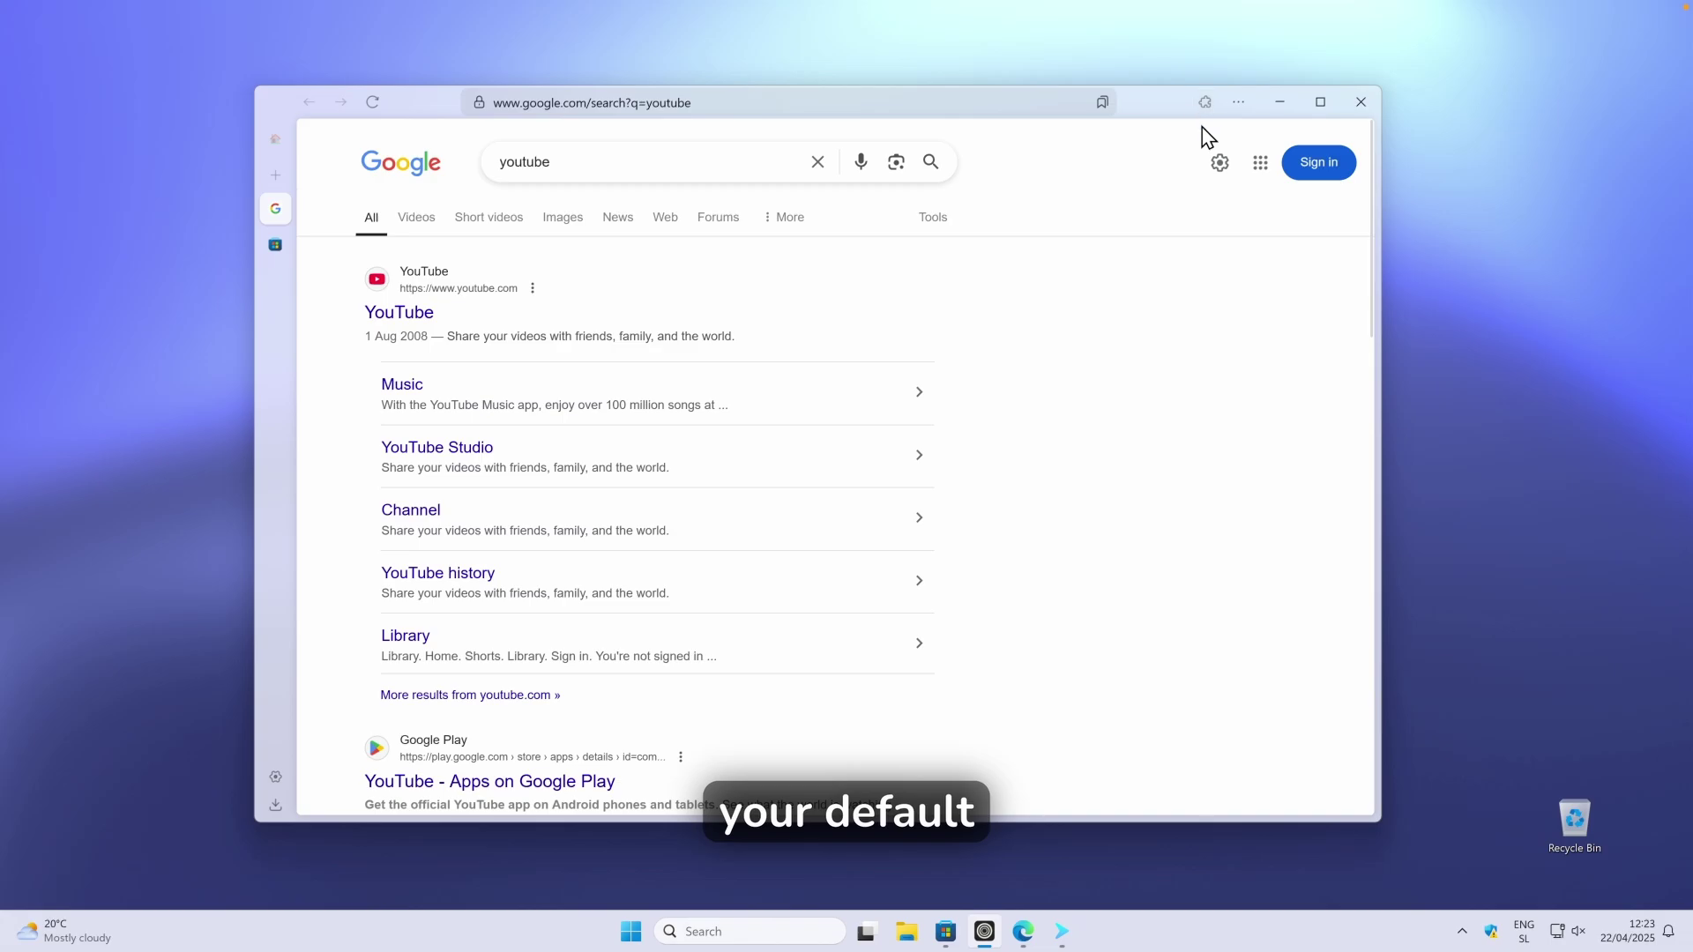
Minimize the browser and reopen Fluent Search settings on the Hotkeys page.
click(1279, 108)
click(1062, 931)
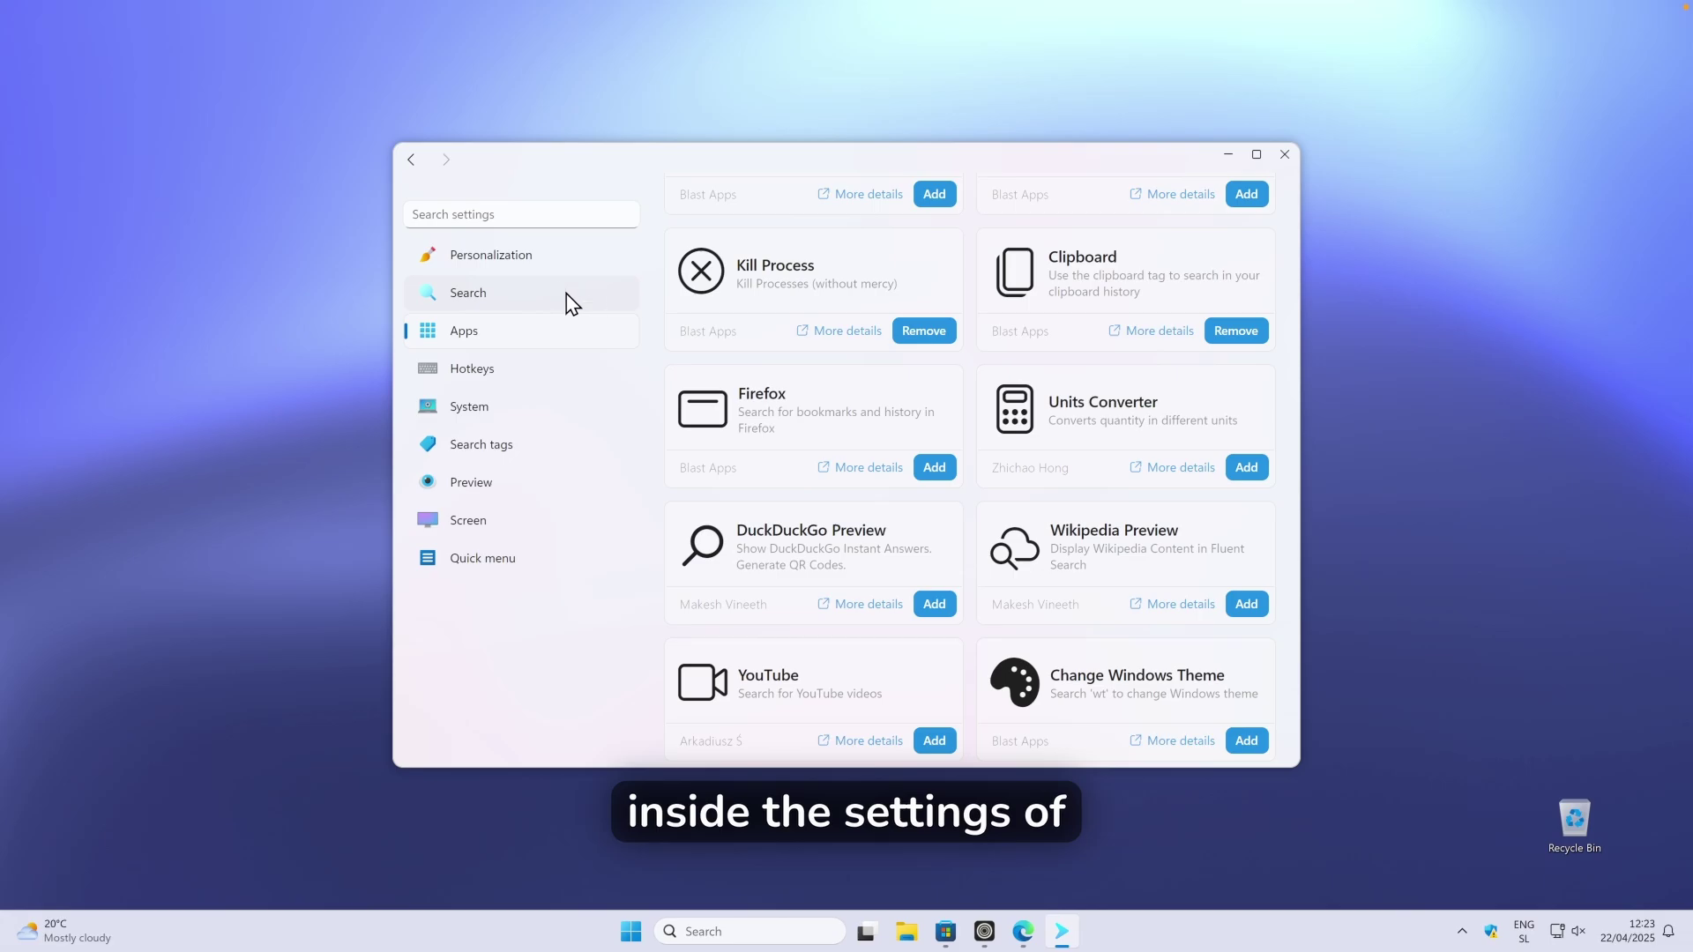
click(512, 371)
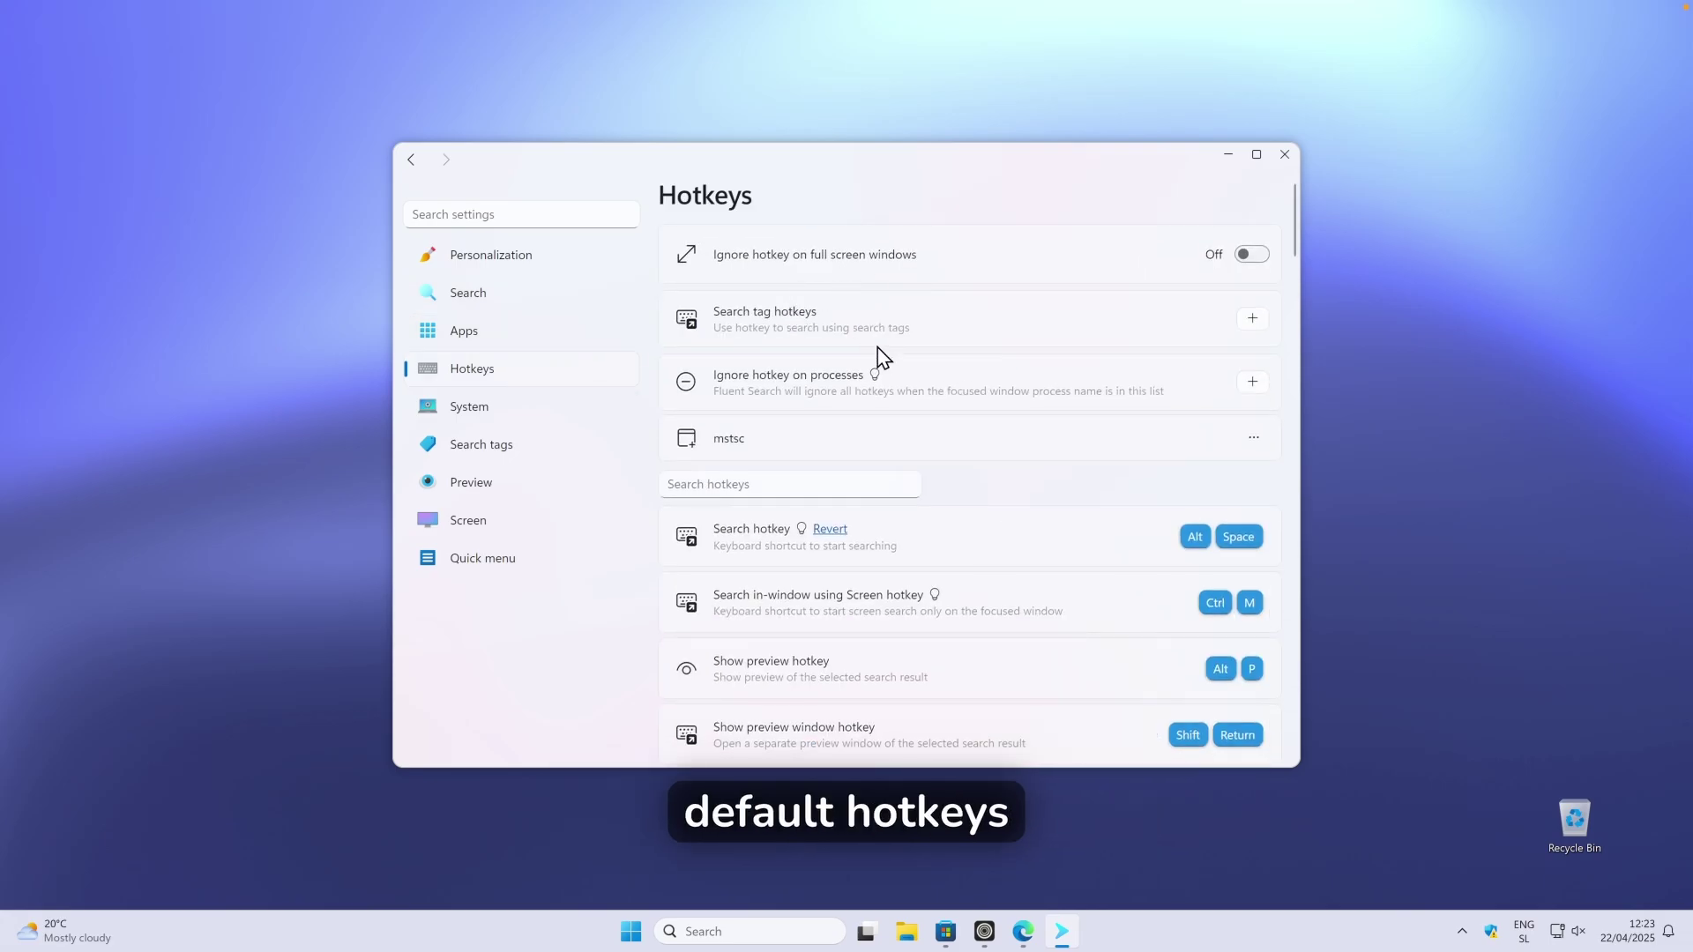
Scroll through the hotkey list, including F2 for Rename and Ctrl+Shift+Return for Run As Admin.
scroll(907, 370, down, 2)
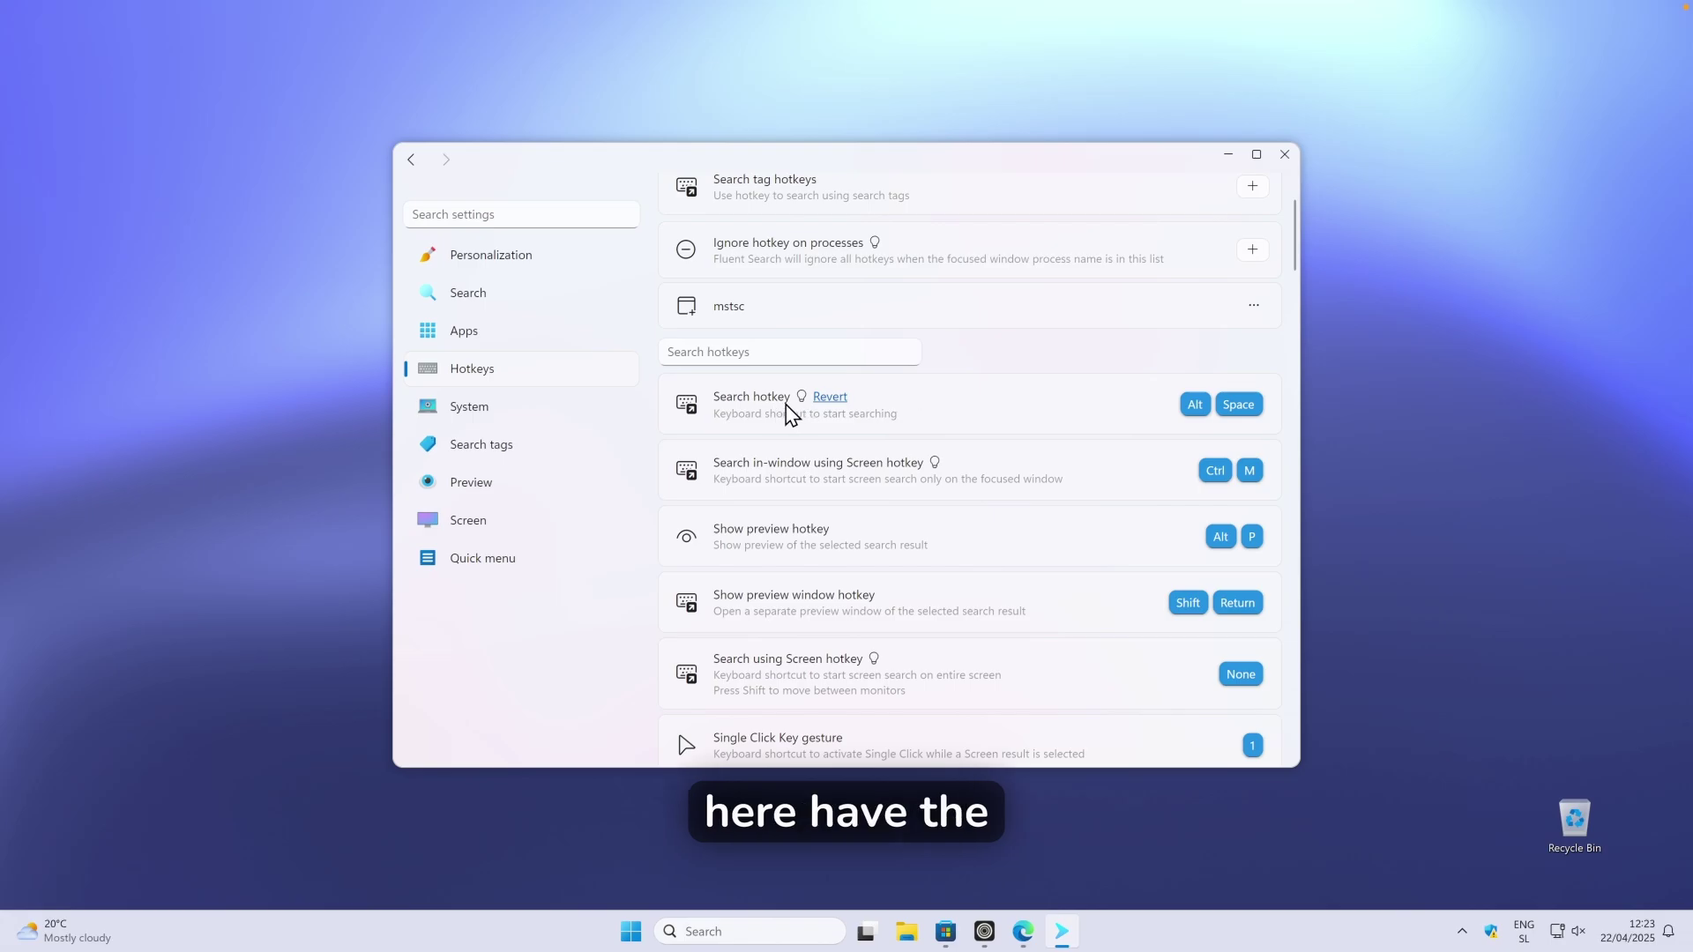
mouse_move(1216, 406)
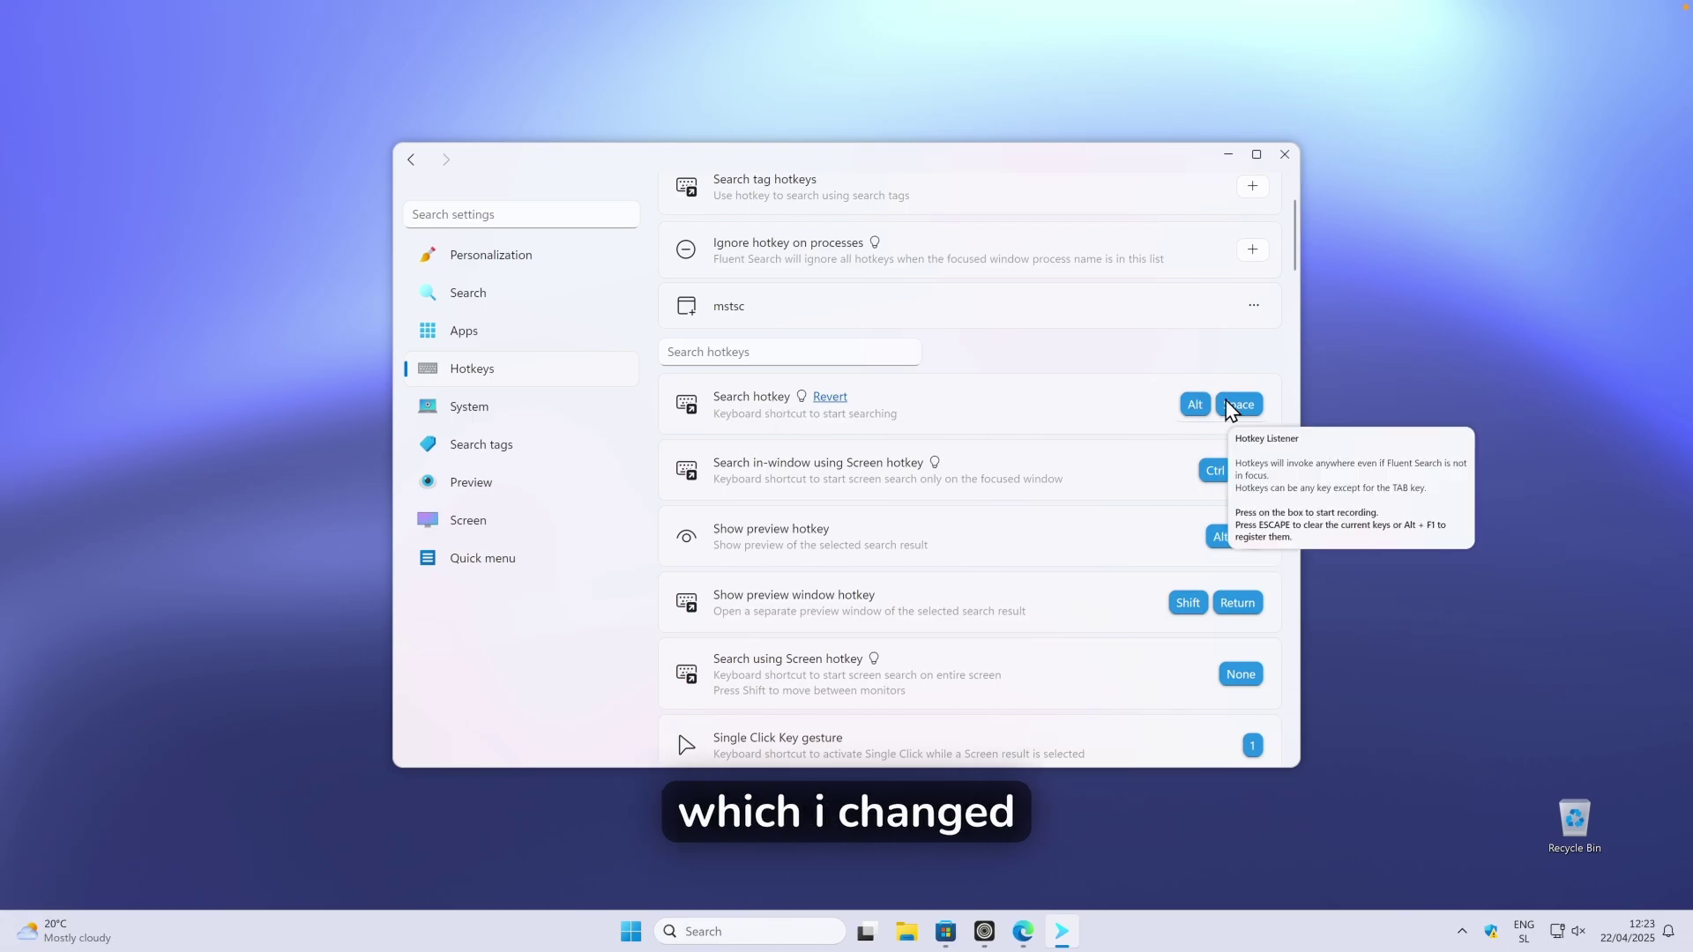
scroll(832, 423, down, 3)
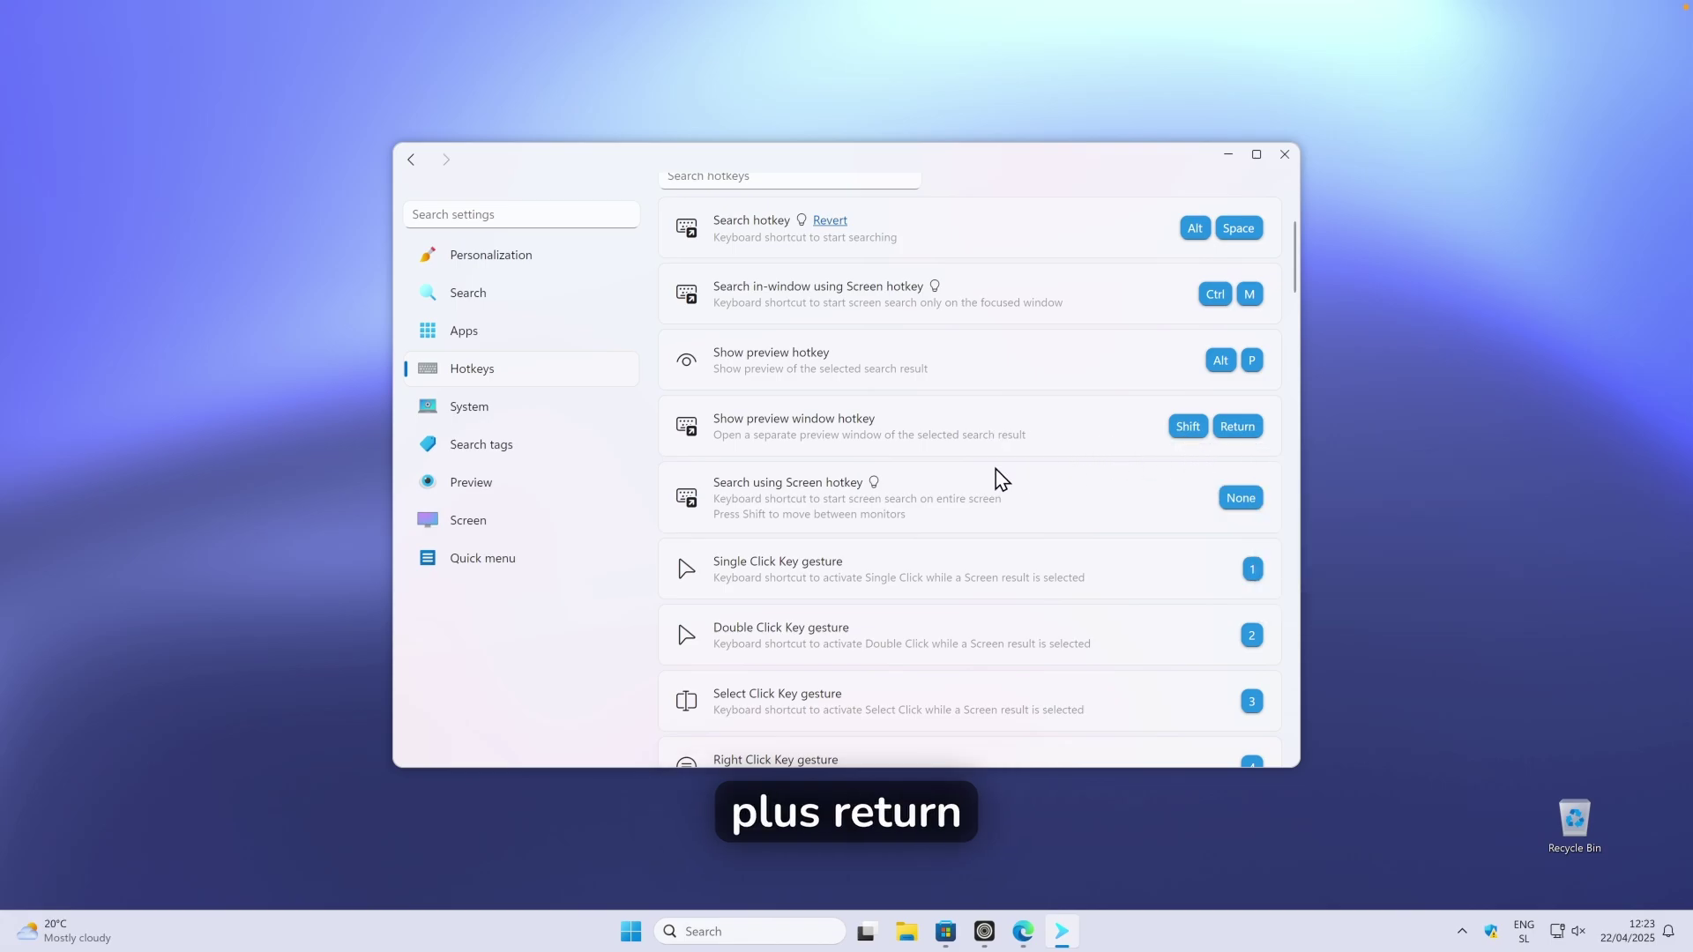
scroll(1001, 480, down, 12)
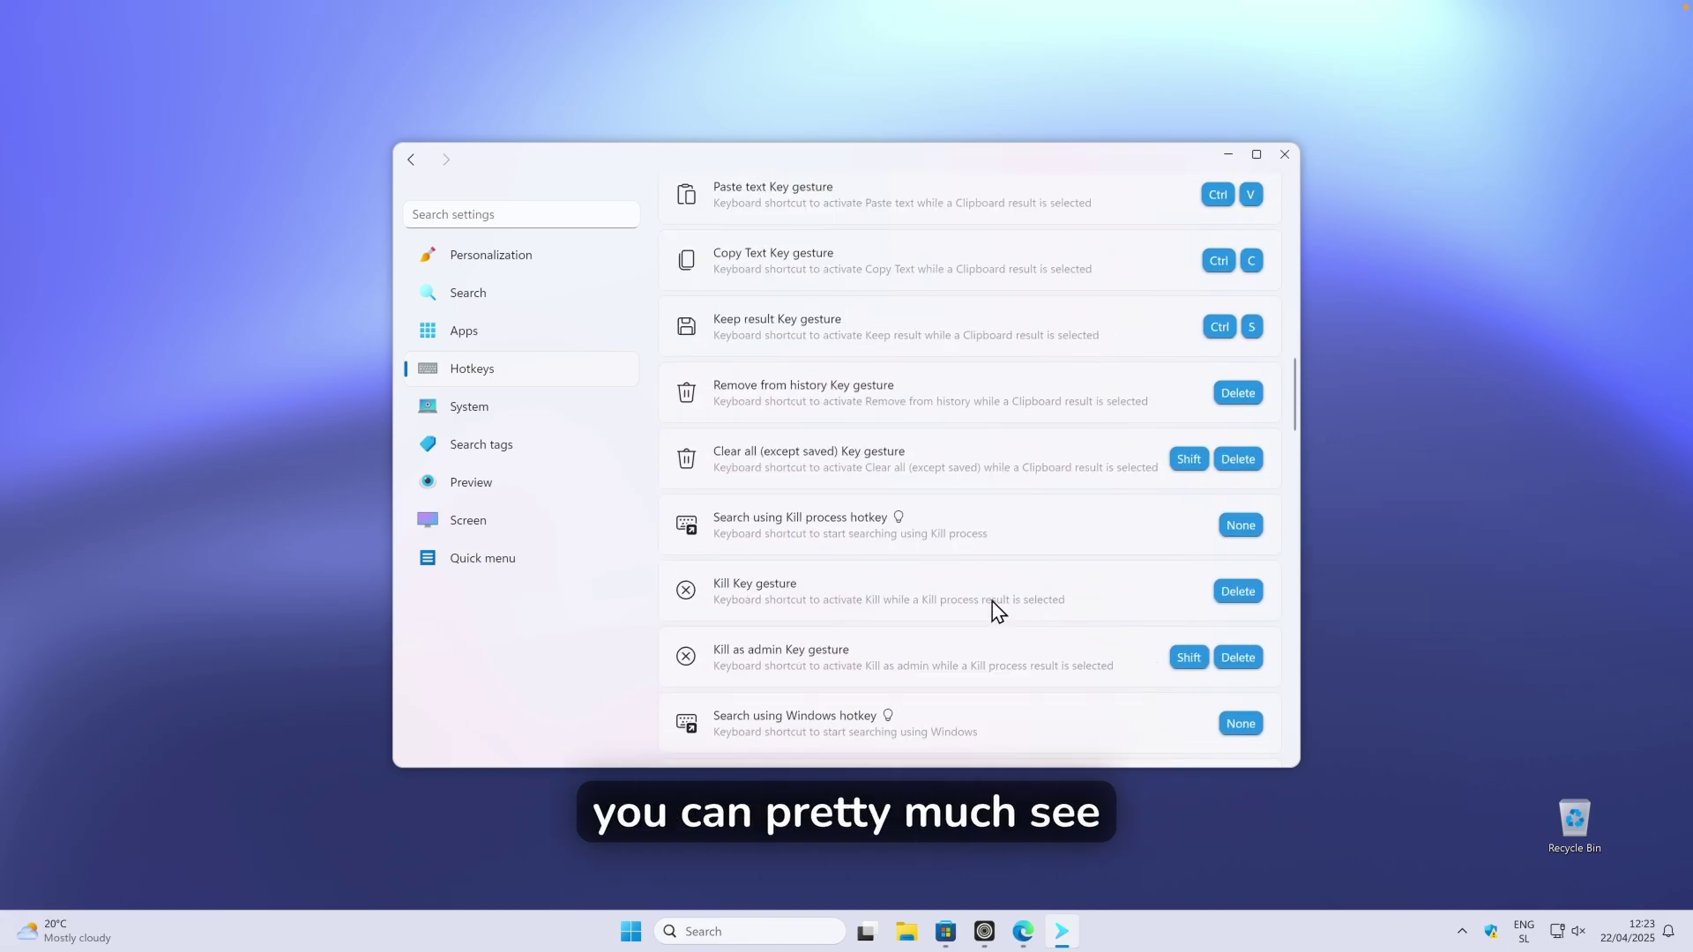
scroll(999, 608, down, 10)
scroll(1000, 609, down, 15)
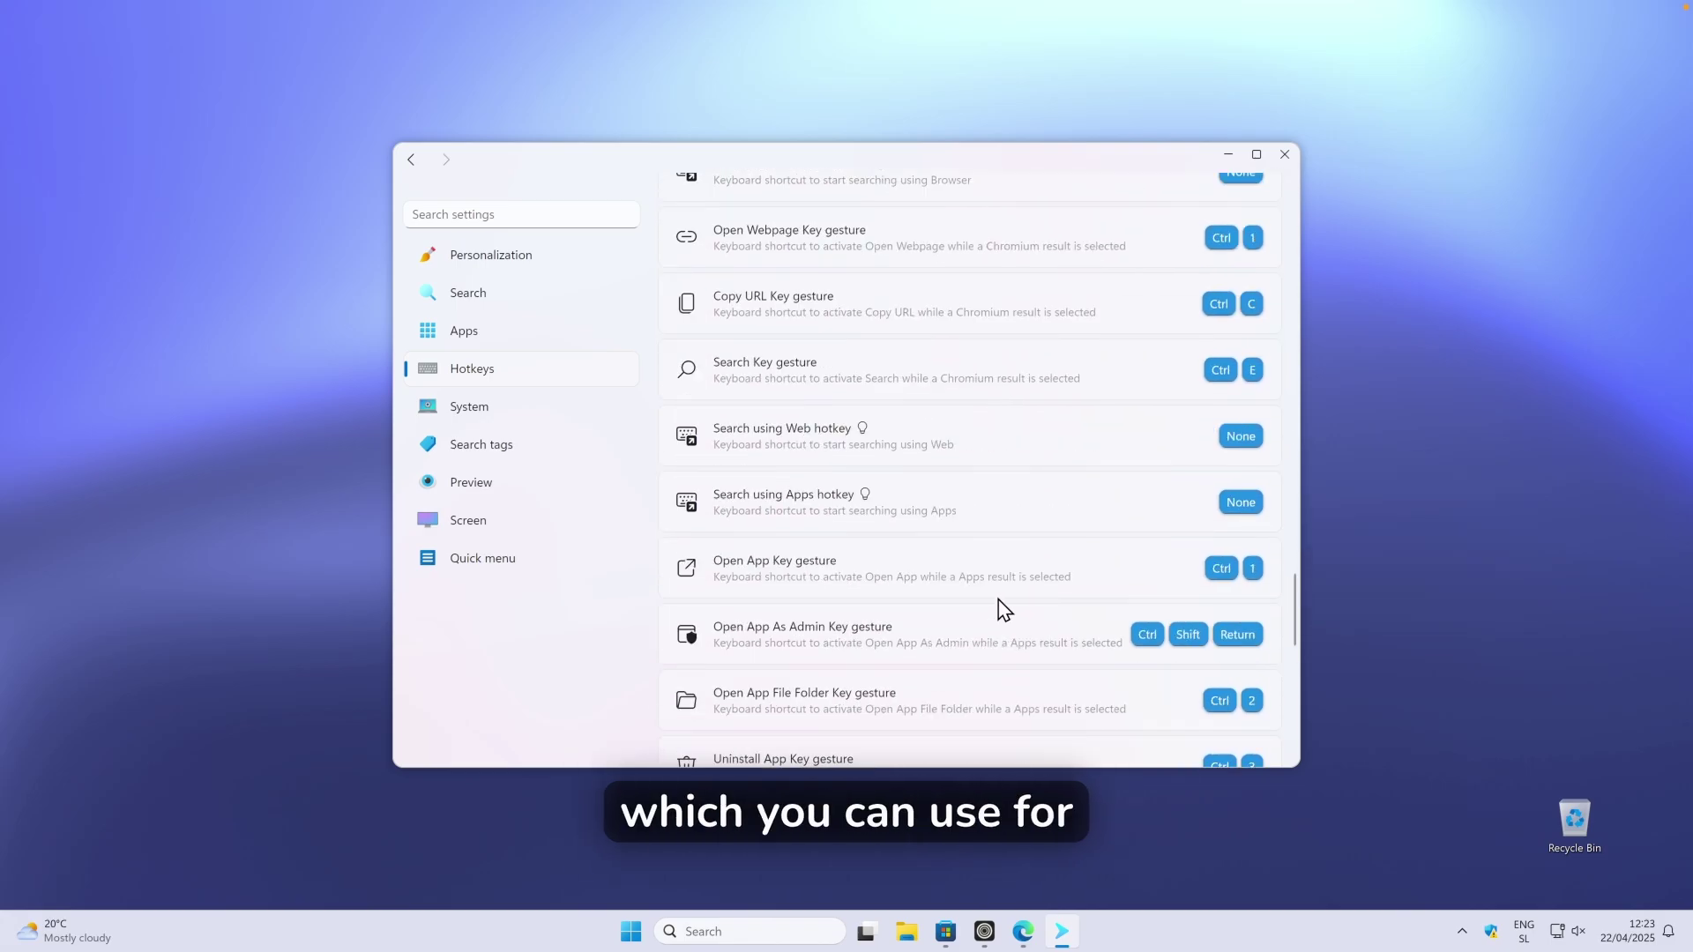
scroll(1011, 659, up, 5)
scroll(1005, 657, up, 15)
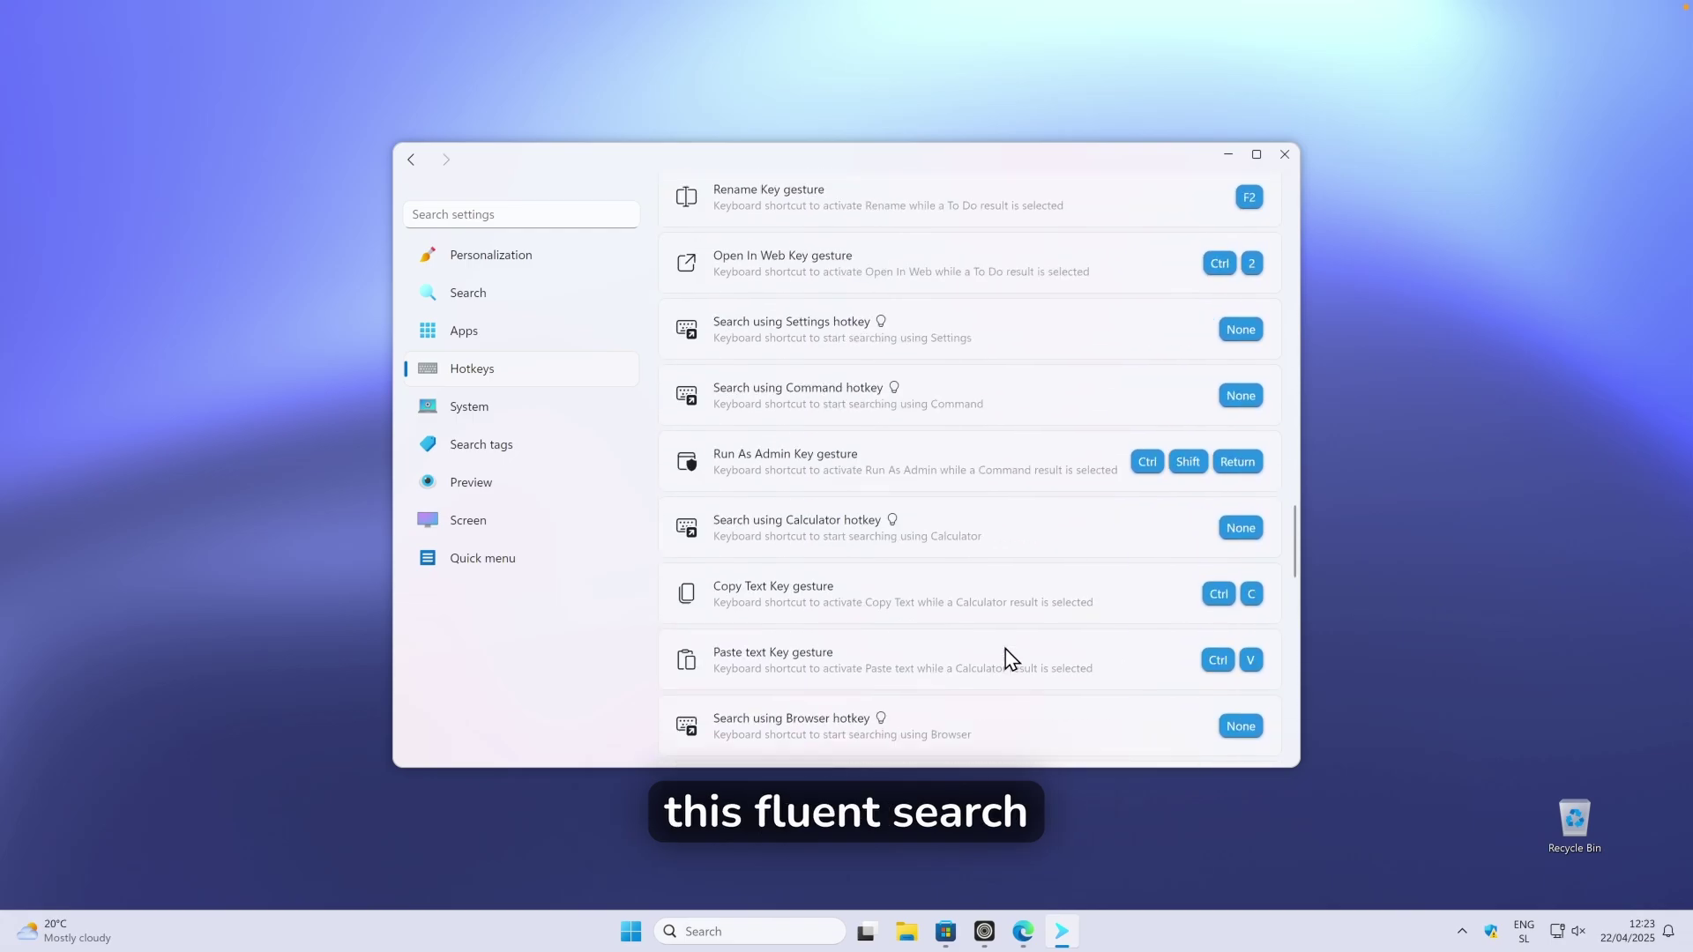
Open System › Startup, showing Start at startup on and Improved startup off.
click(527, 411)
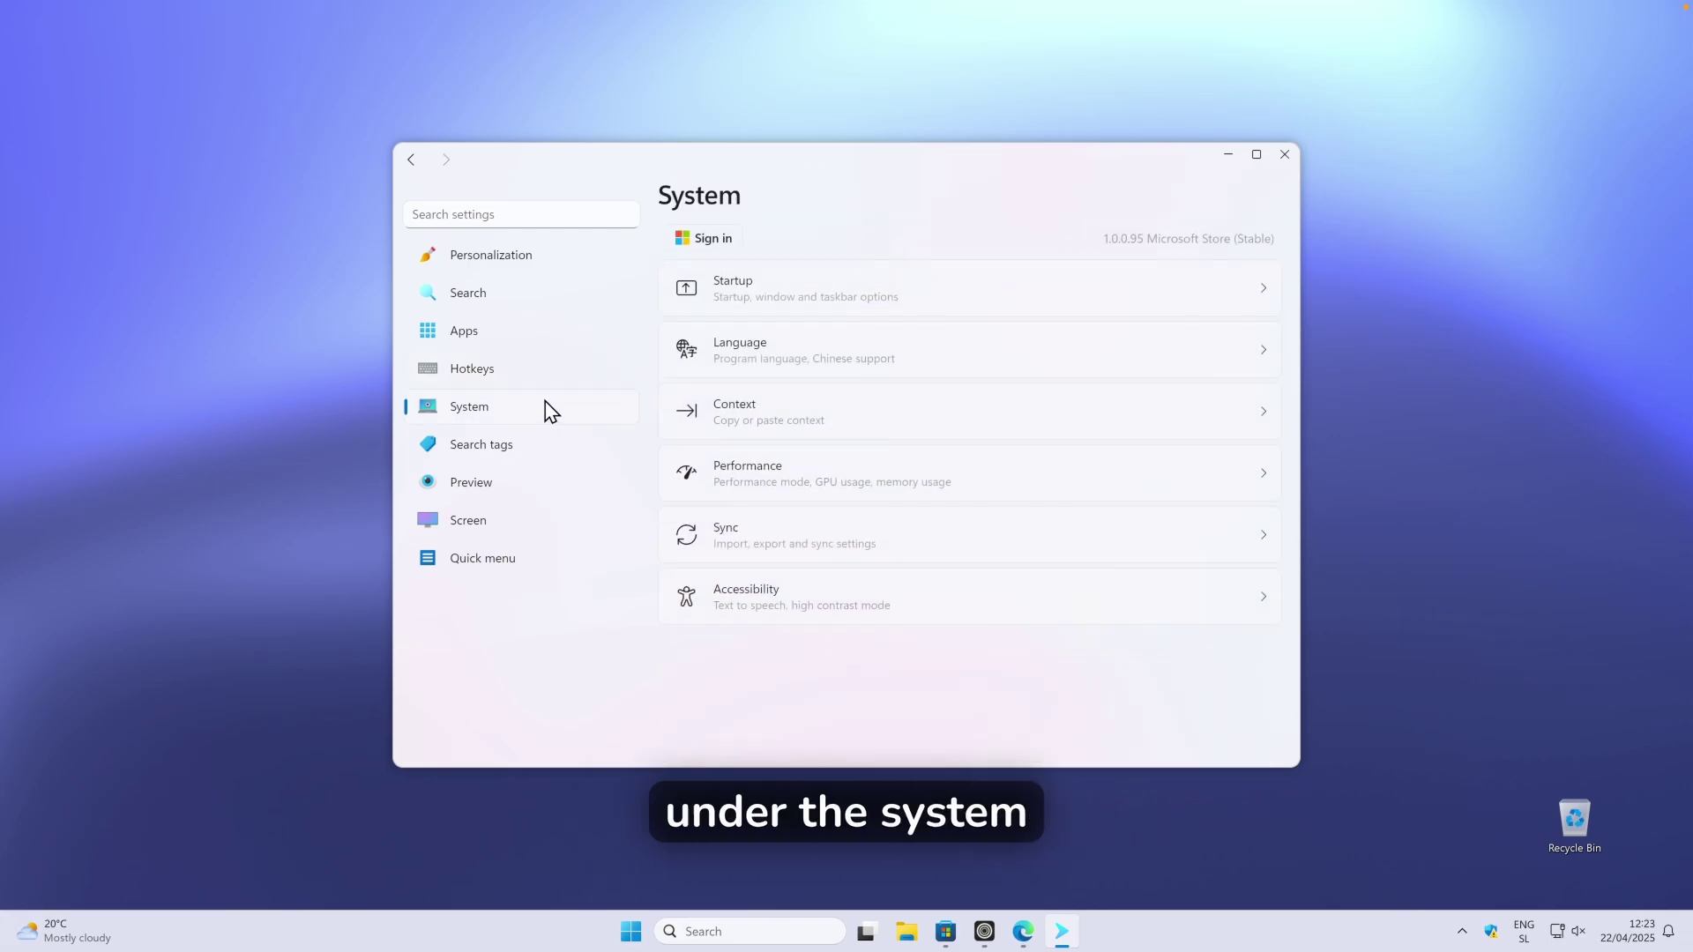
click(793, 306)
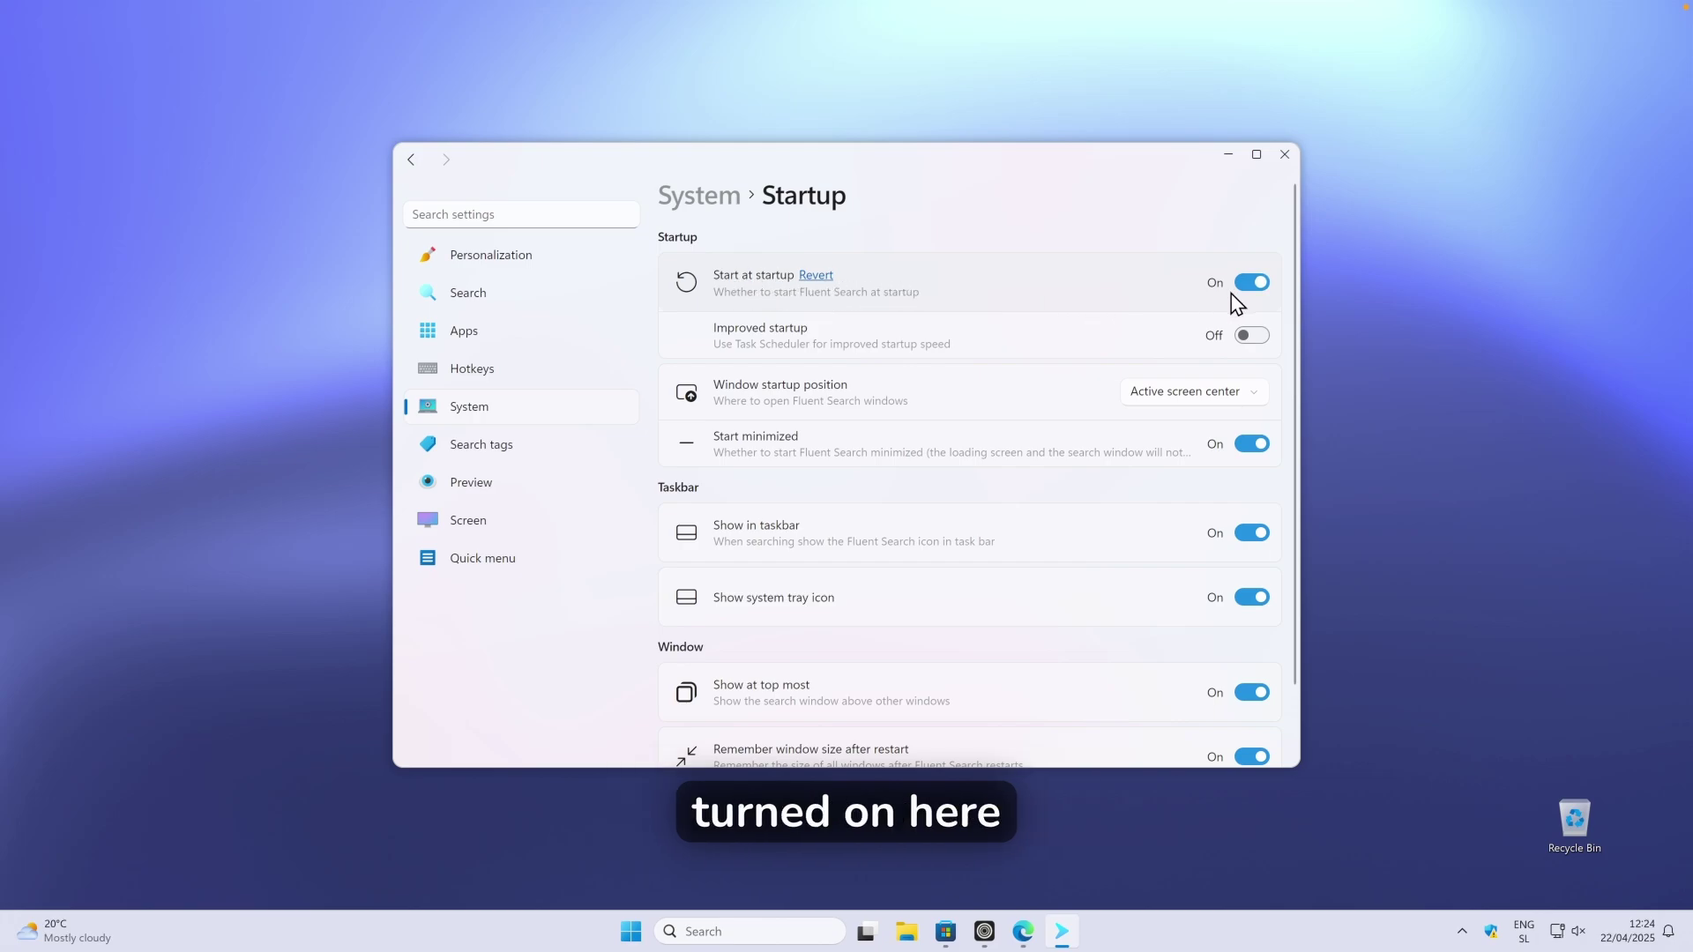
In Personalization › Window style, set search bar size to 70 and corner radius to 25.
click(564, 264)
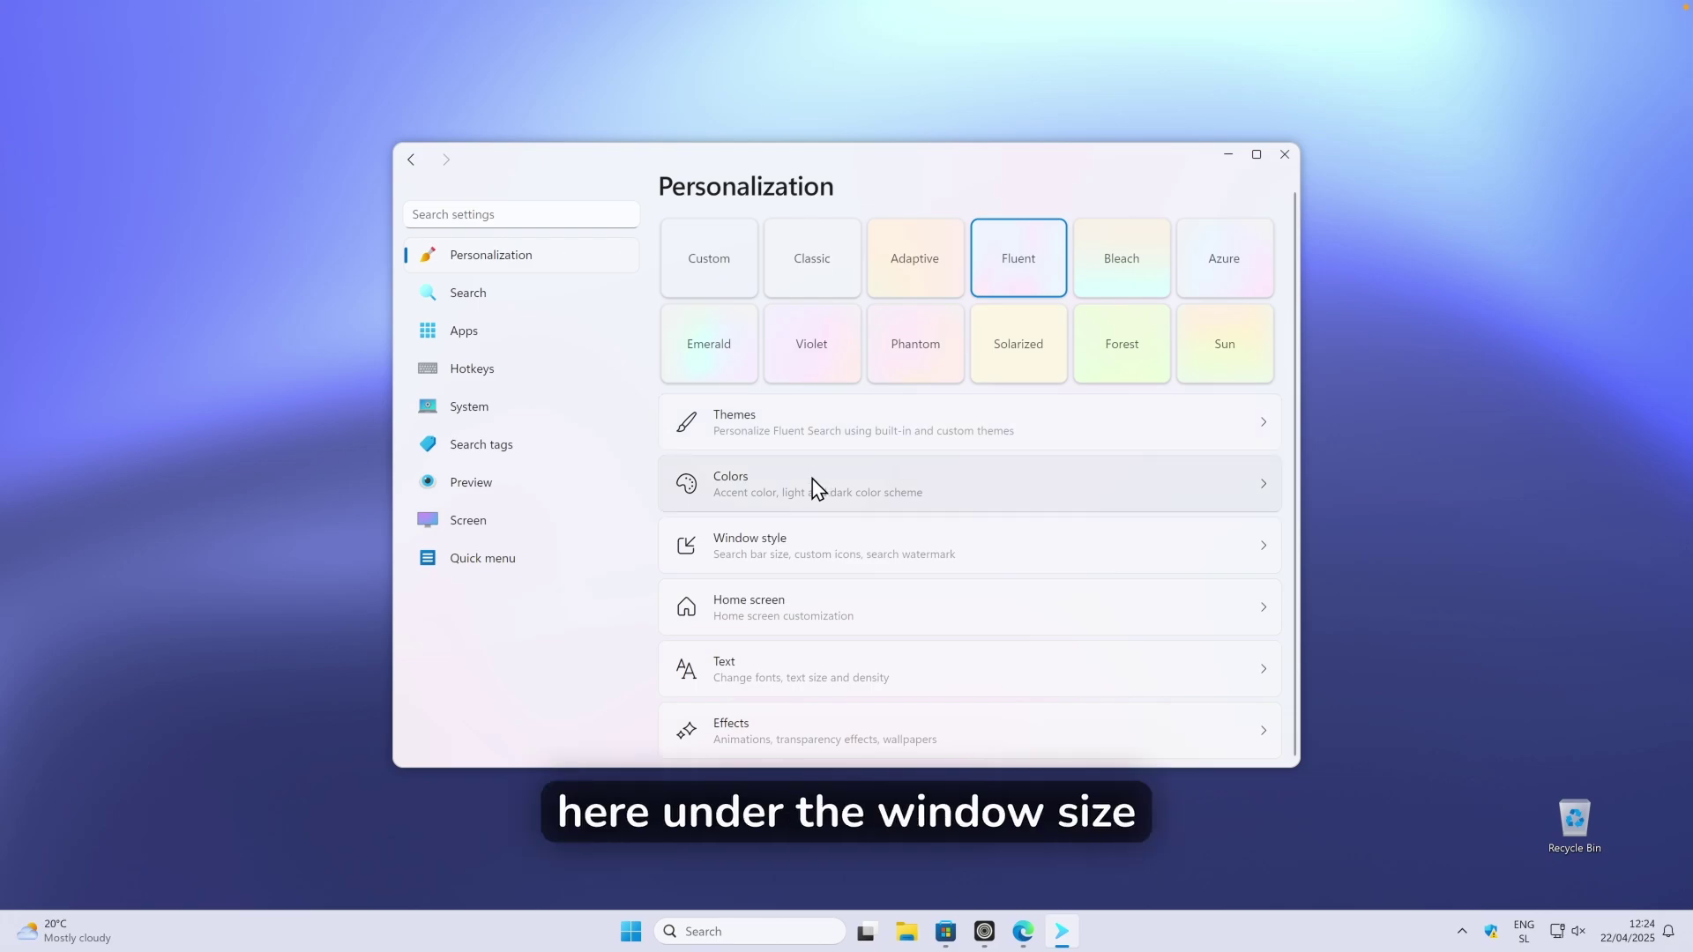
click(836, 551)
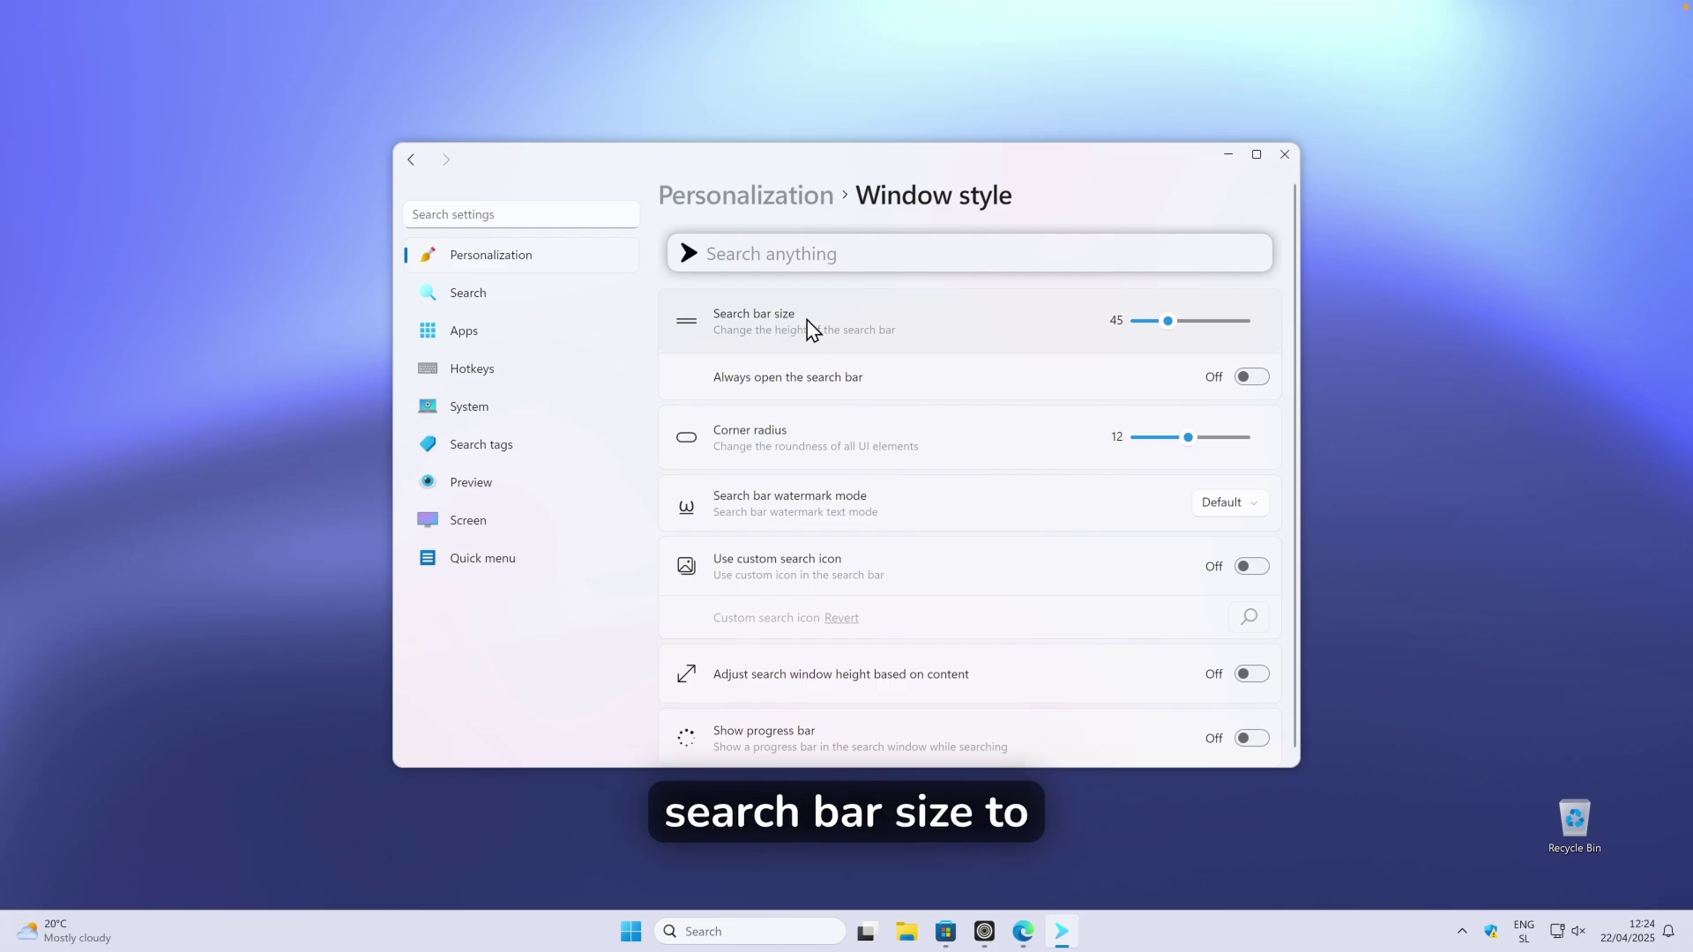
drag(1169, 322, 1281, 347)
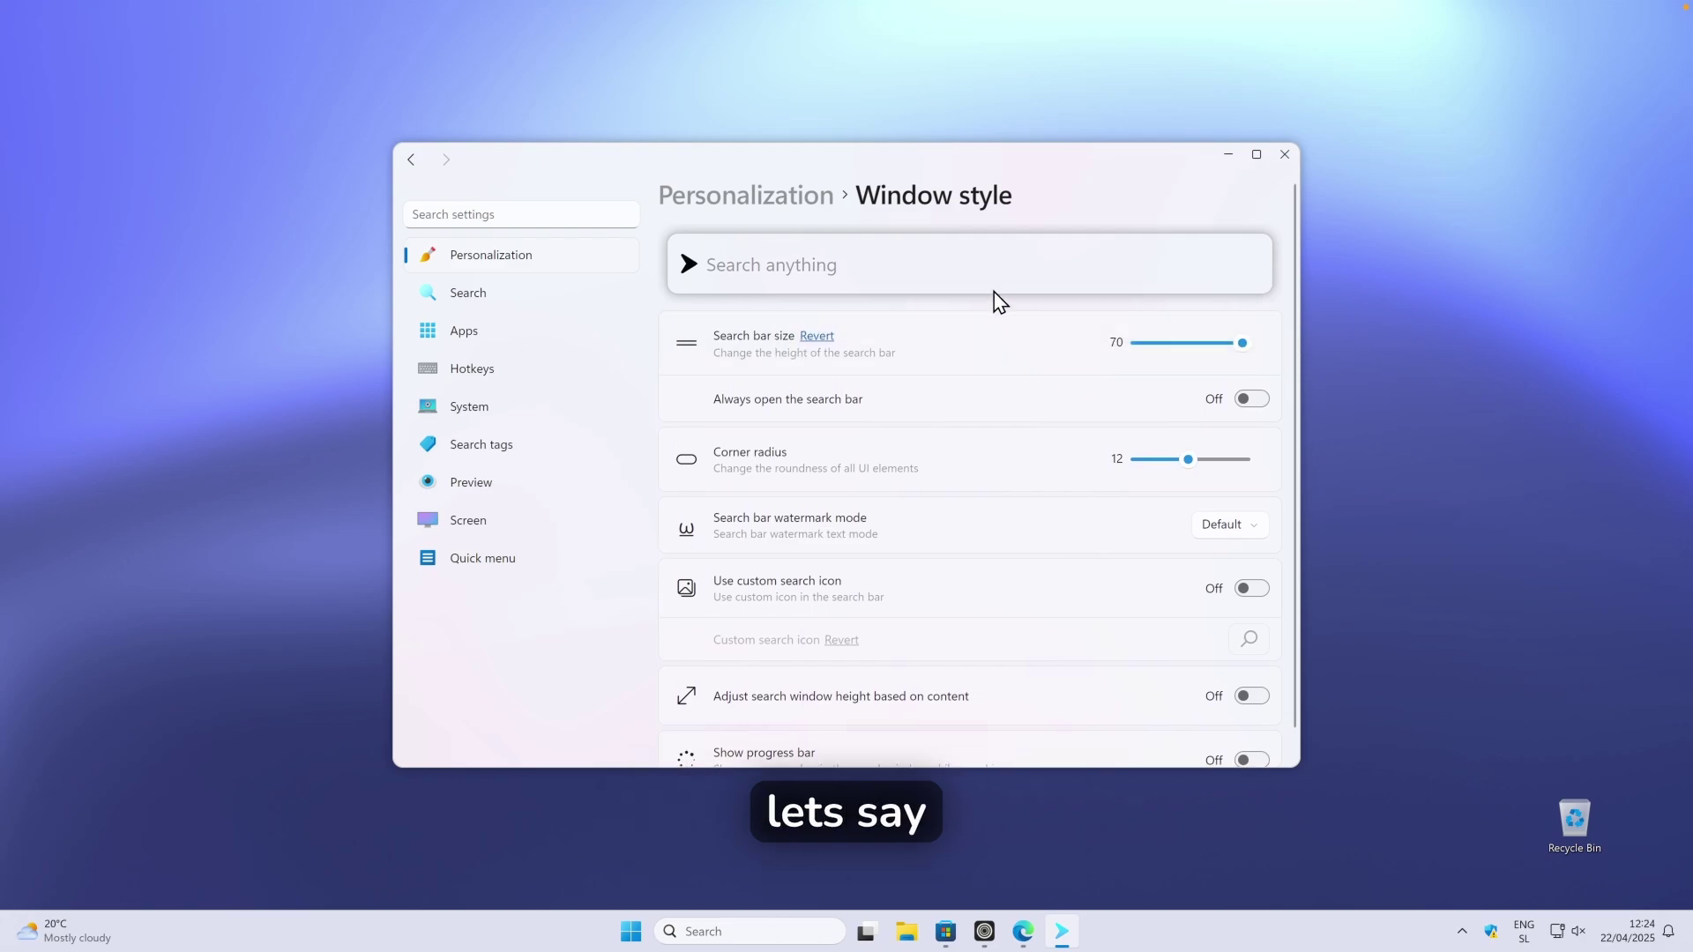
scroll(847, 353, down, 1)
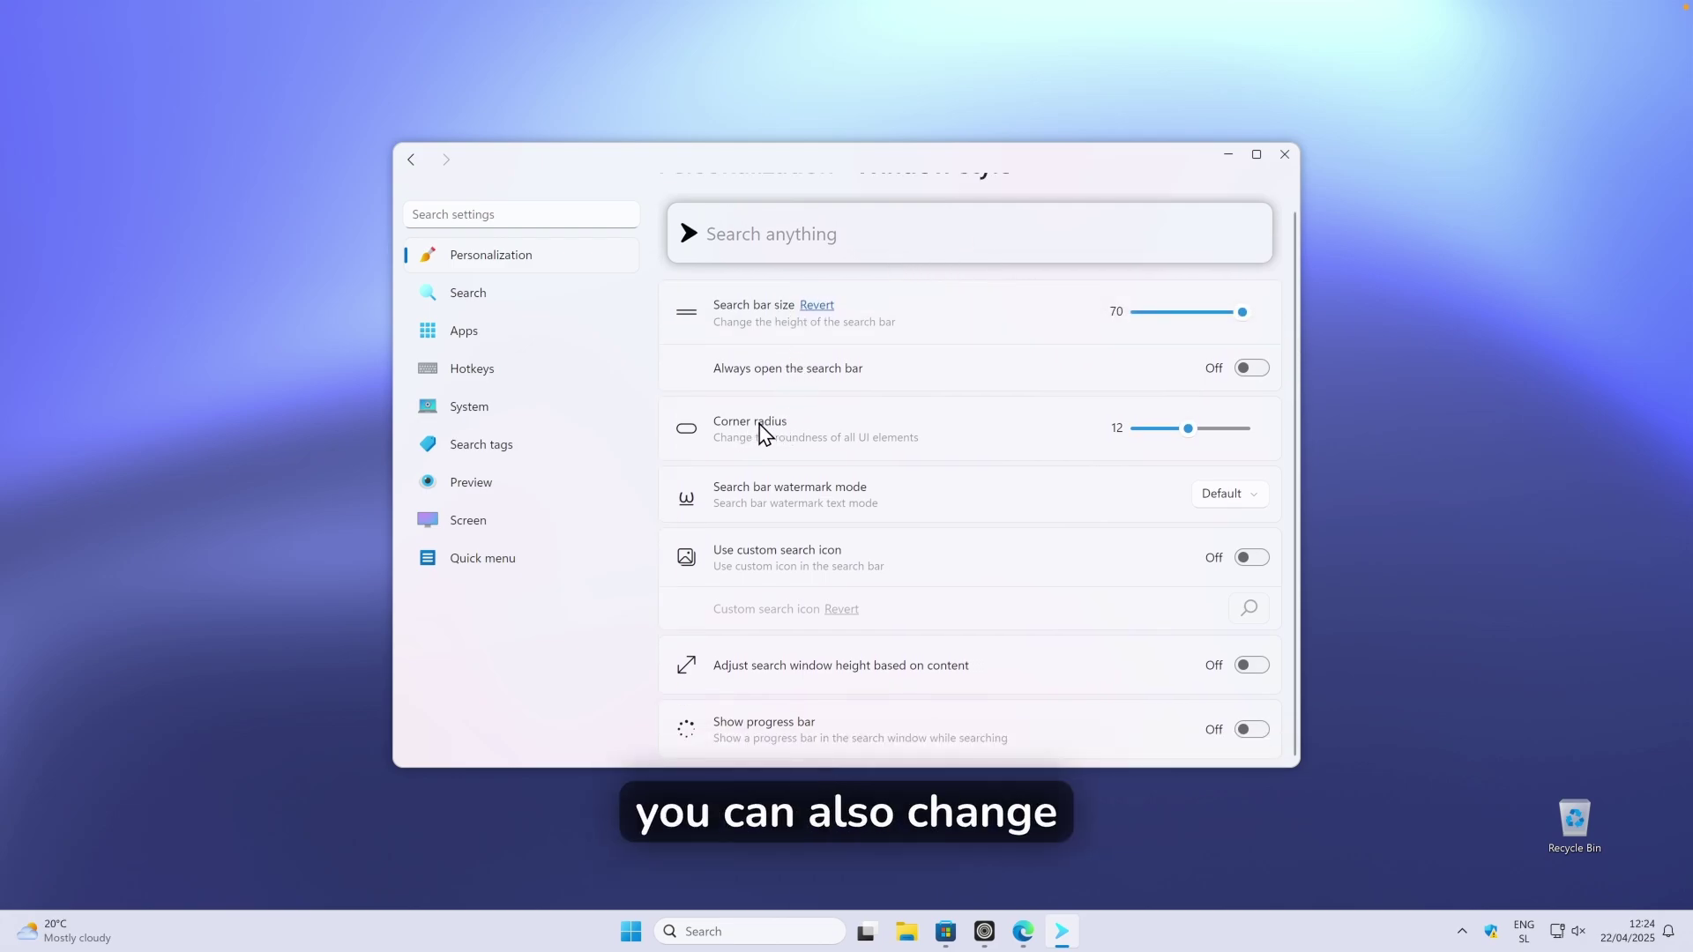
drag(1194, 431, 1337, 432)
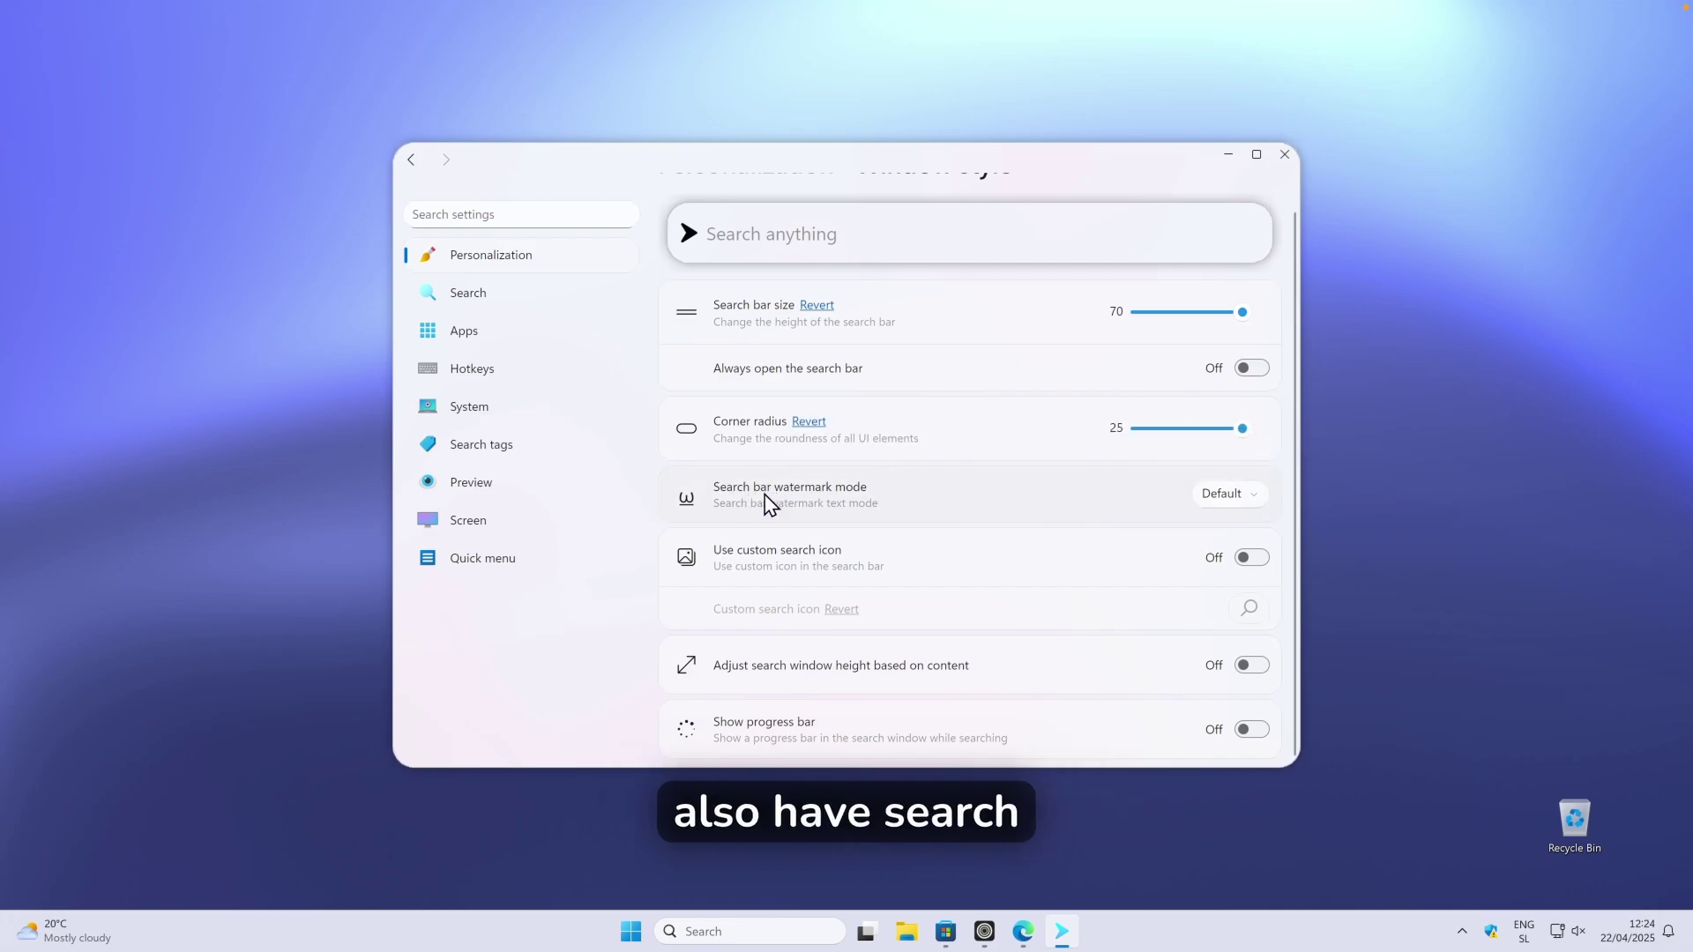
click(1232, 495)
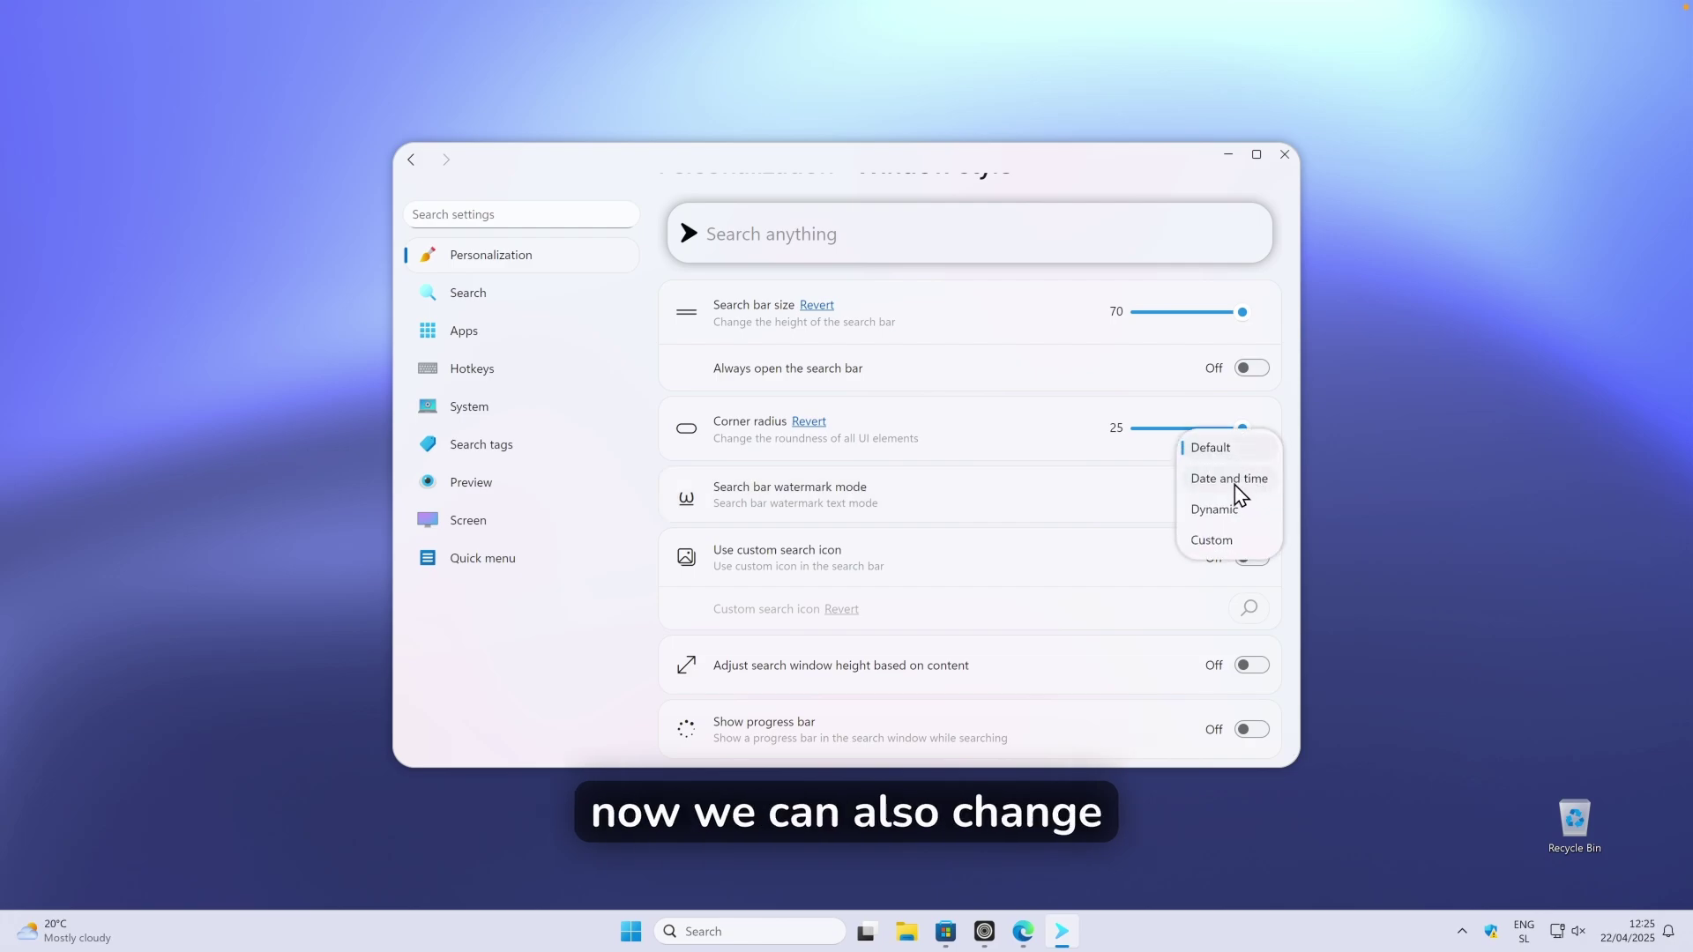
Try the Date and time watermark mode, then switch the search bar watermark to Dynamic.
click(1235, 495)
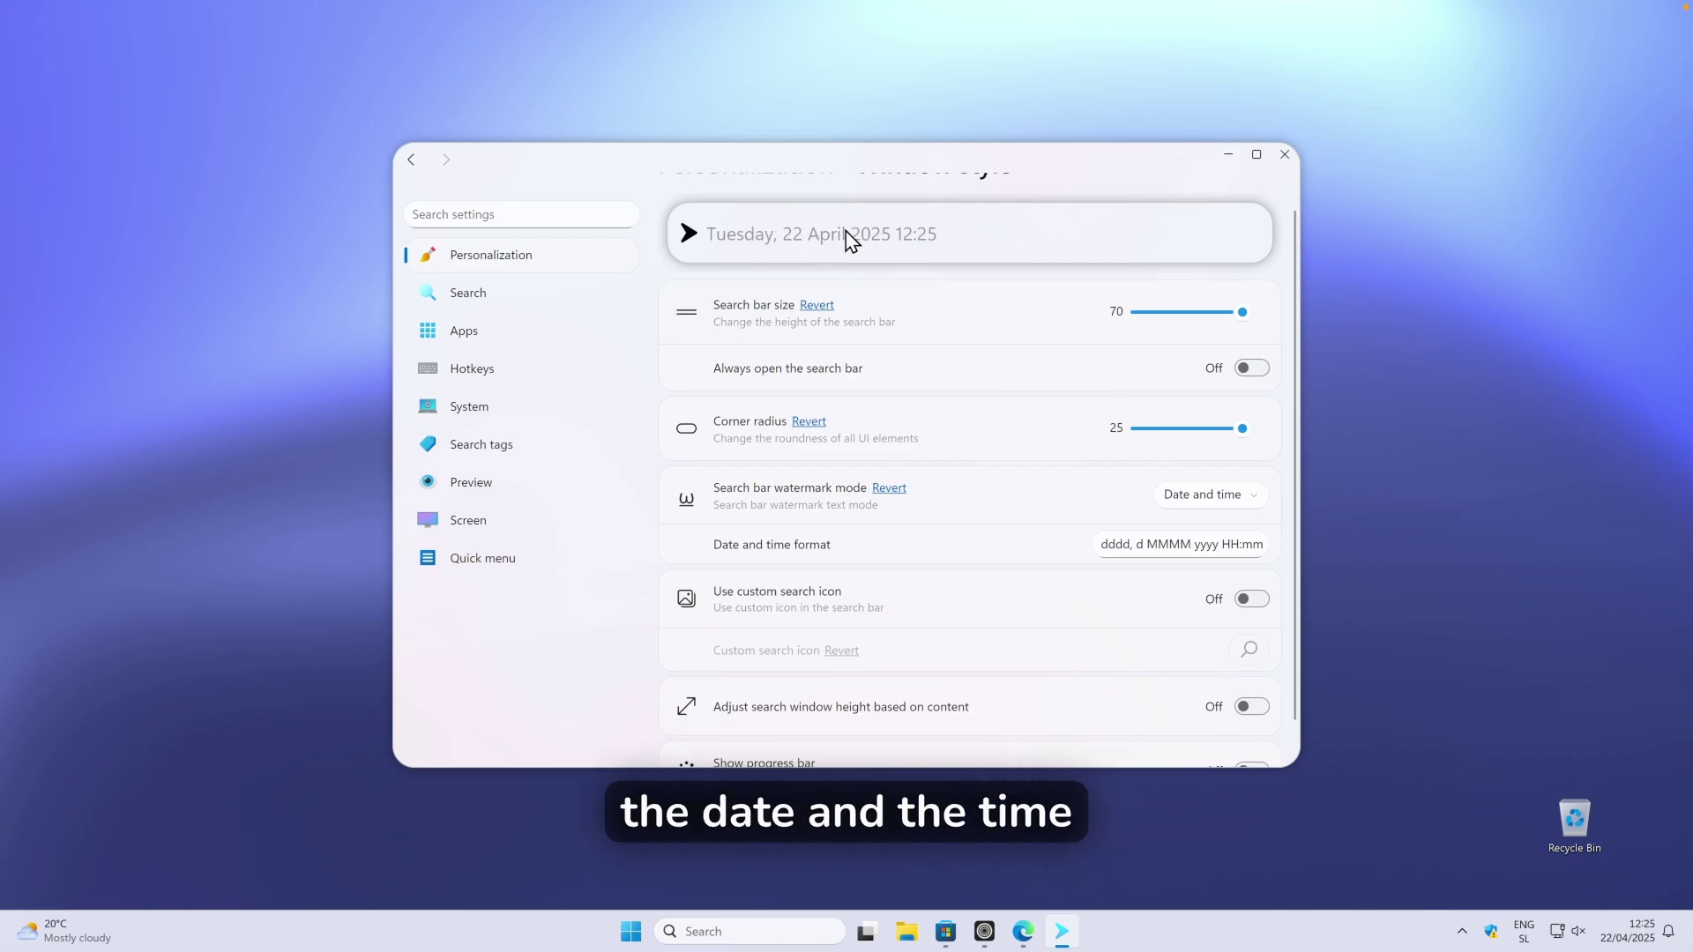
click(1210, 496)
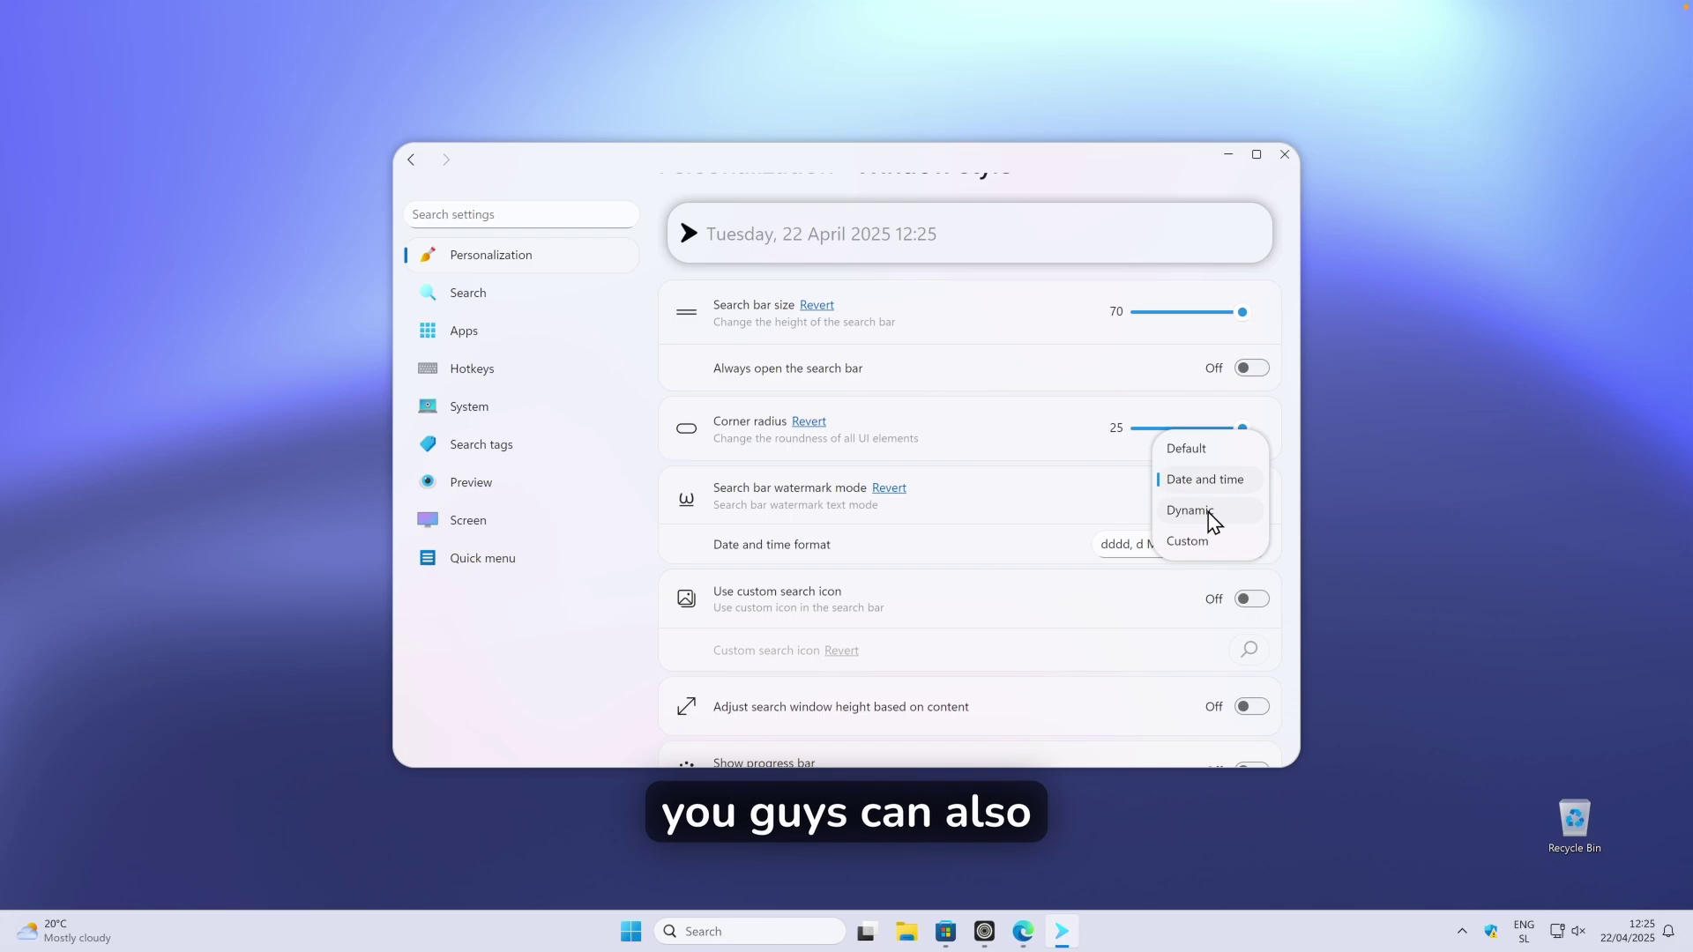
click(1208, 511)
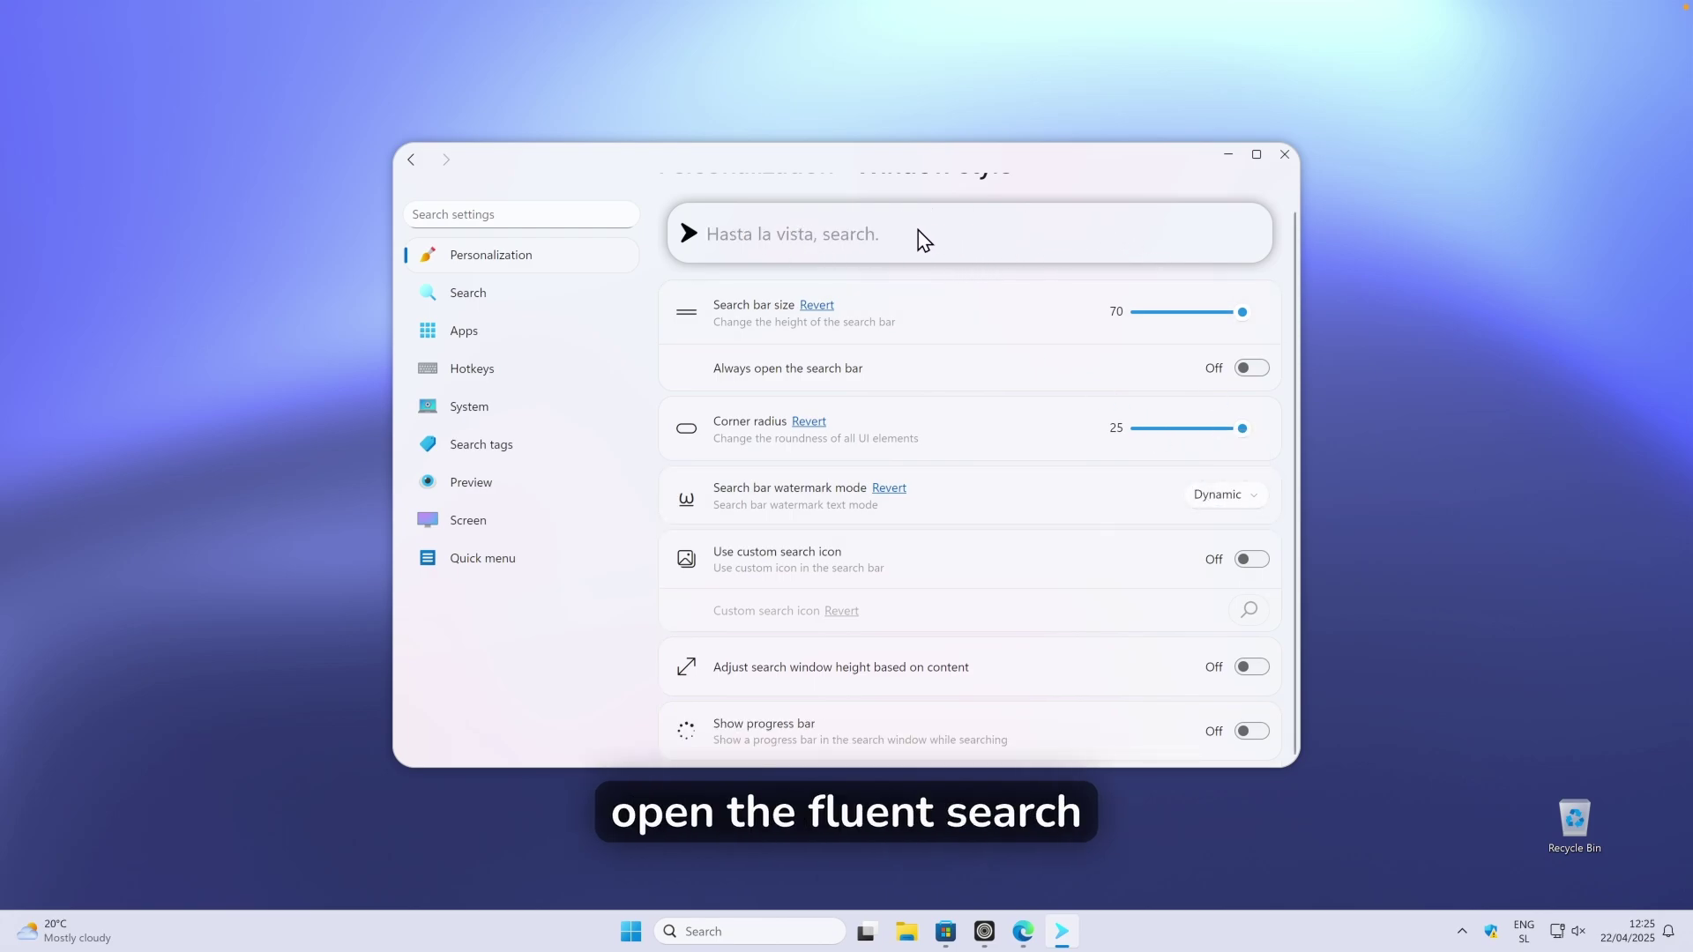
click(1239, 504)
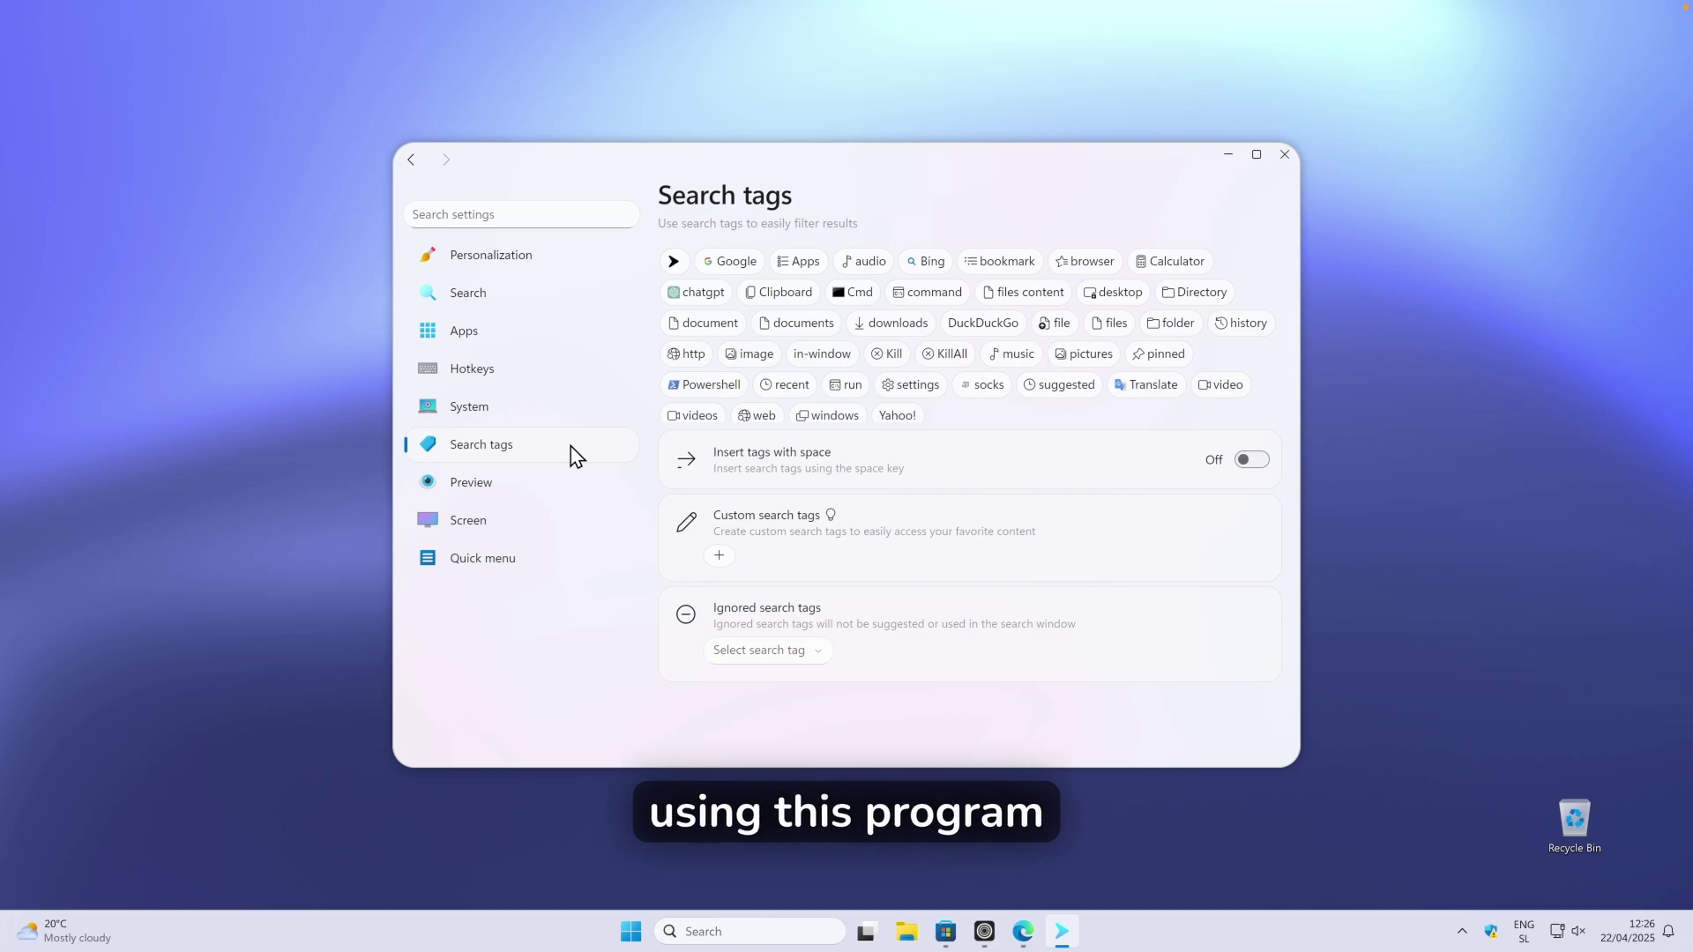
Hide settings, apply the Apps tag in the search bar and scroll through installed apps.
click(1228, 156)
key(ctrl+alt)
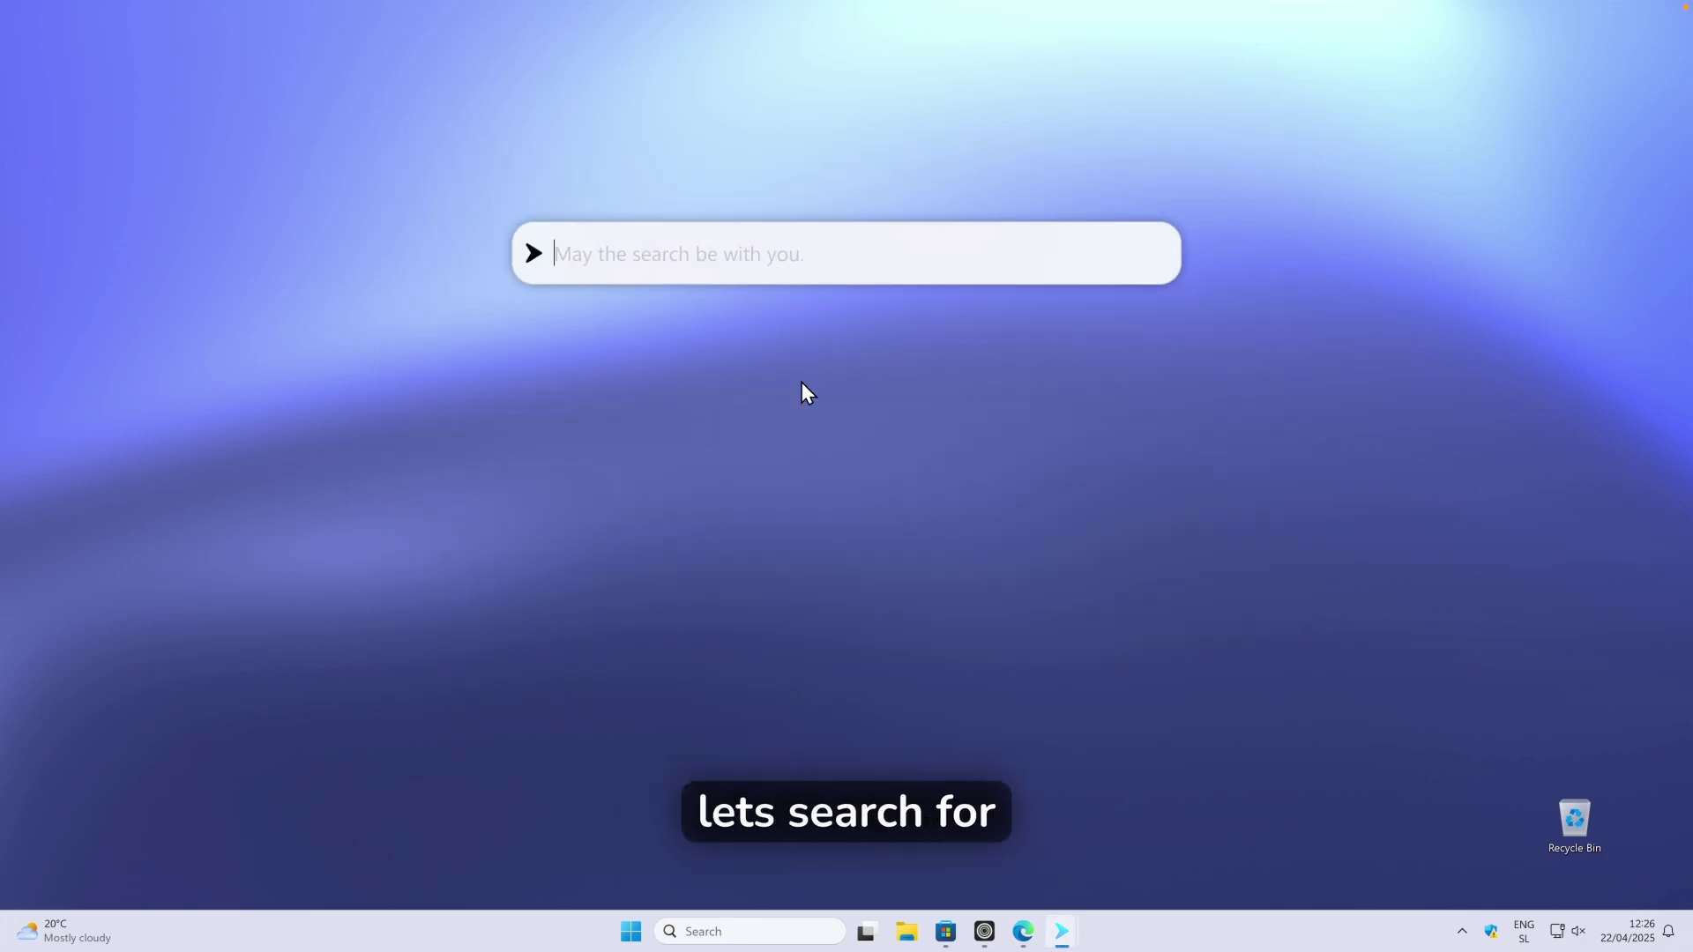
text(ap)
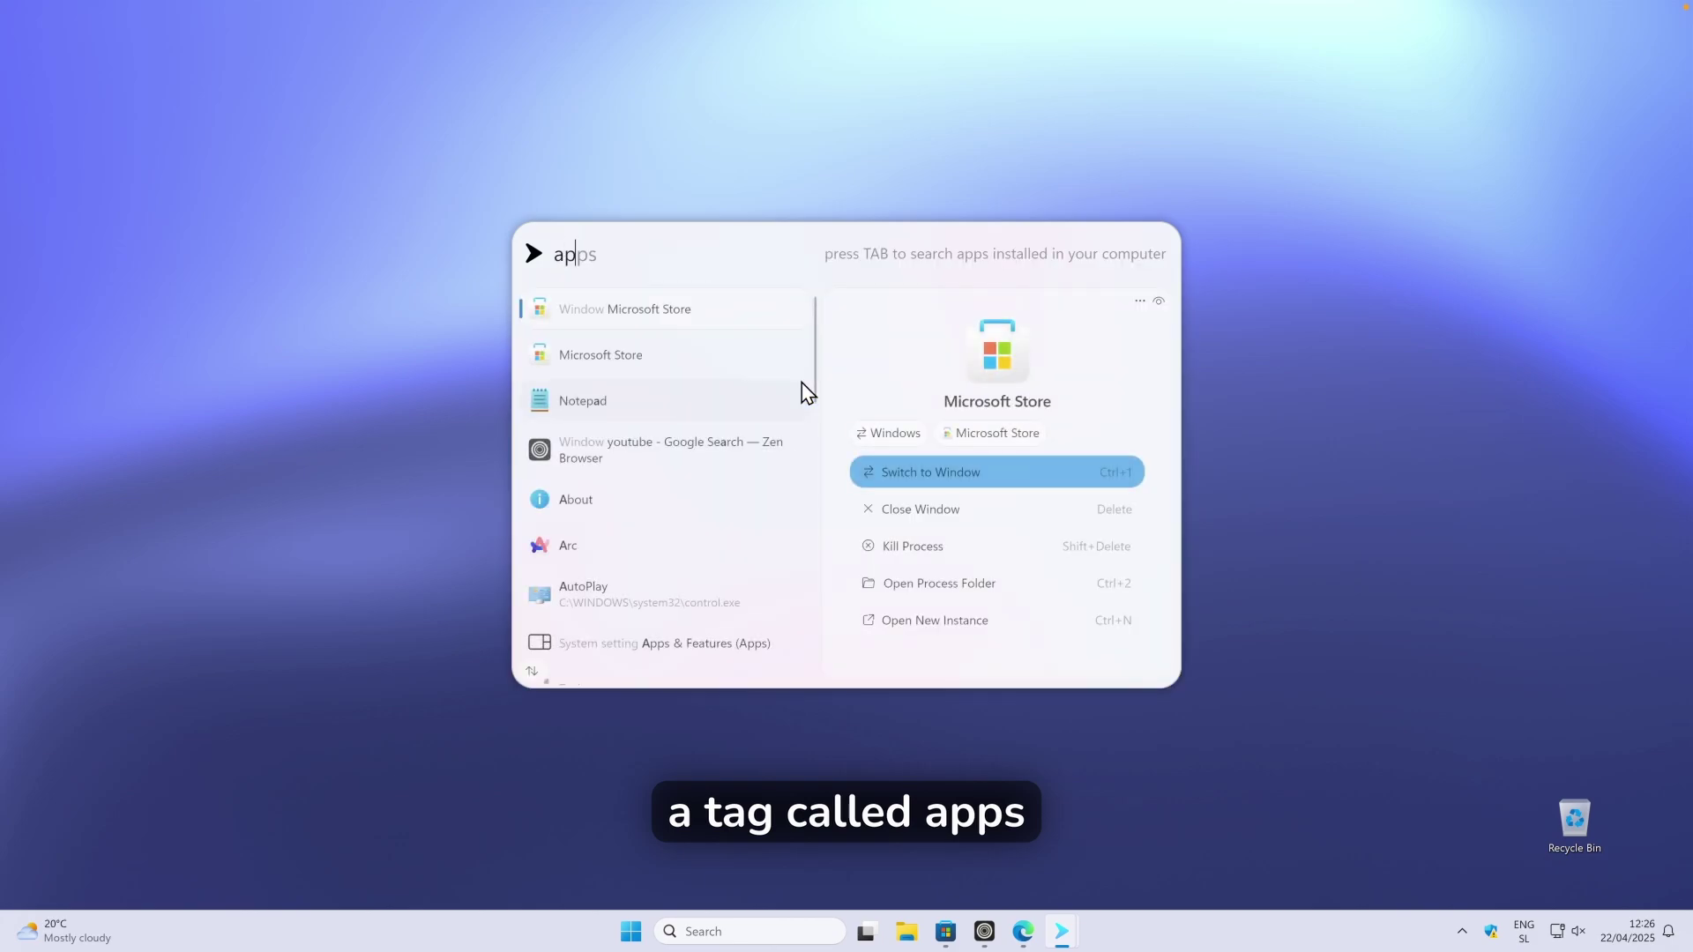
text(ps)
key(Tab)
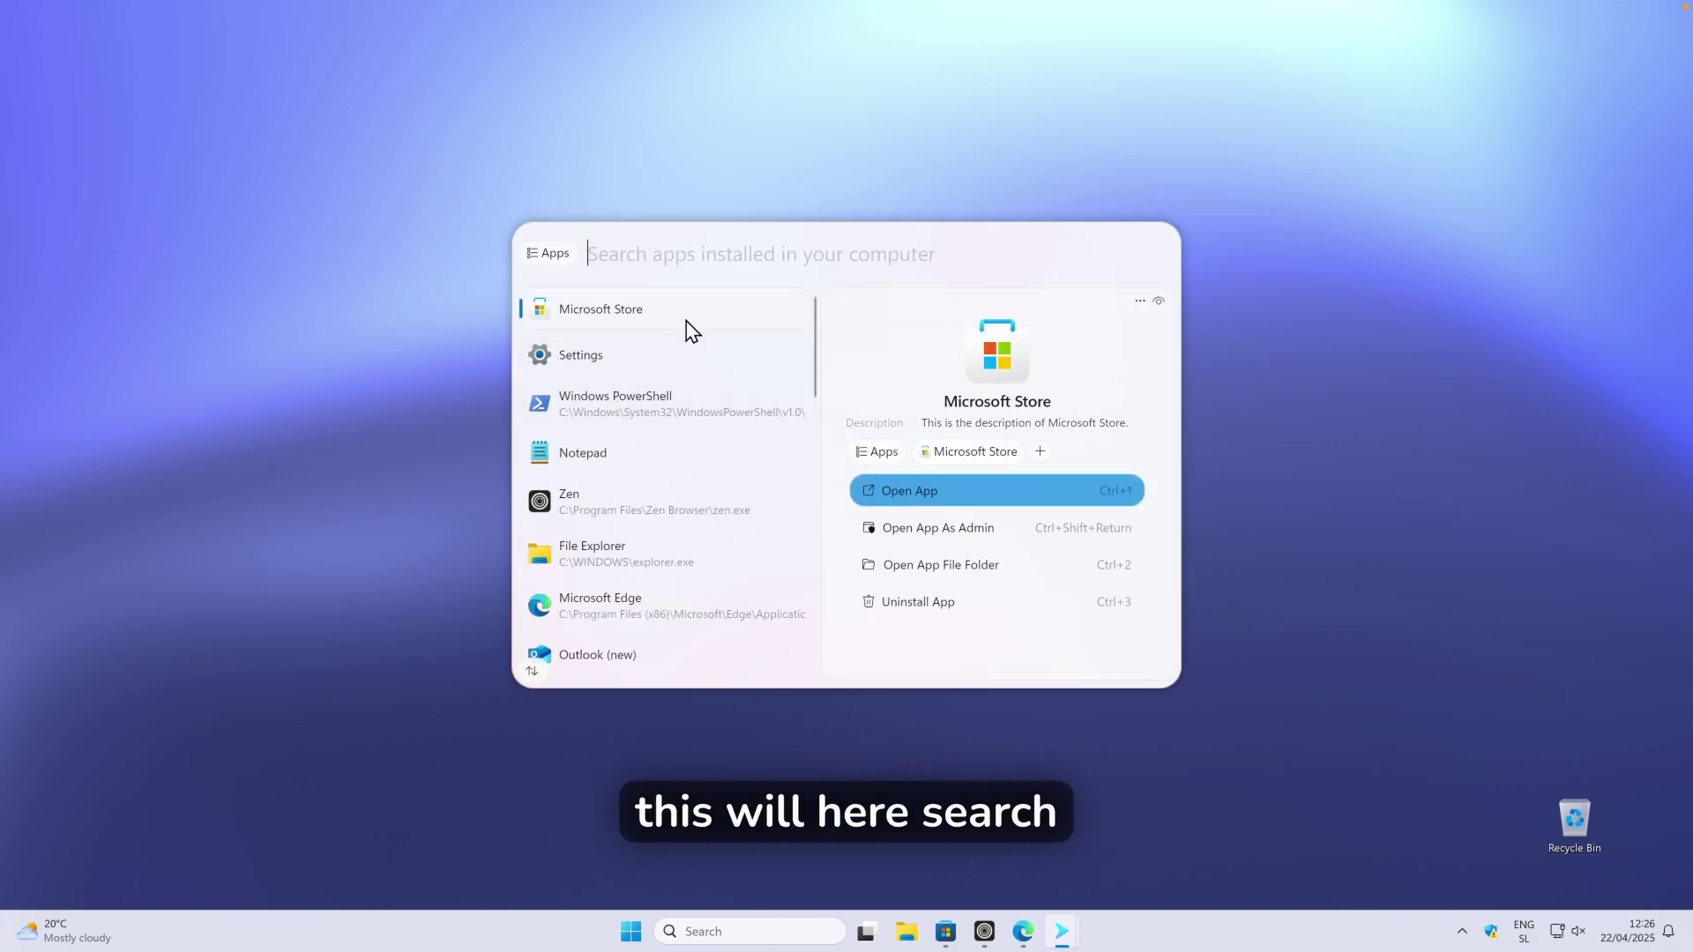
scroll(710, 410, down, 6)
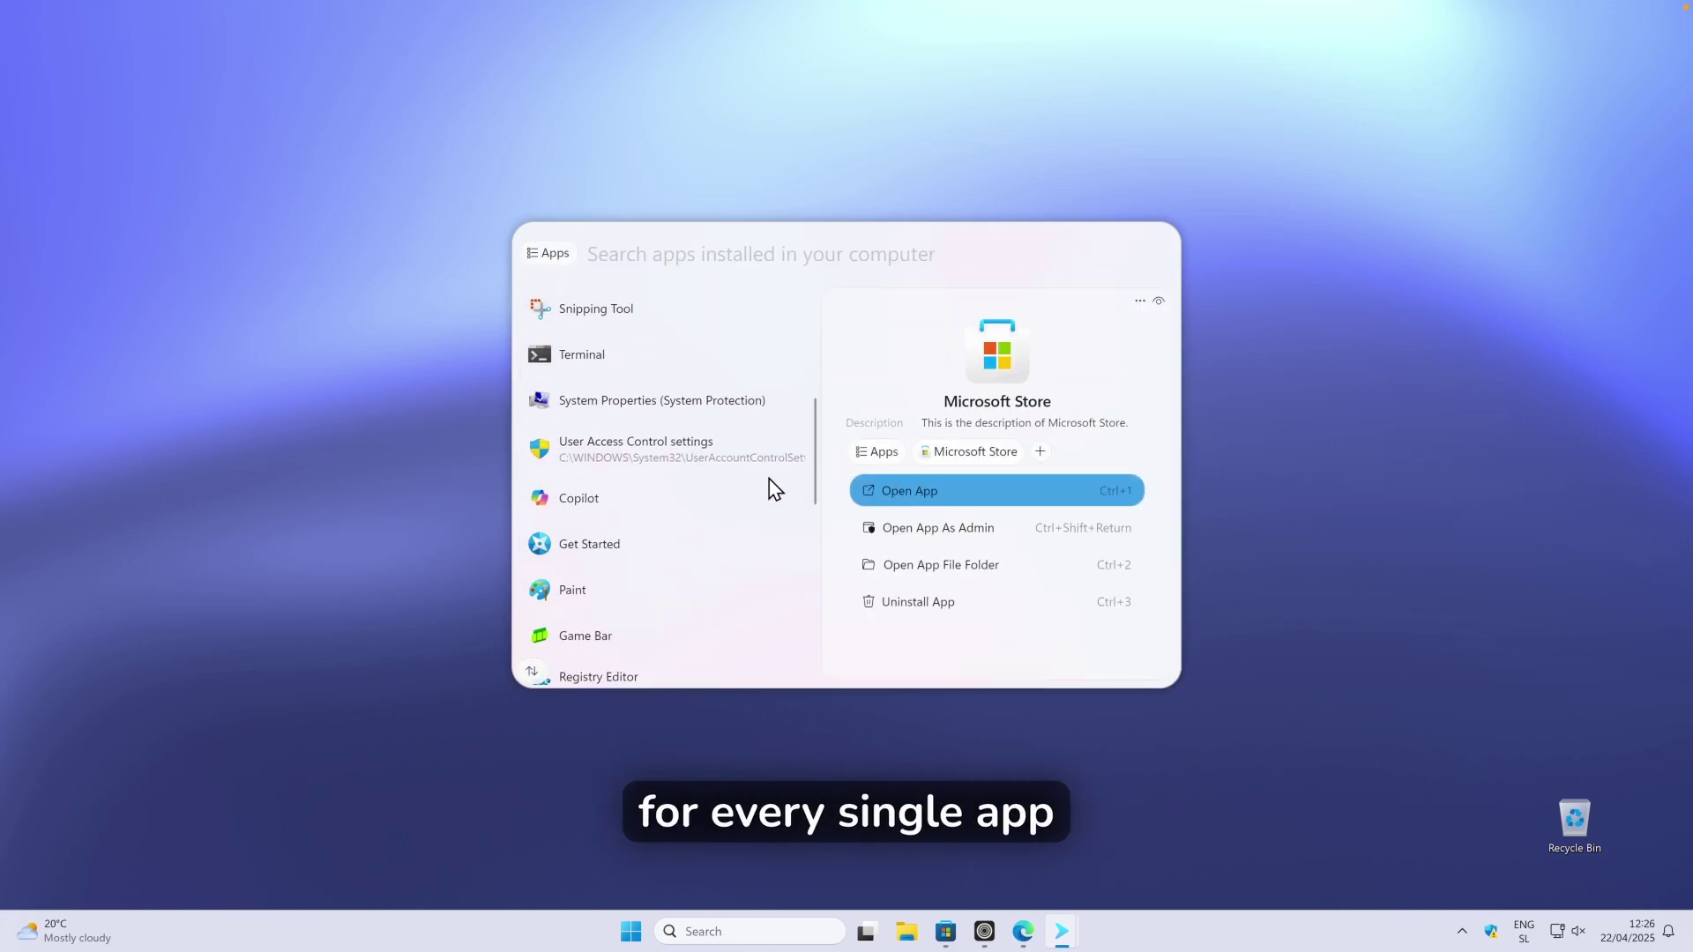
scroll(759, 502, down, 12)
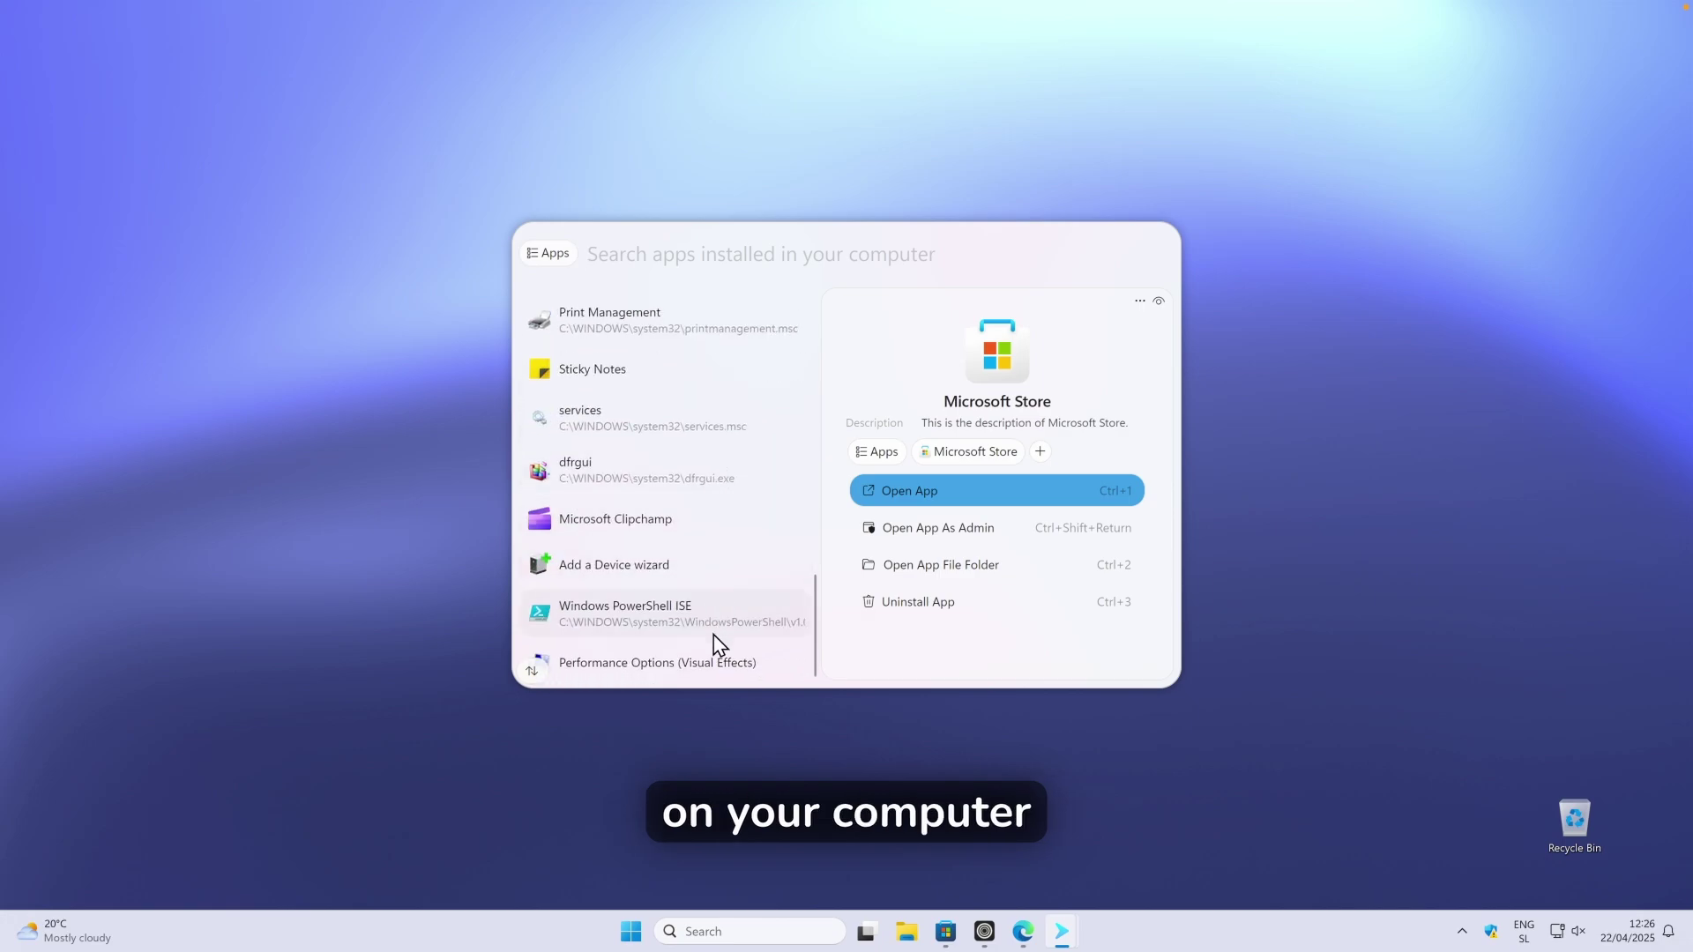
scroll(715, 643, up, 18)
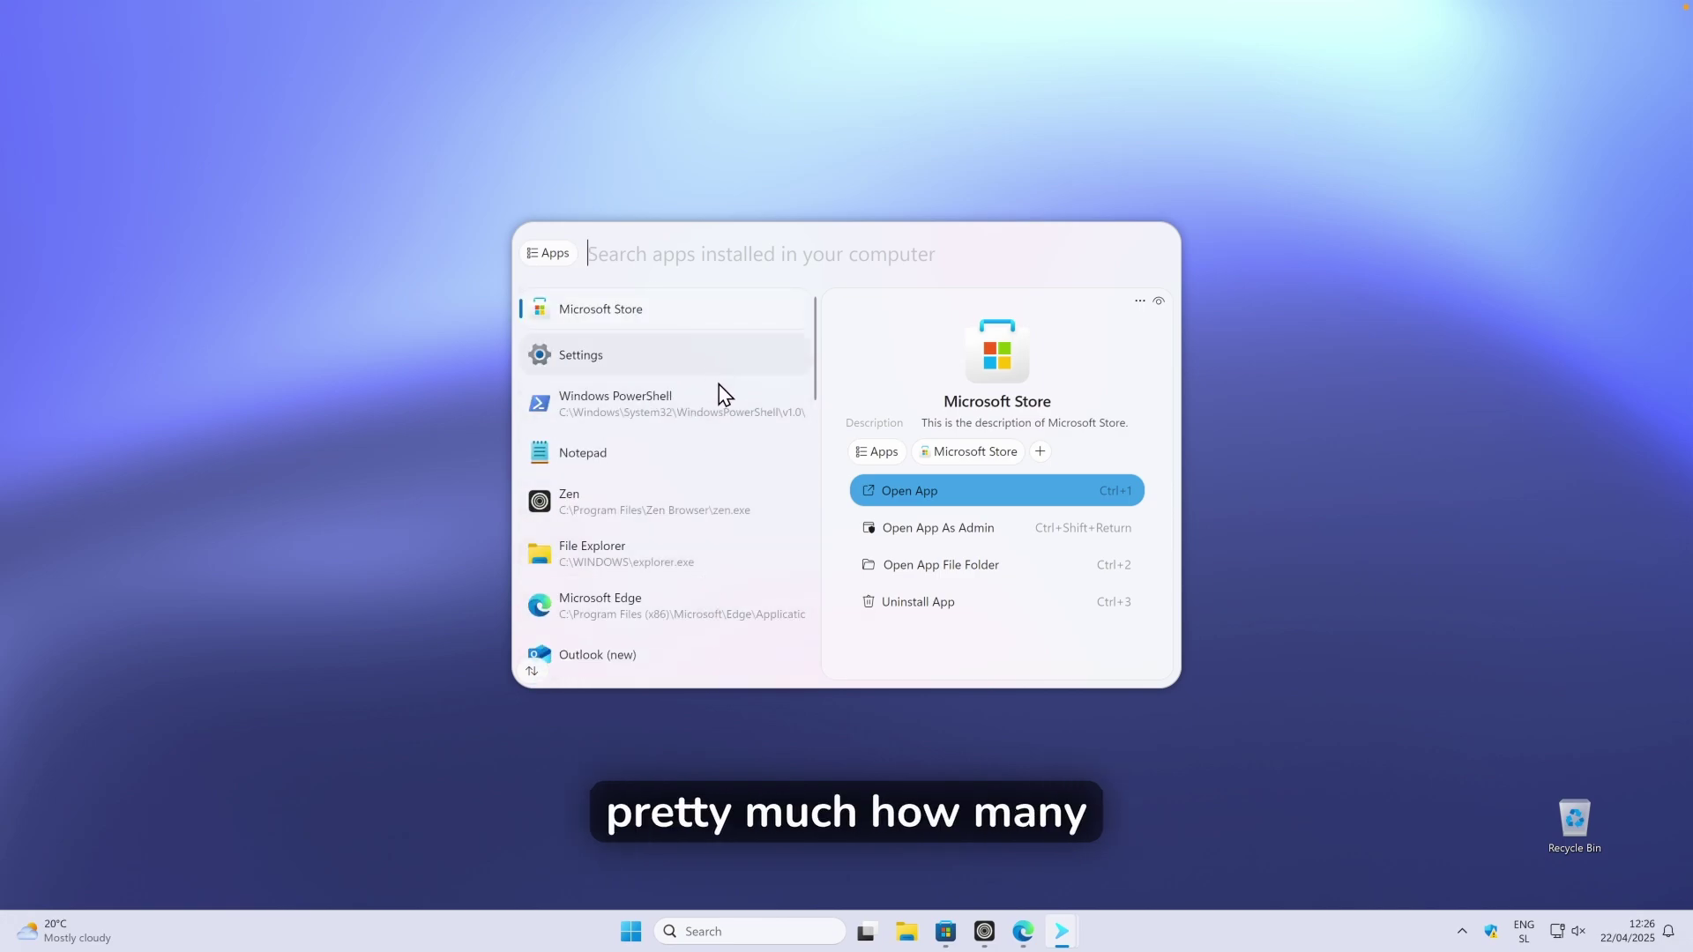
scroll(716, 608, down, 4)
scroll(711, 594, up, 1)
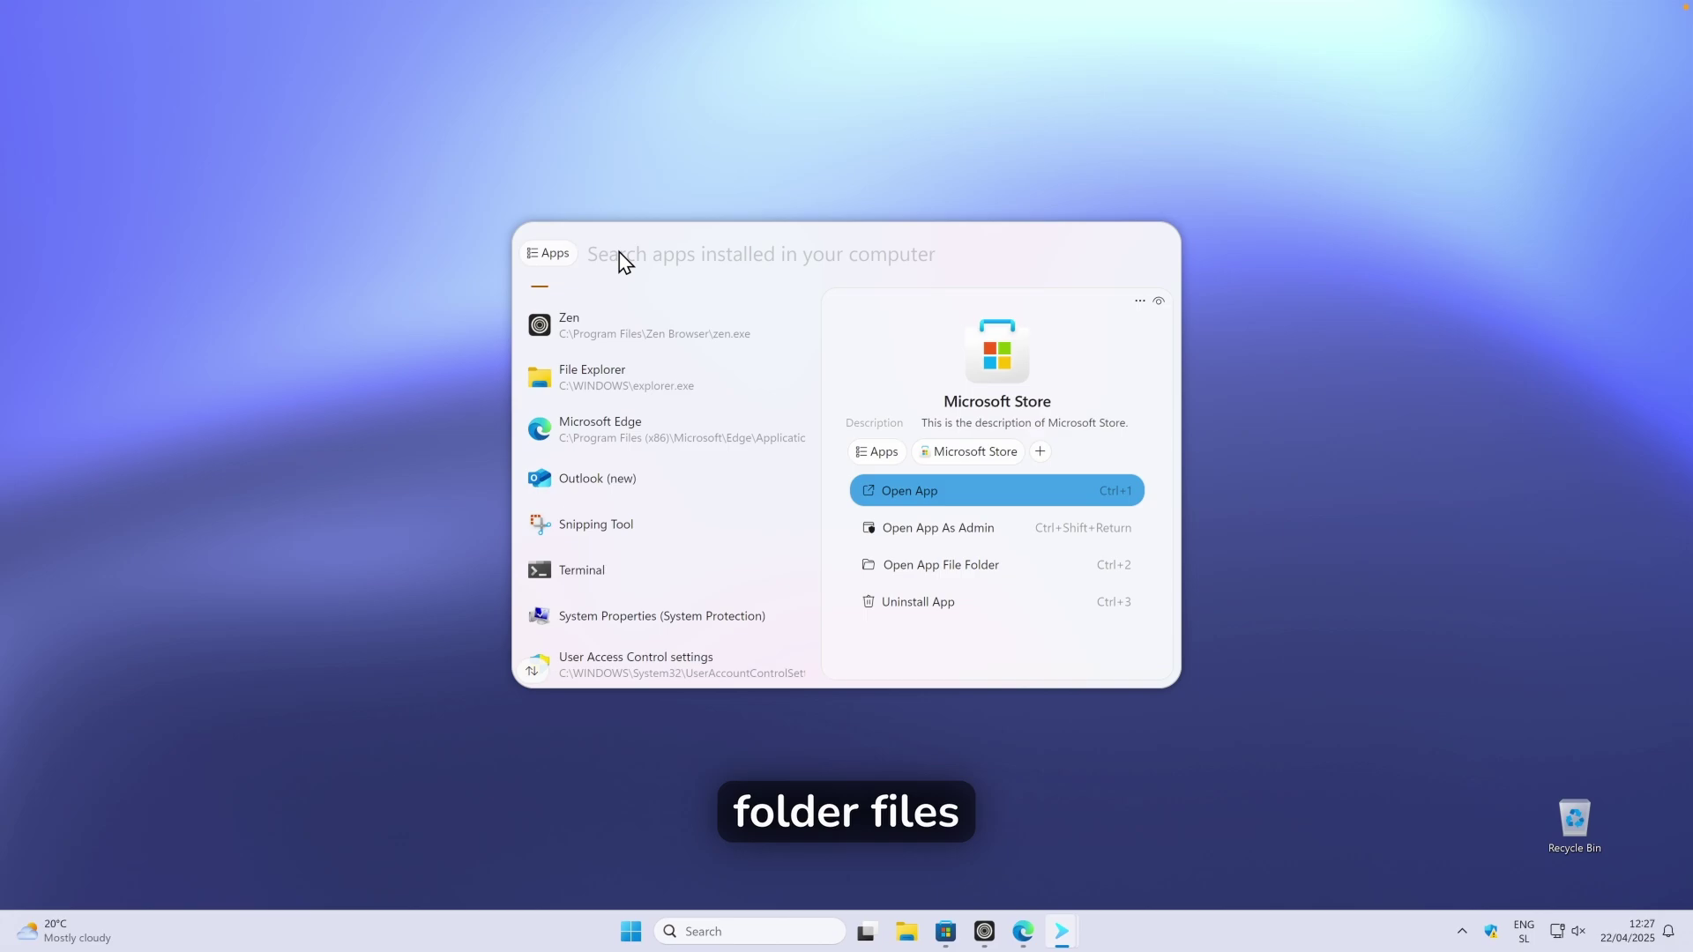
Apply the downloads tag, then open the empty Downloads folder in File Explorer.
key(BackSpace)
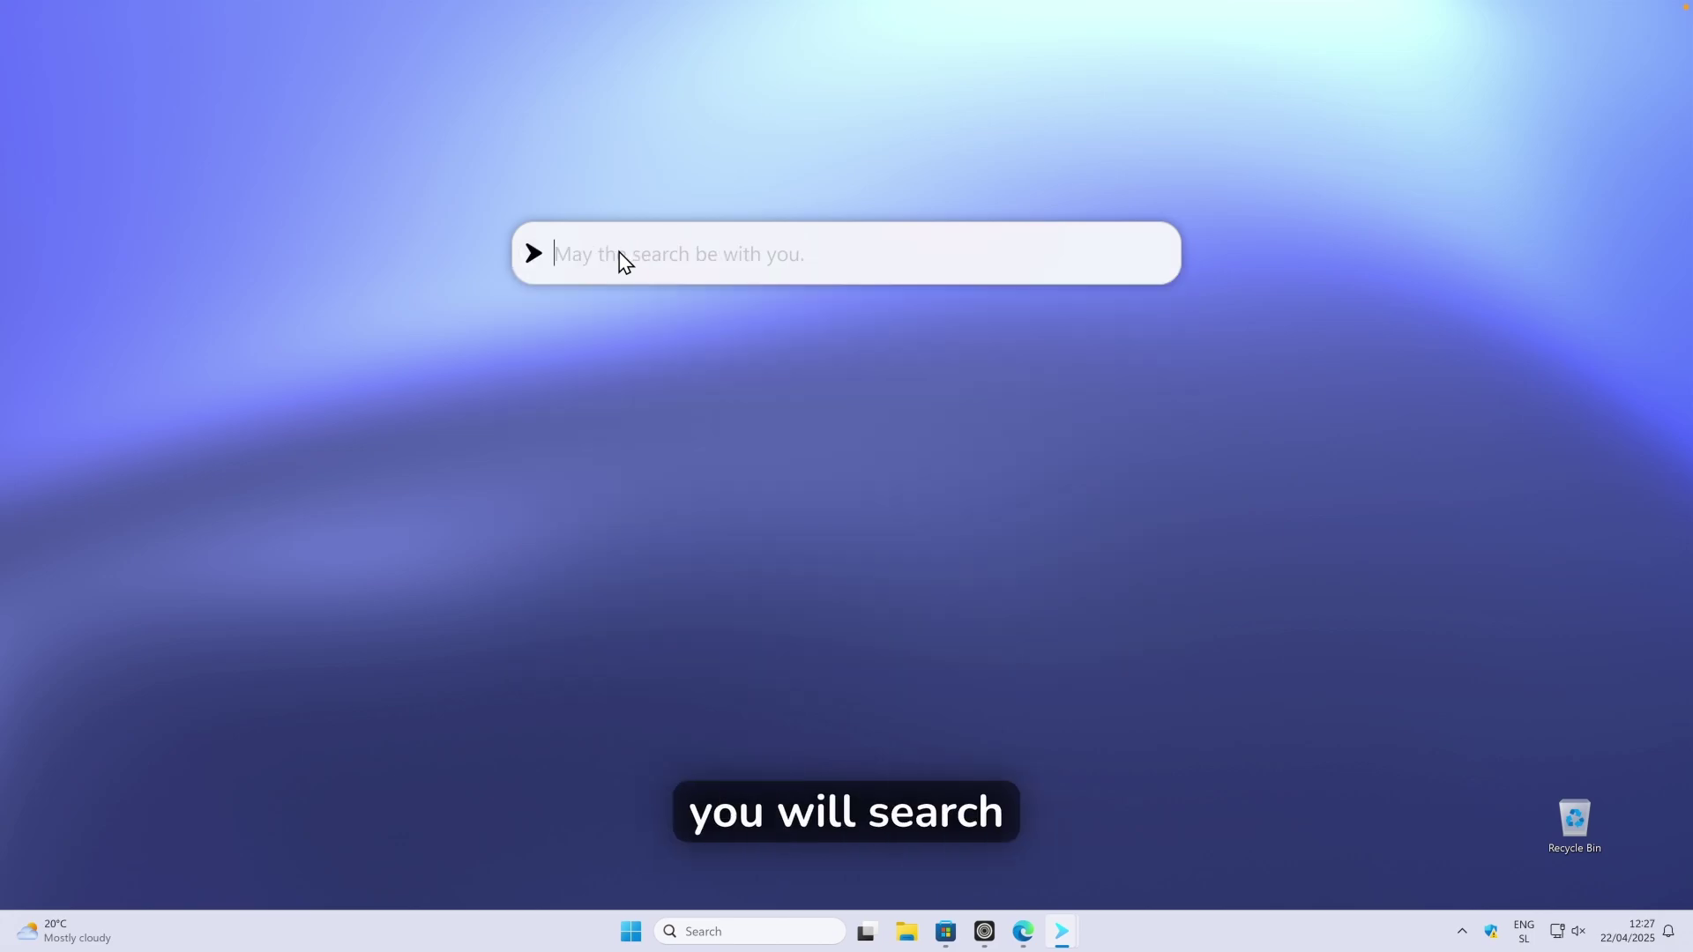
text(downloads)
key(Tab)
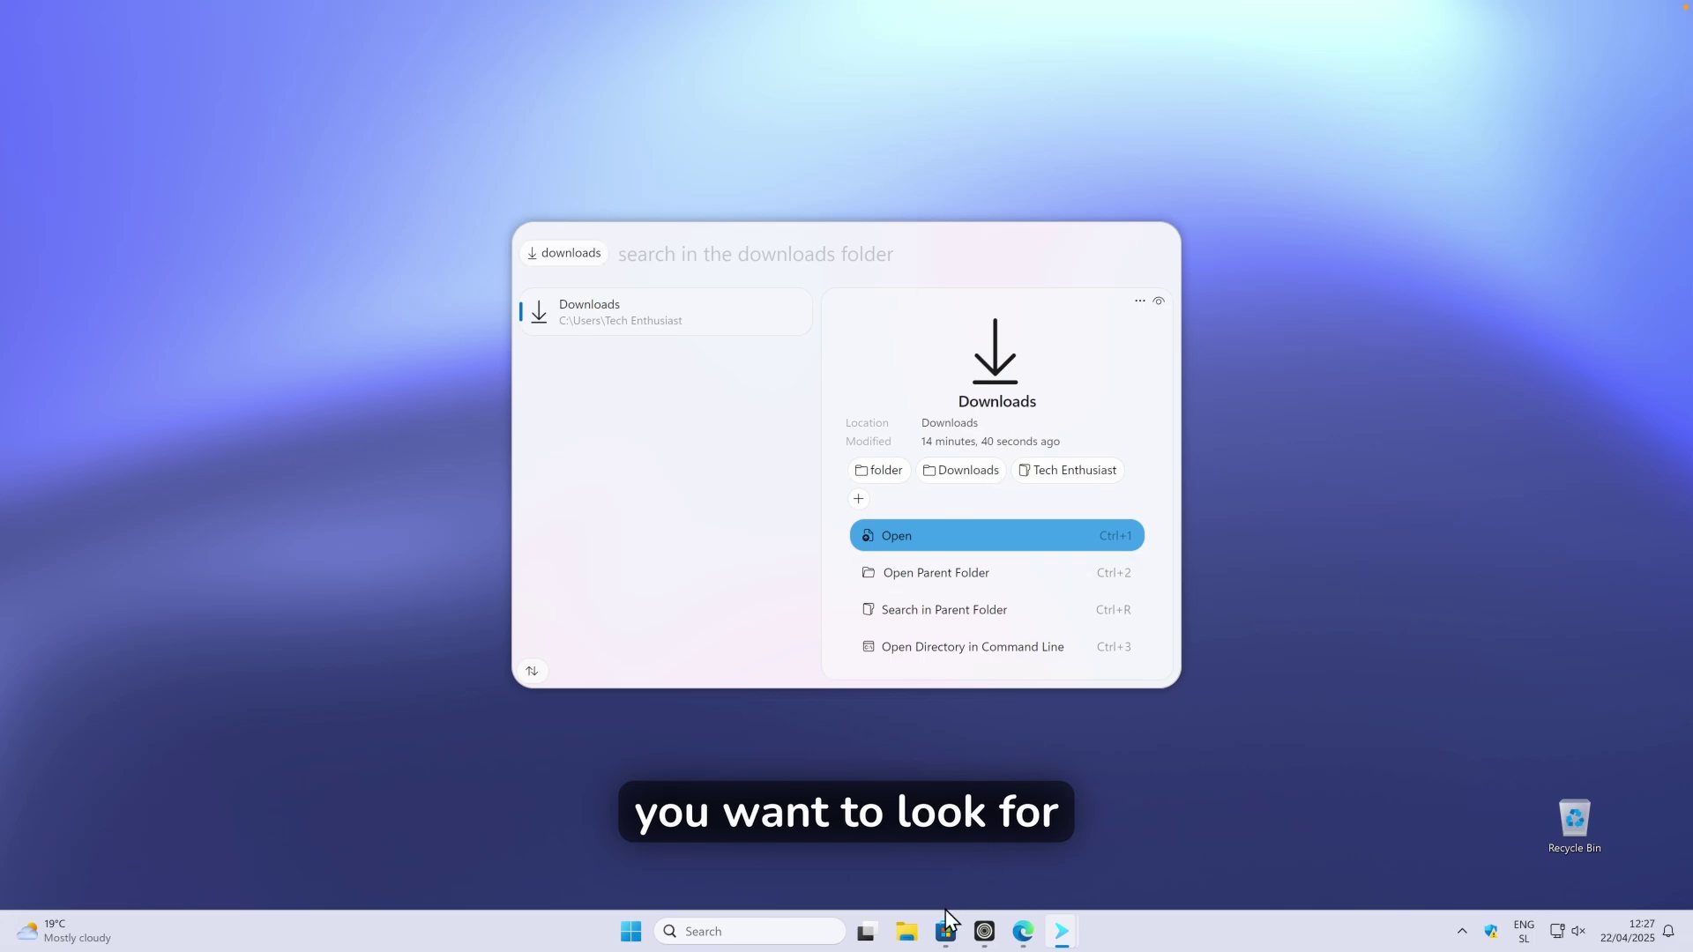
click(907, 931)
click(432, 457)
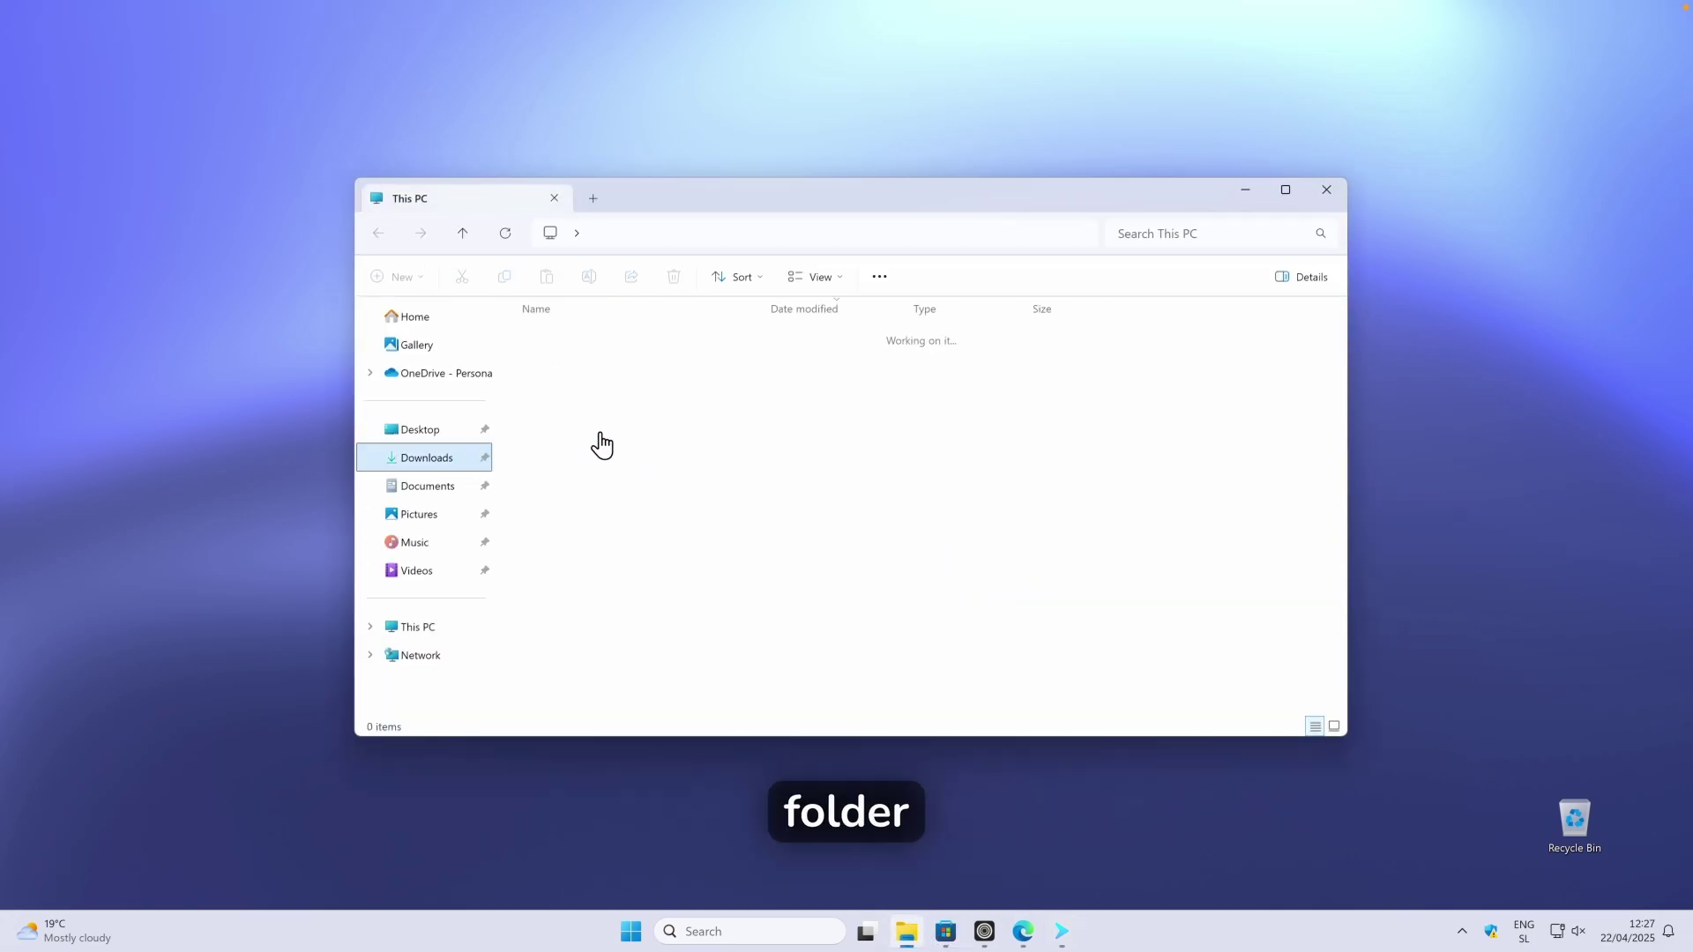
Move all five PNG images from Pictures into Downloads, confirm them there, and minimize File Explorer.
click(419, 514)
drag(564, 366, 440, 464)
drag(942, 433, 430, 463)
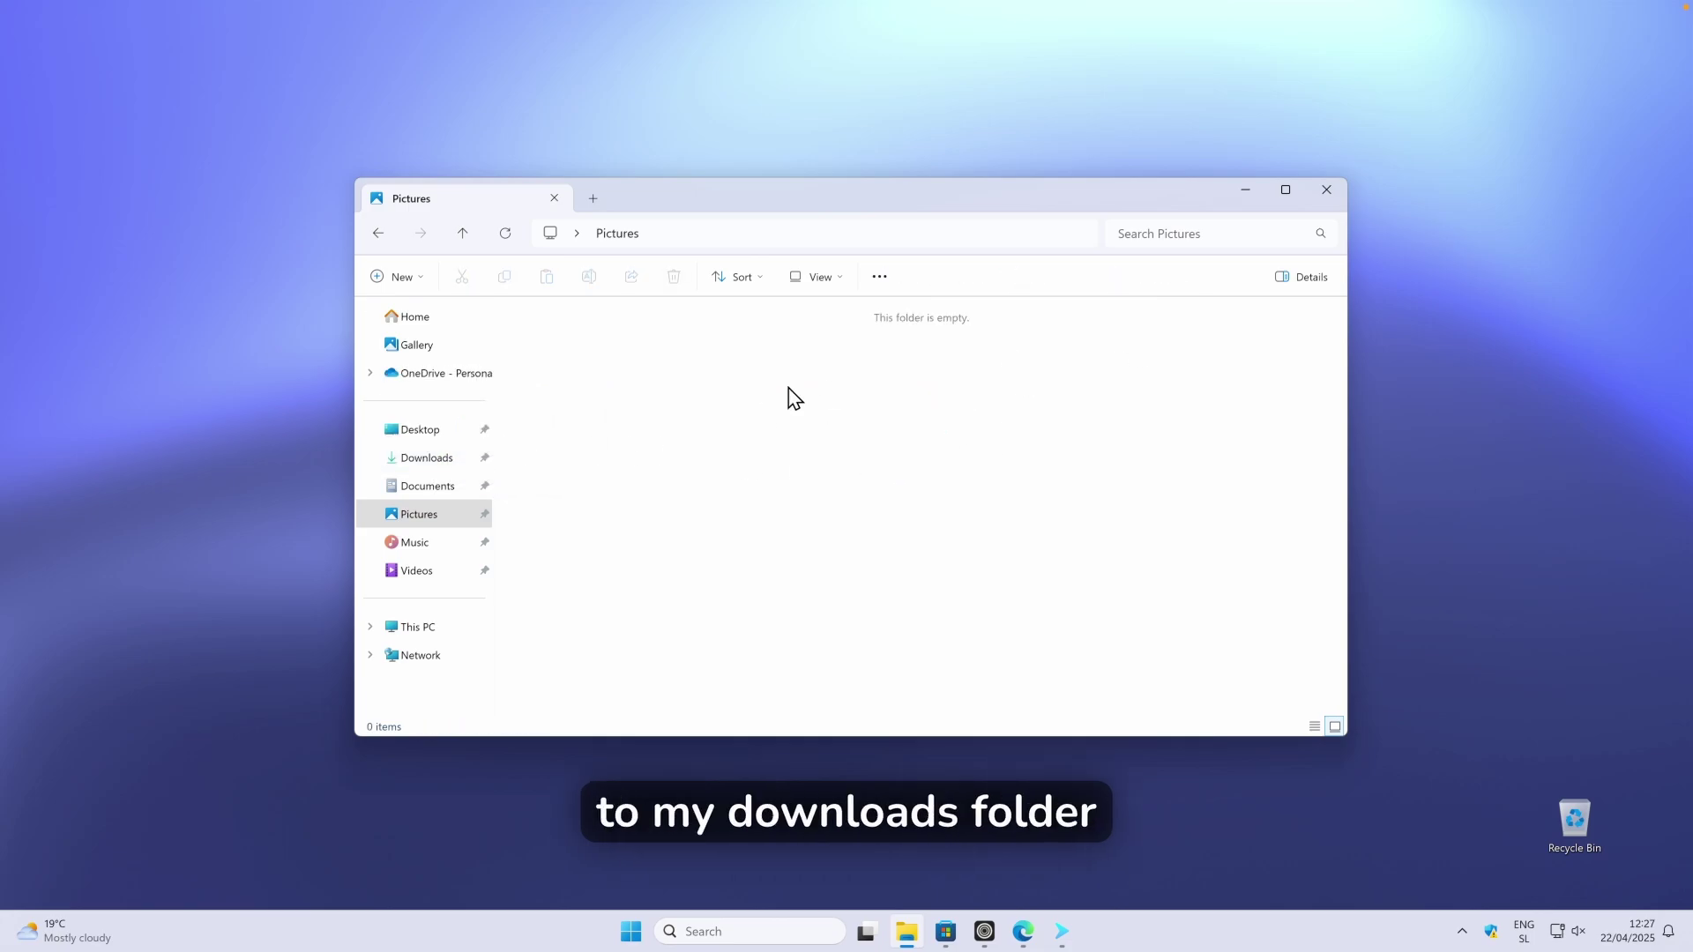
click(427, 458)
click(1247, 191)
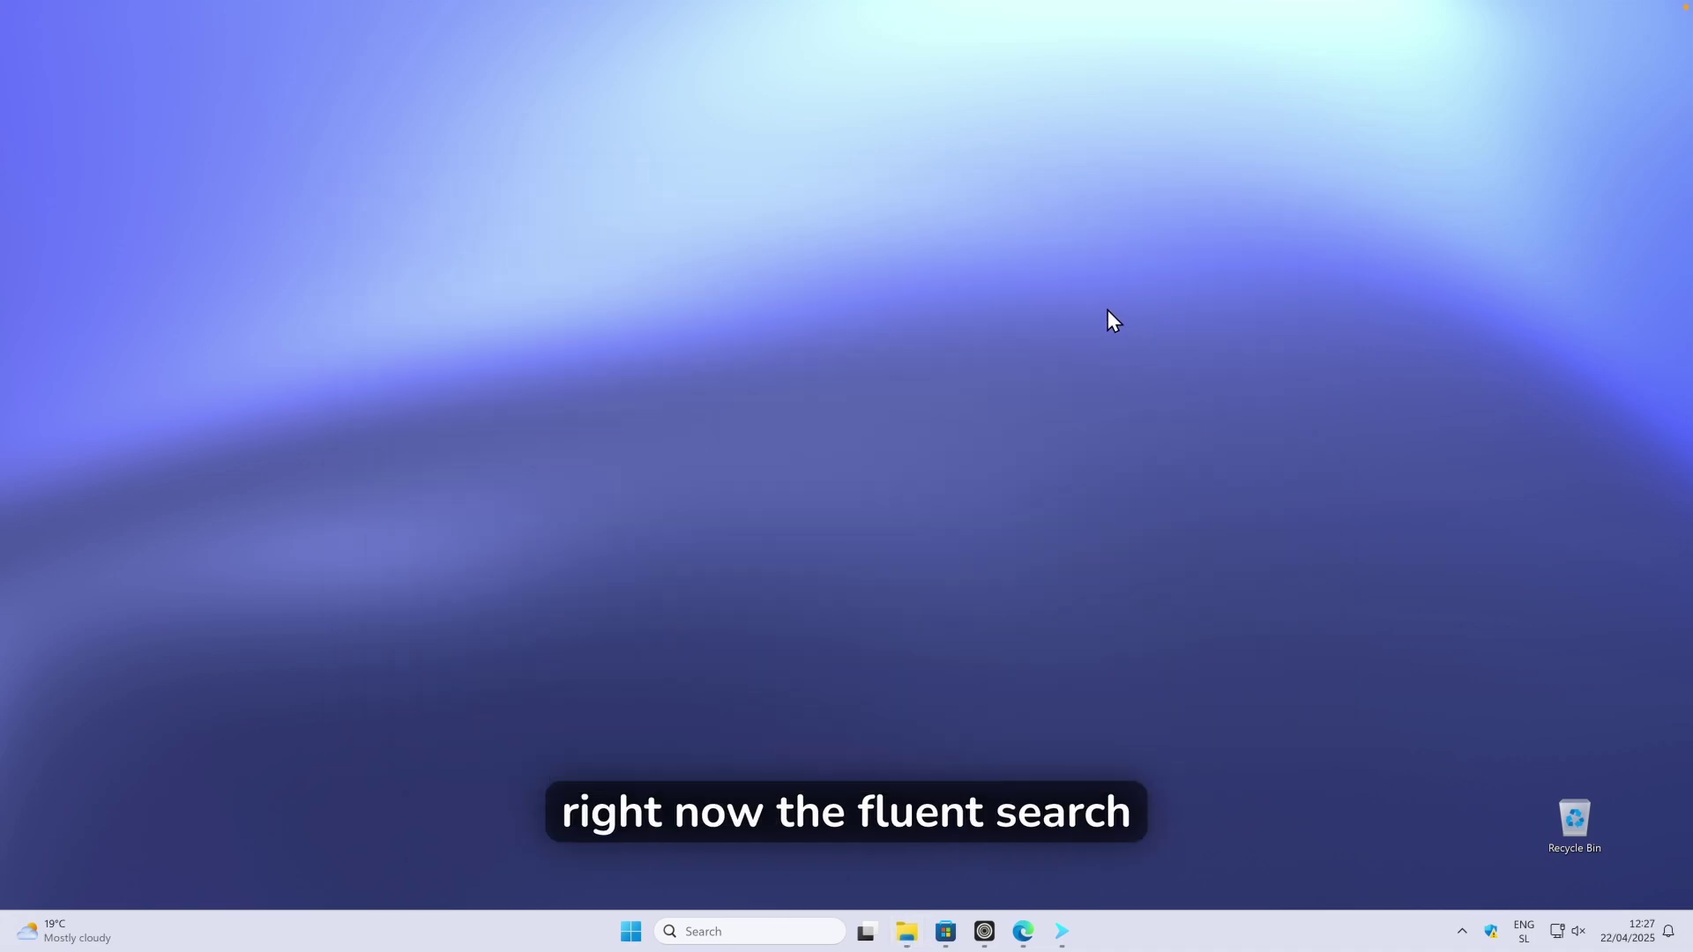
Search '1' with the downloads tag to find 1.png, then clear the query and tag.
key(alt+space)
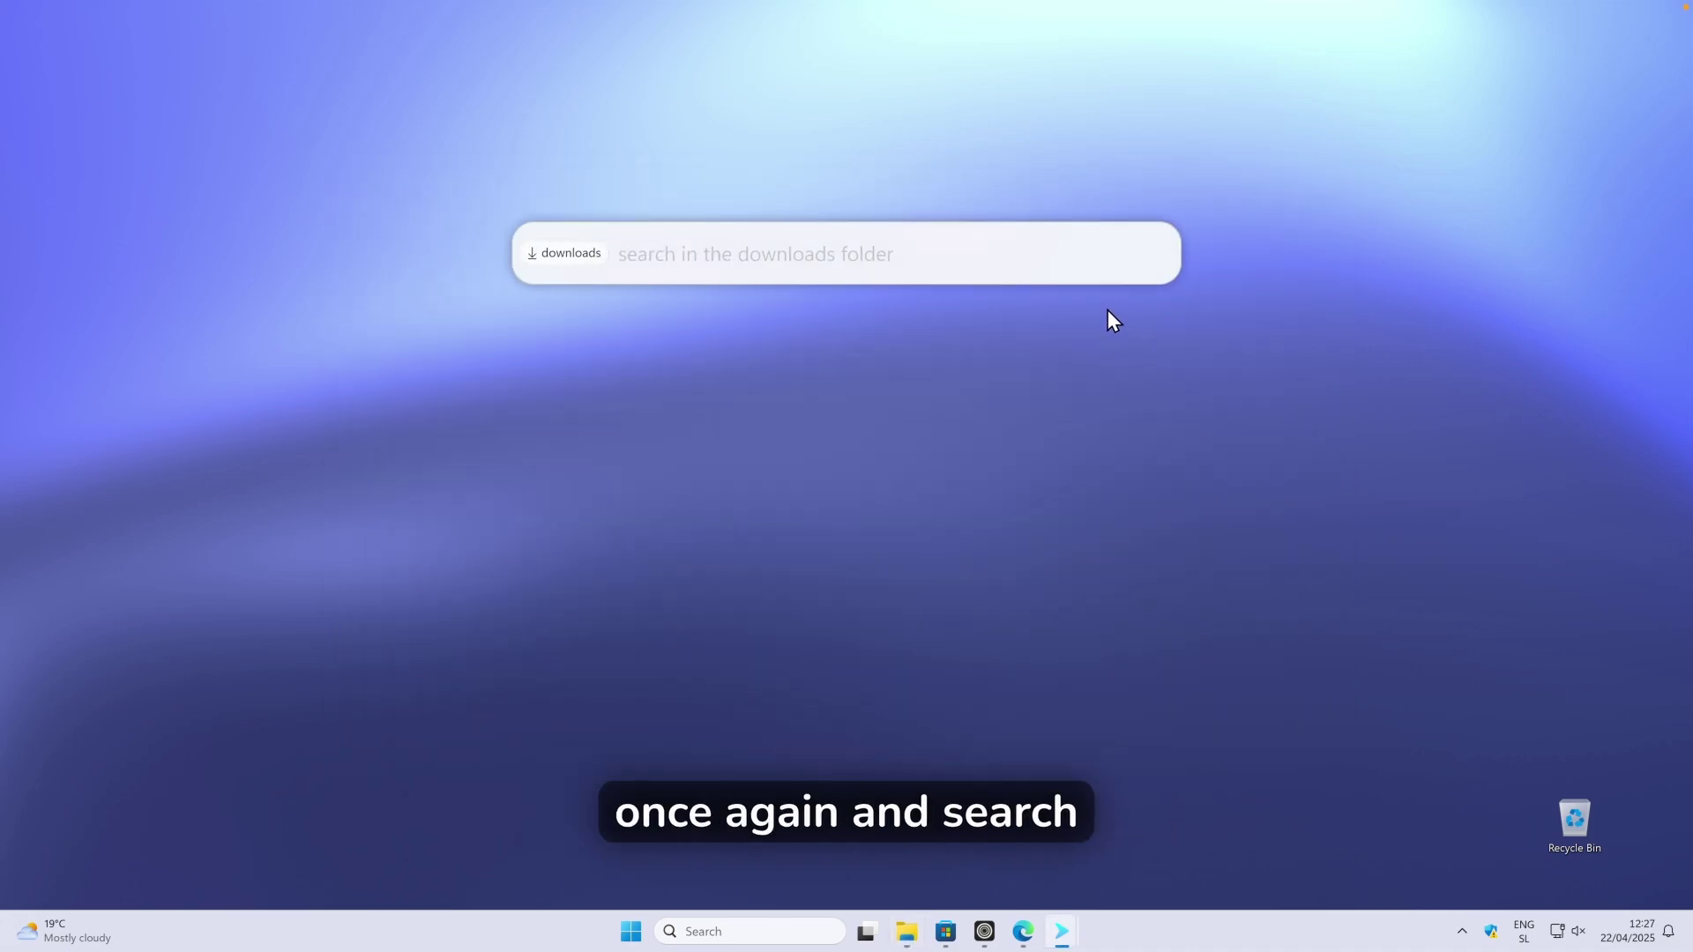
text(1)
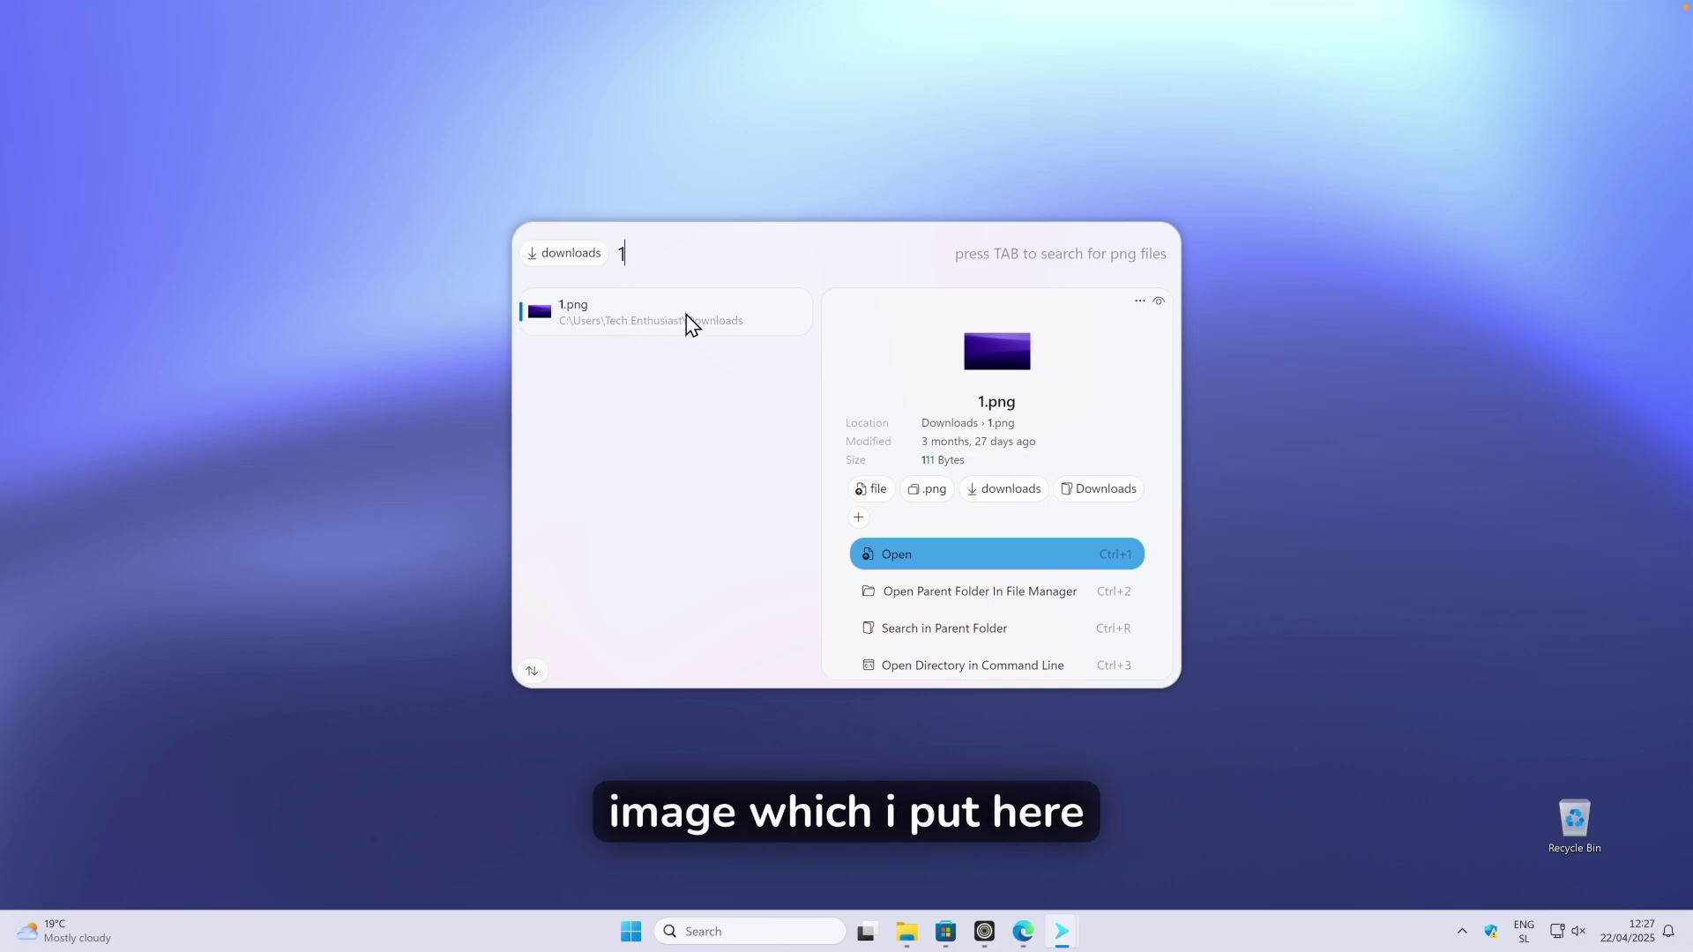
key(Escape)
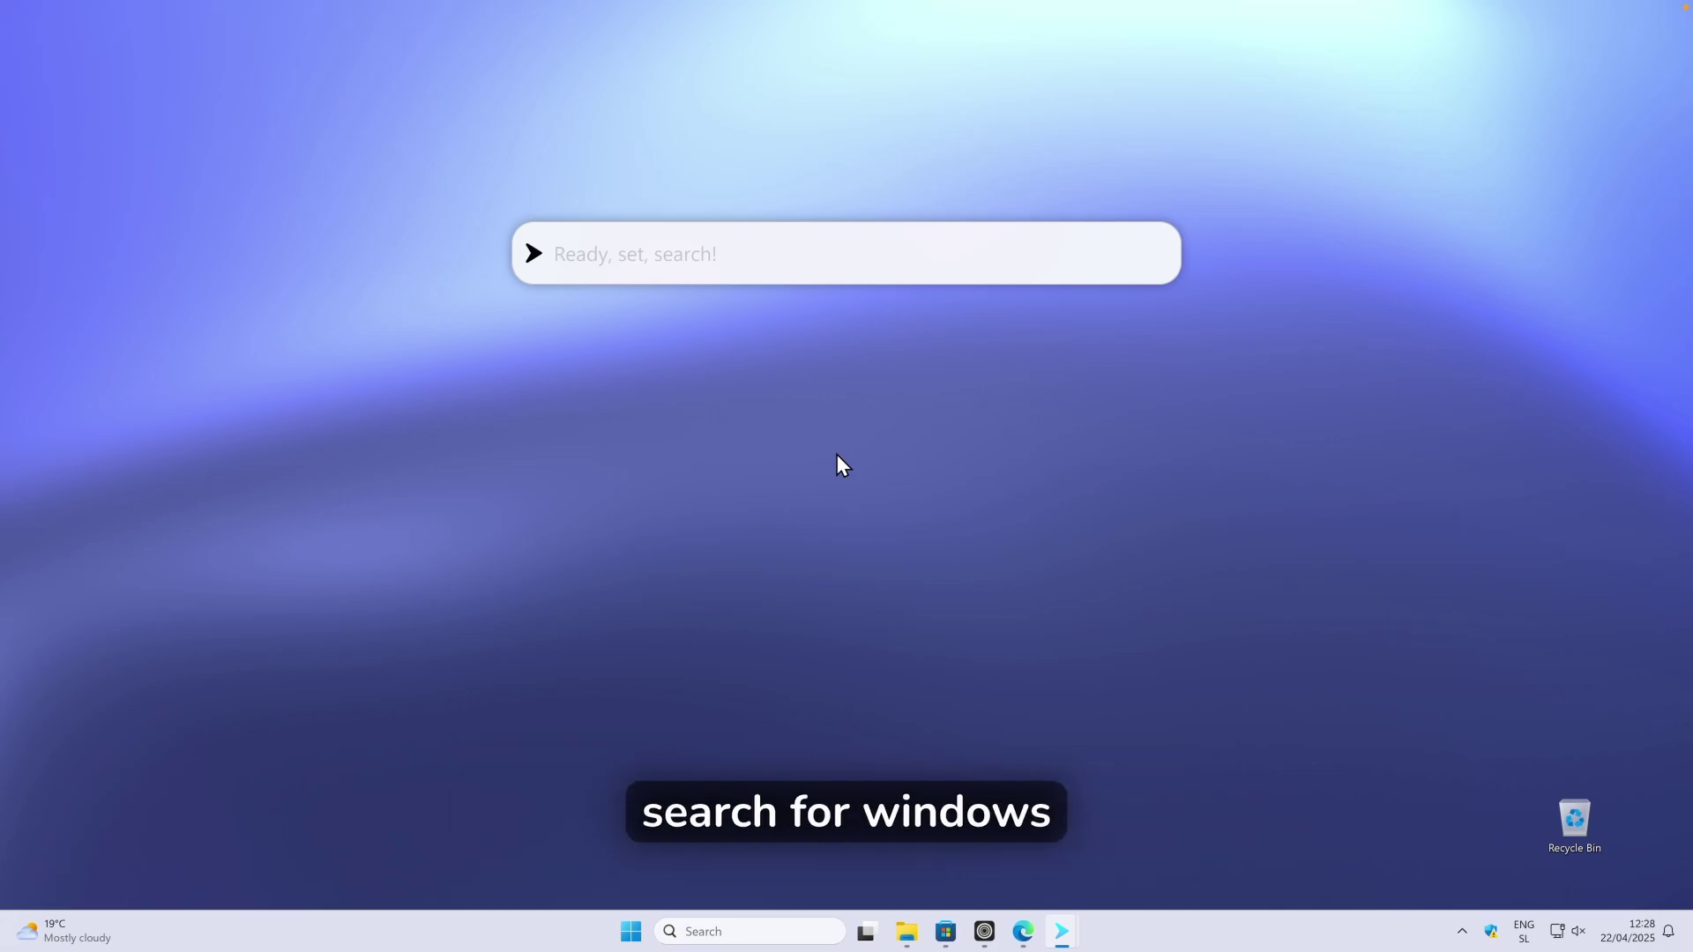
Apply the windows tag with 'wind' to list open windows like Zen, Edge and Microsoft Store.
text(wind)
key(Tab)
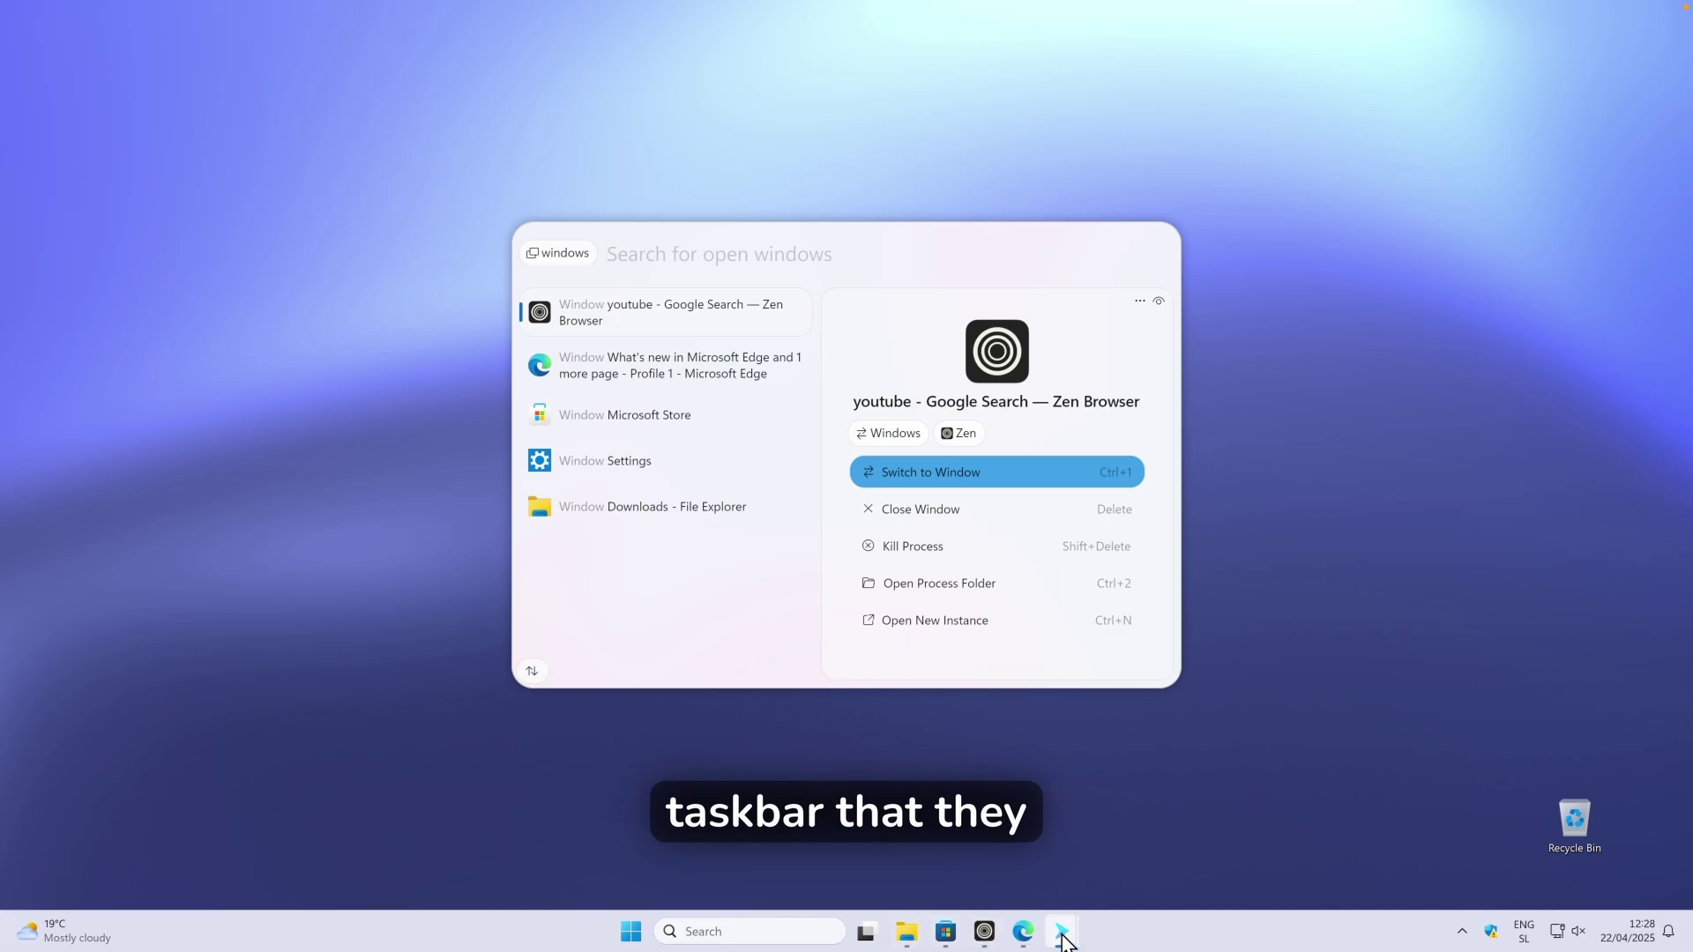
mouse_move(1064, 942)
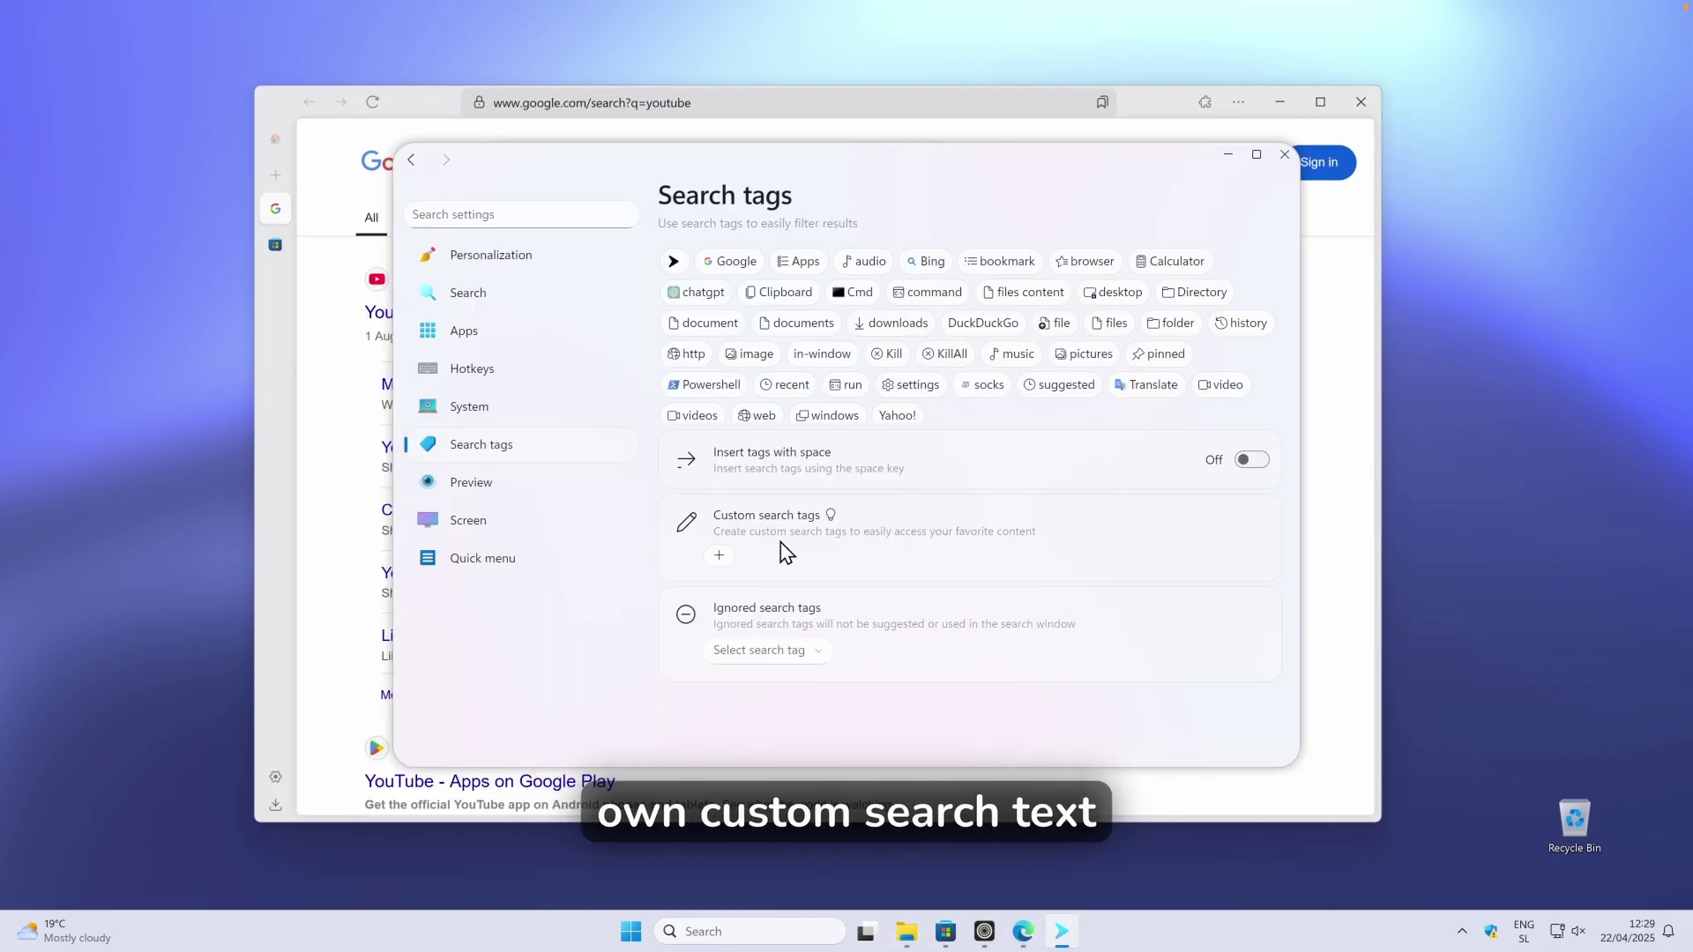
Start a new custom search tag in the Customize search tag dialog.
click(720, 556)
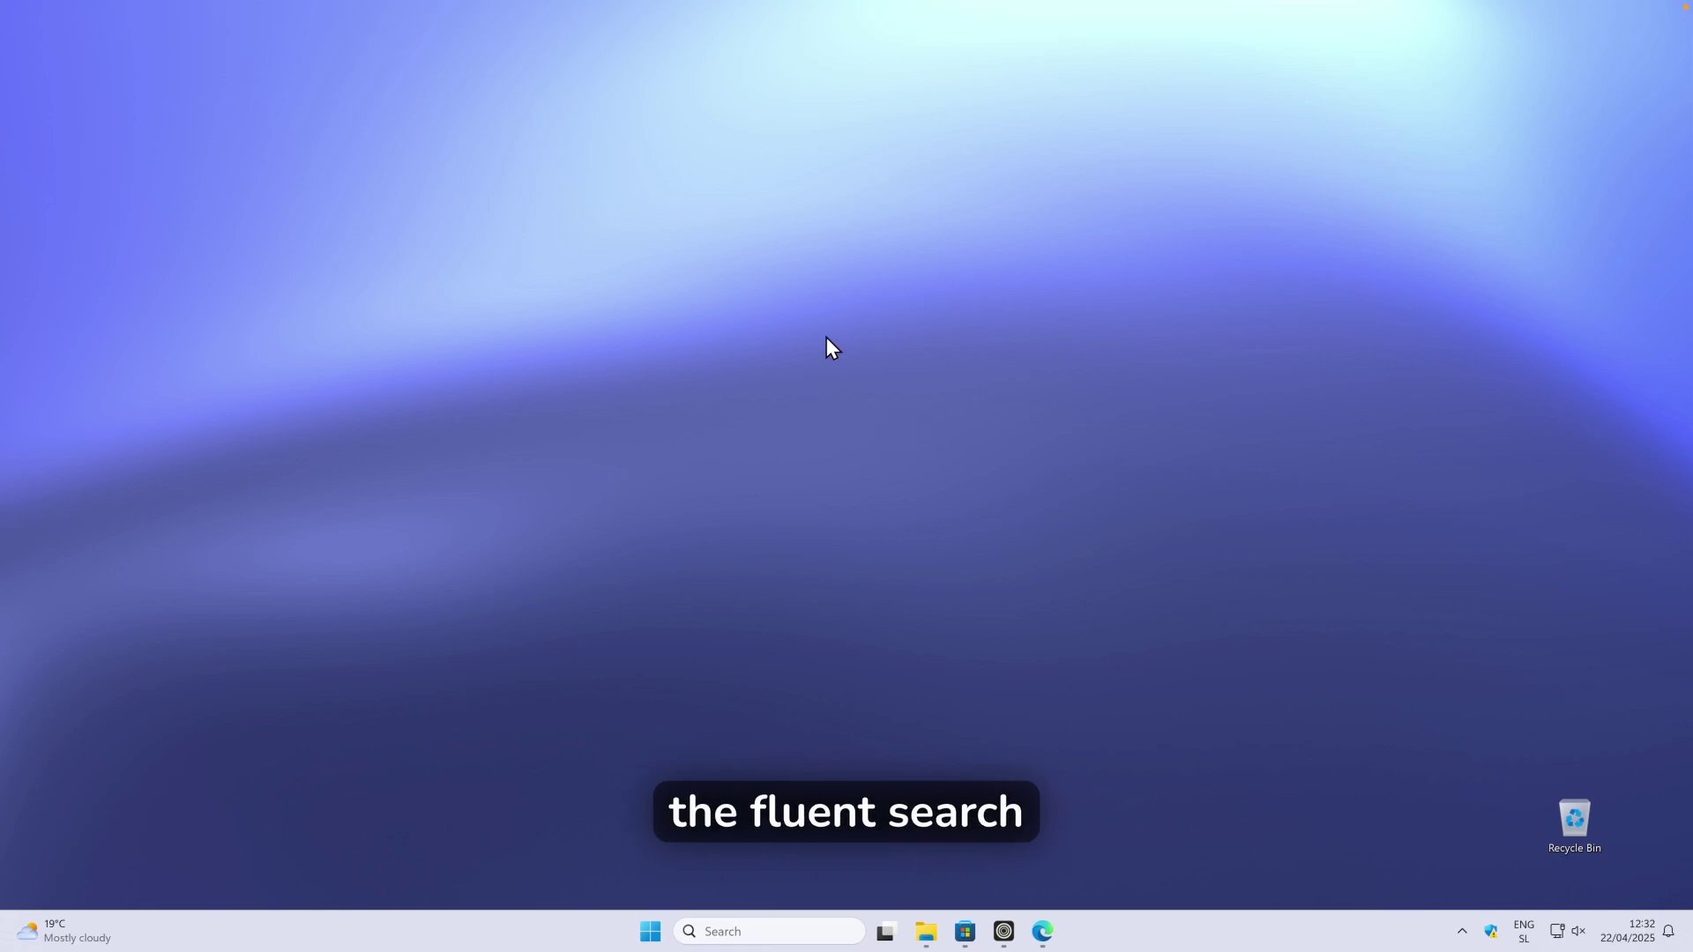
Replace the old query with 'edge' and kill the running Microsoft Edge process.
key(ctrl+alt)
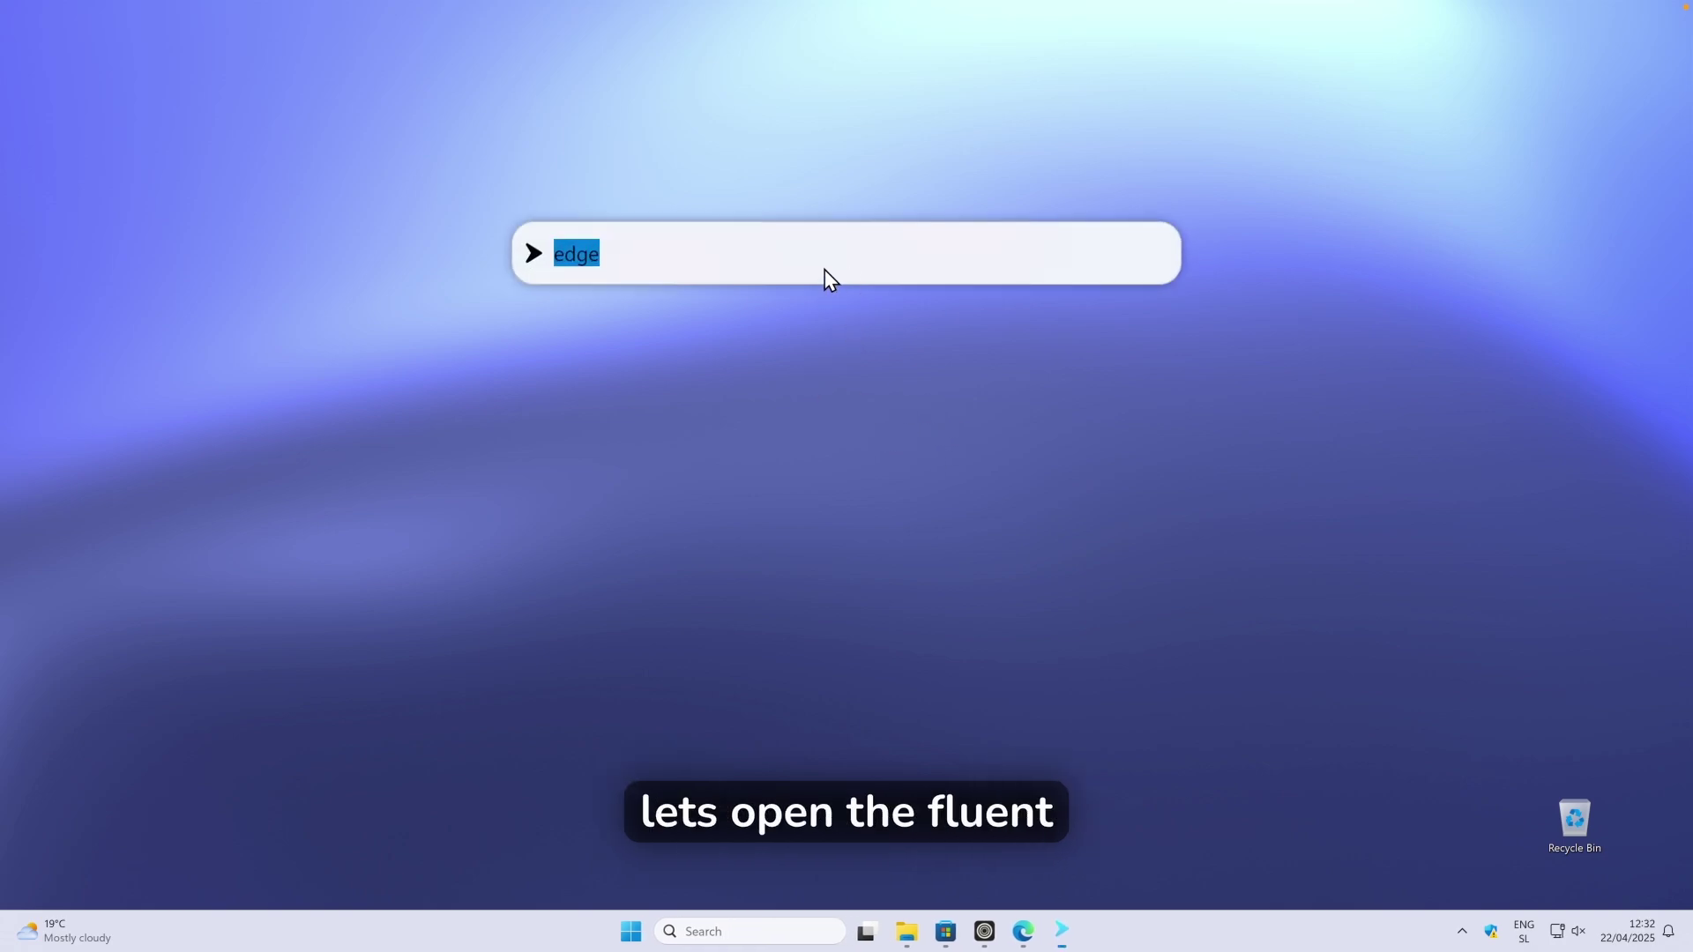
key(BackSpace)
text(edge)
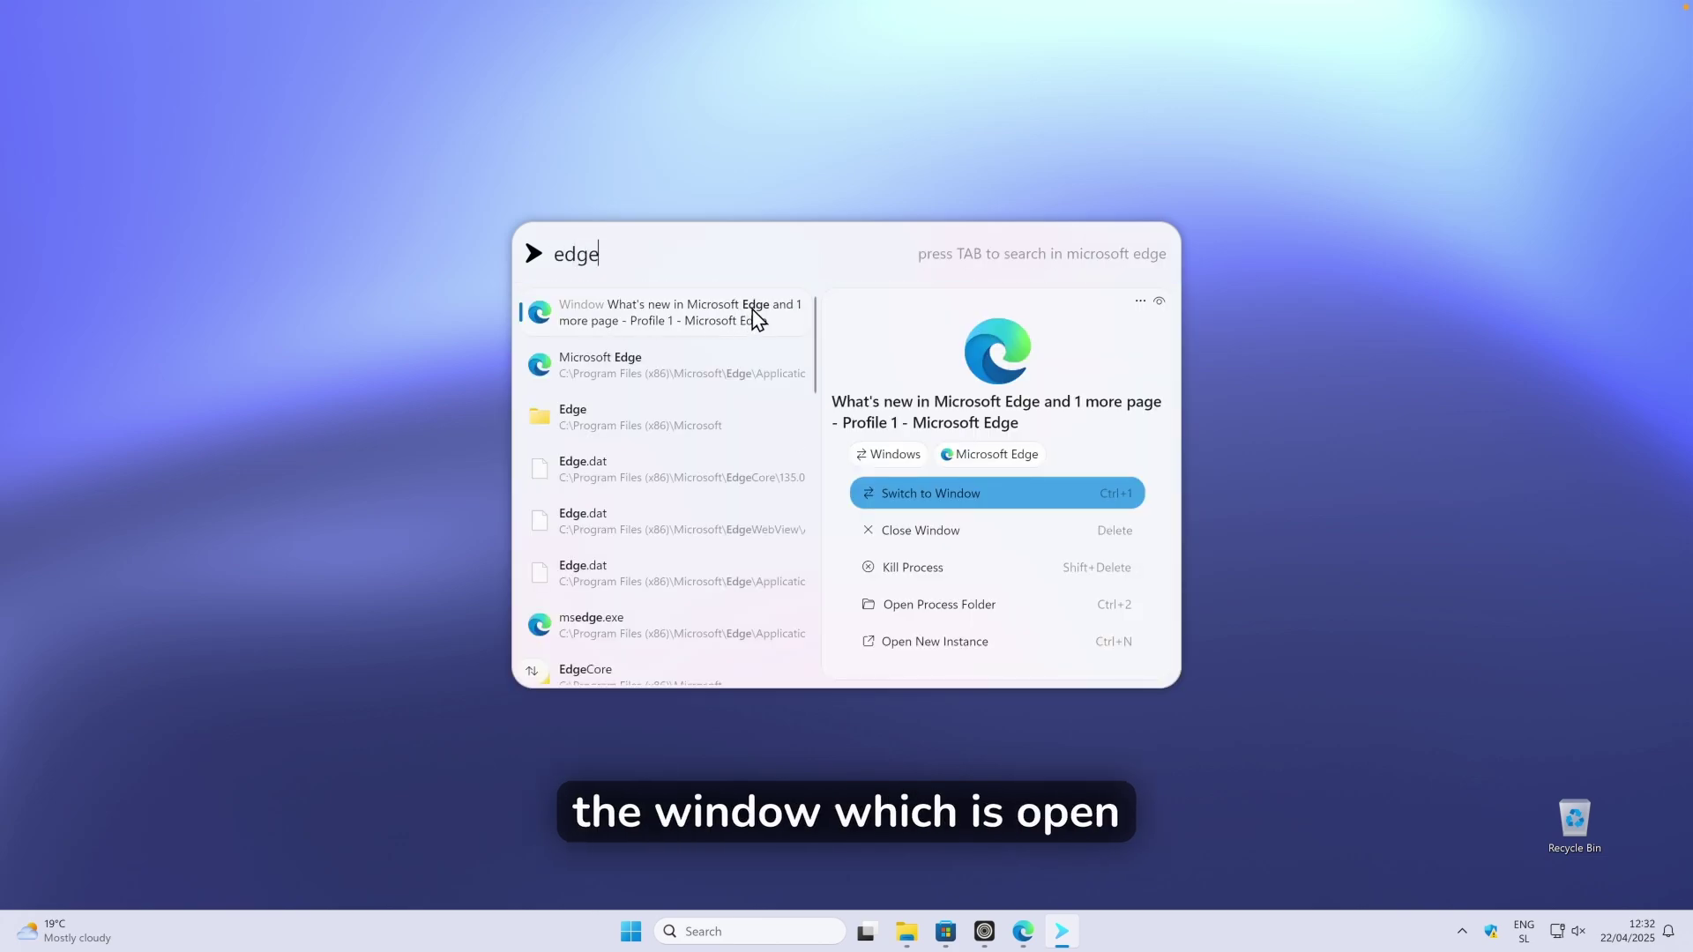
click(926, 569)
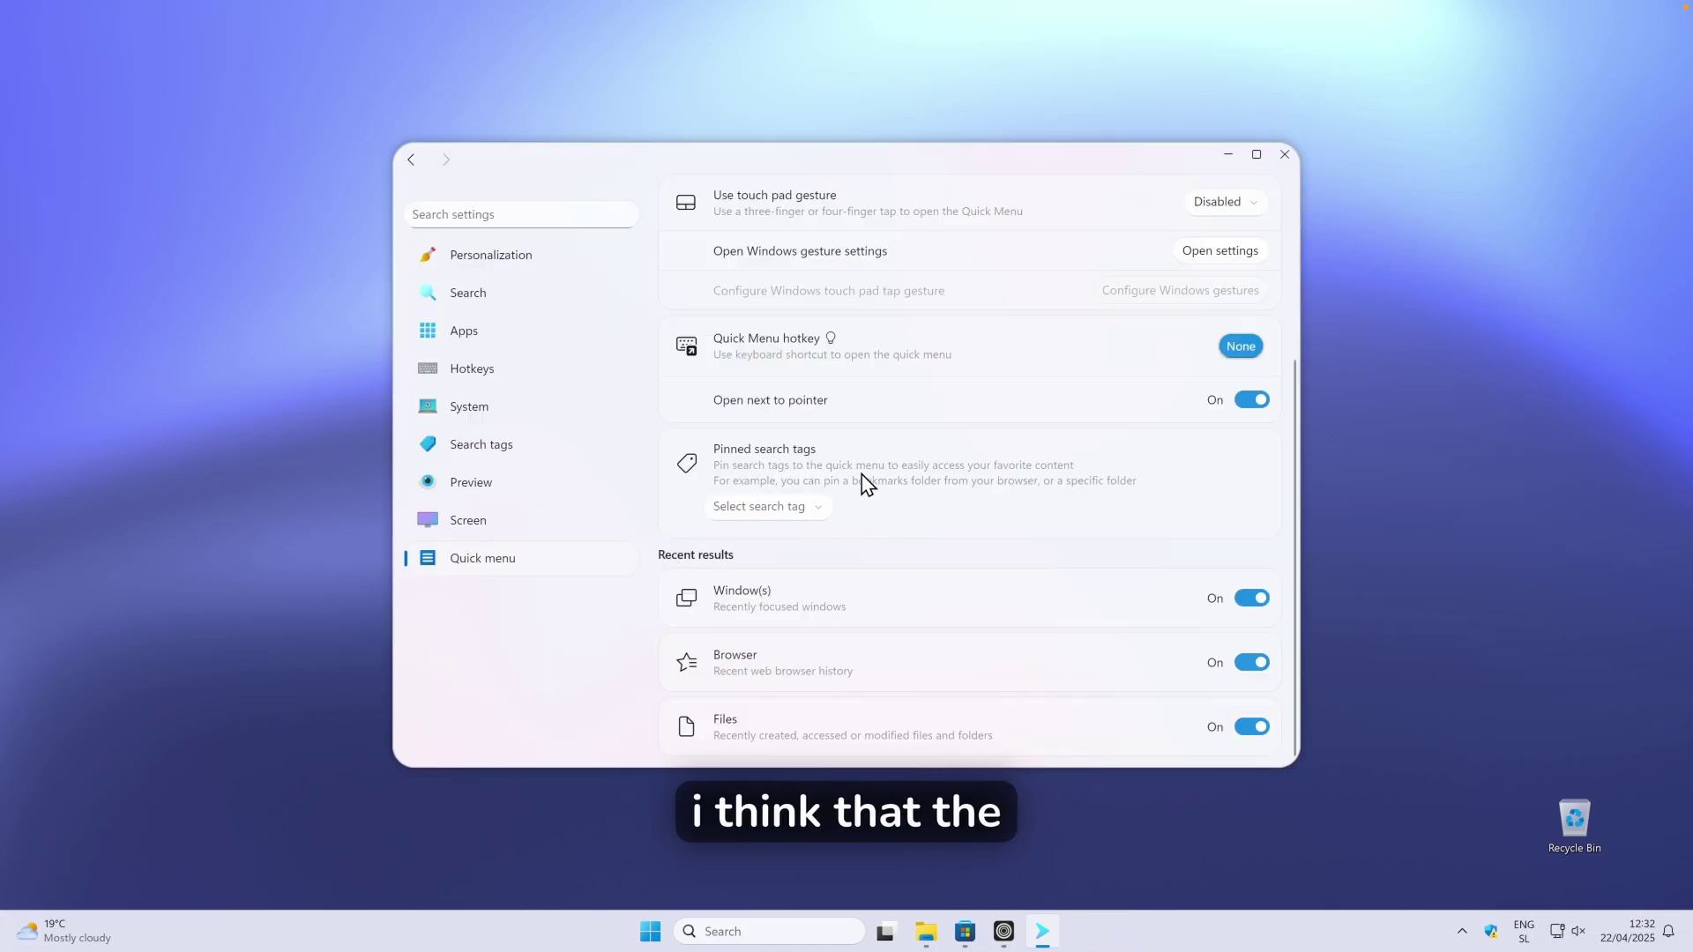
Browse the Personalization, Apps and System settings pages, ending on System › Performance.
scroll(873, 484, up, 3)
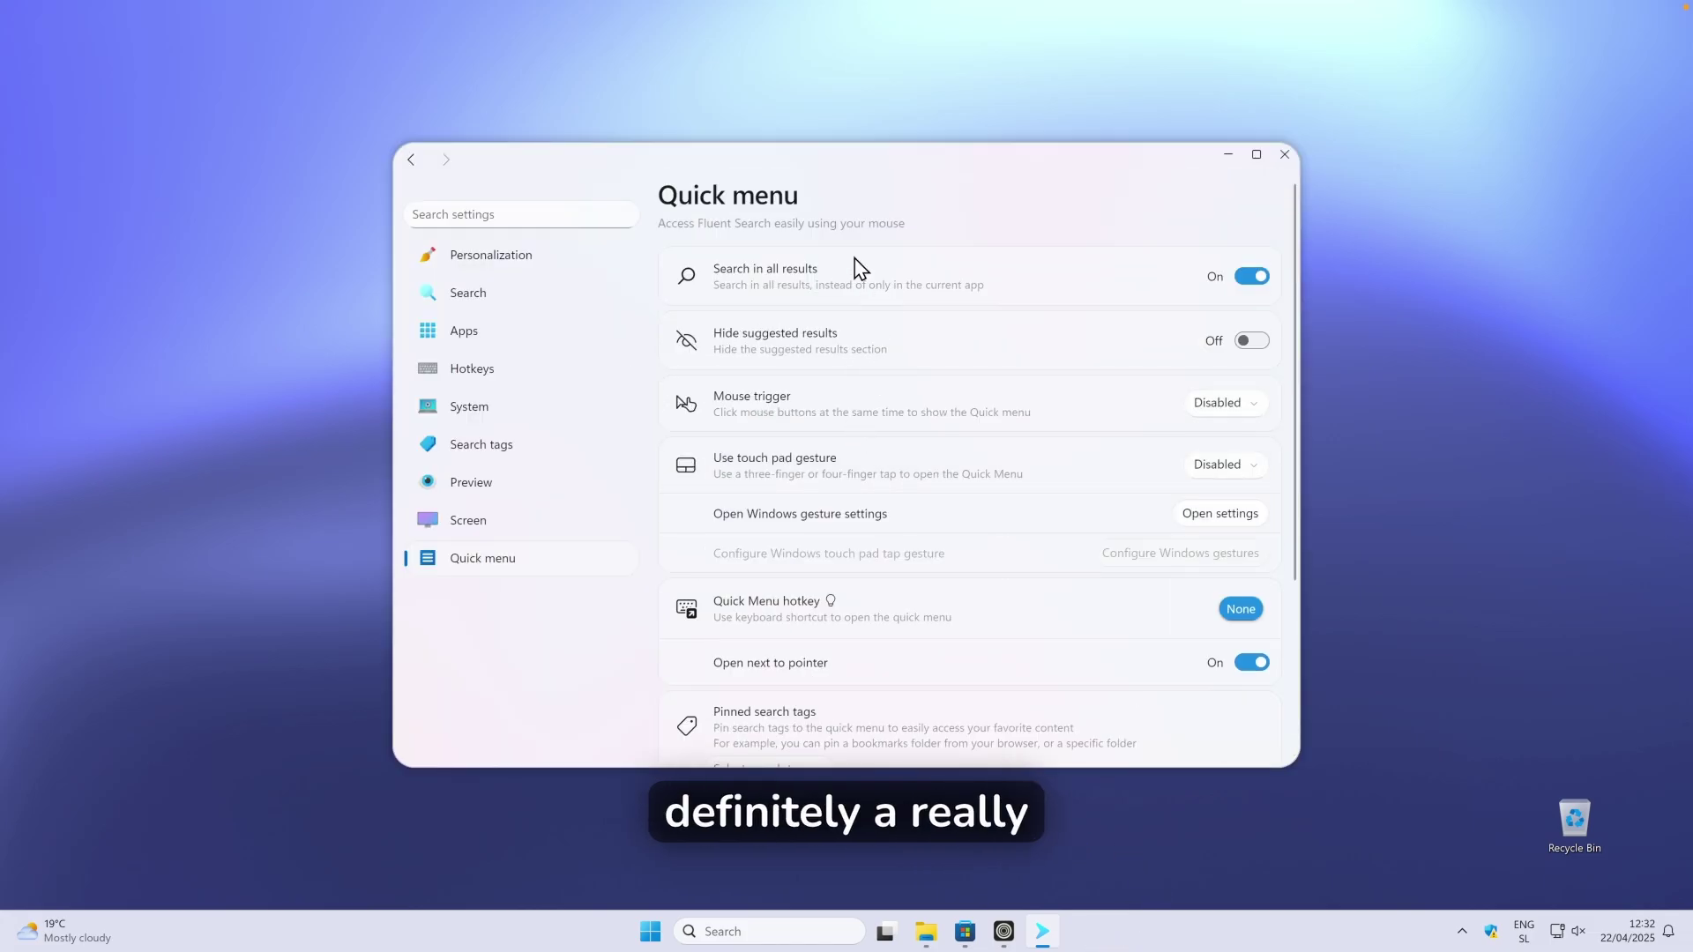
click(597, 269)
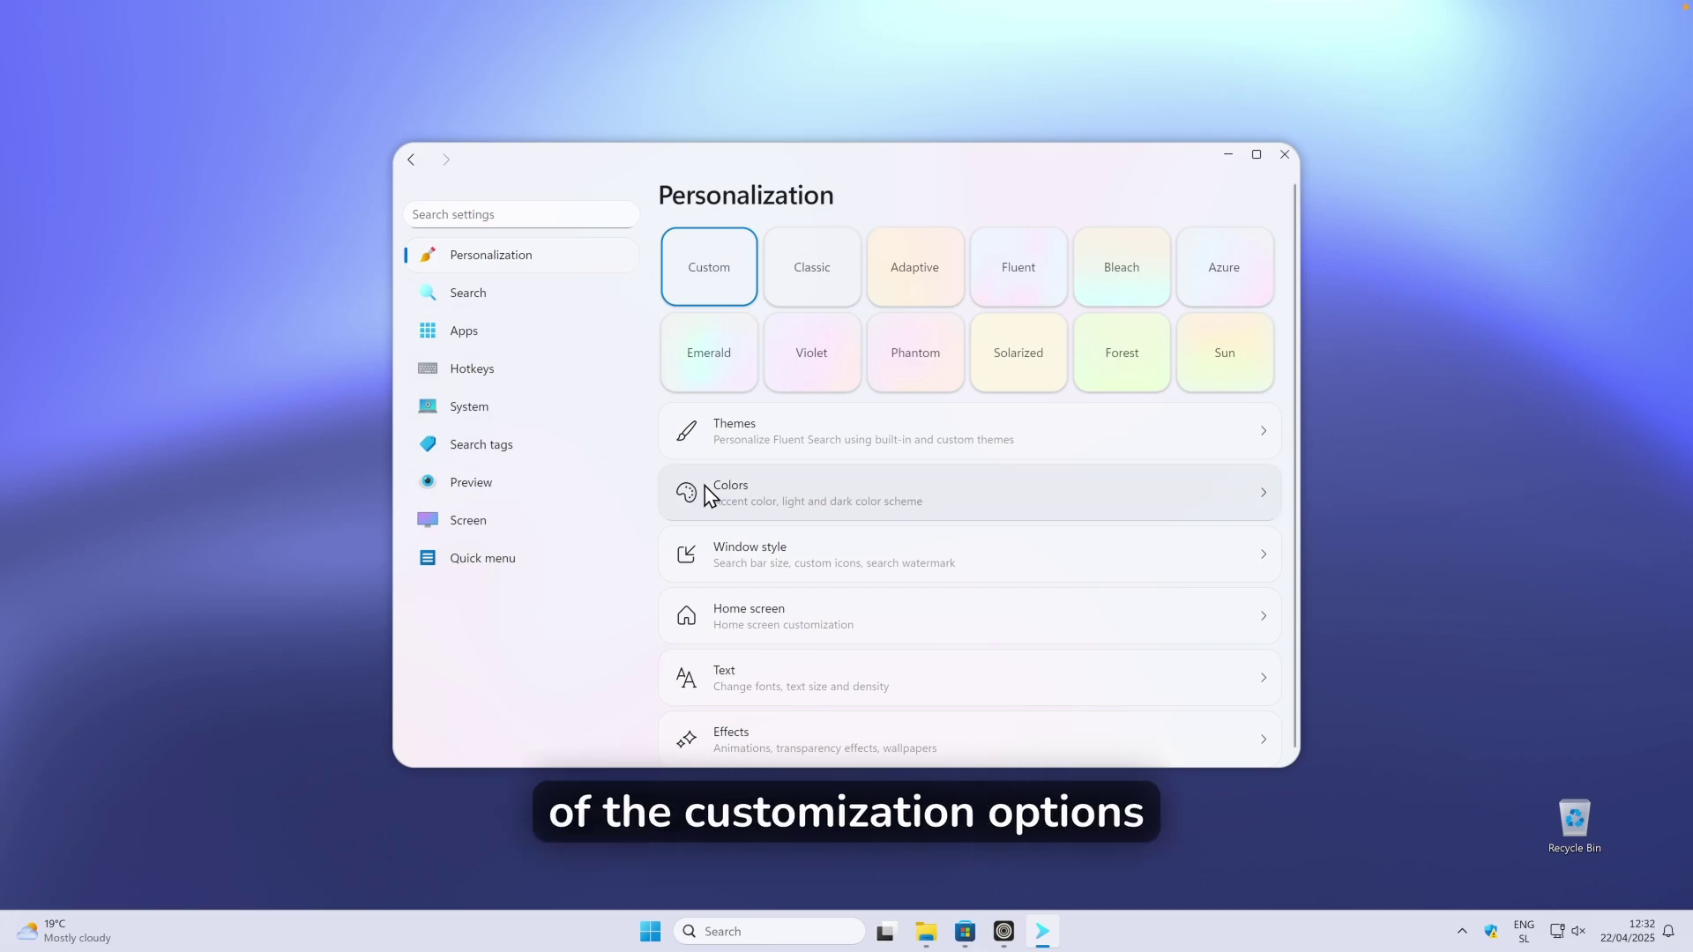
click(564, 341)
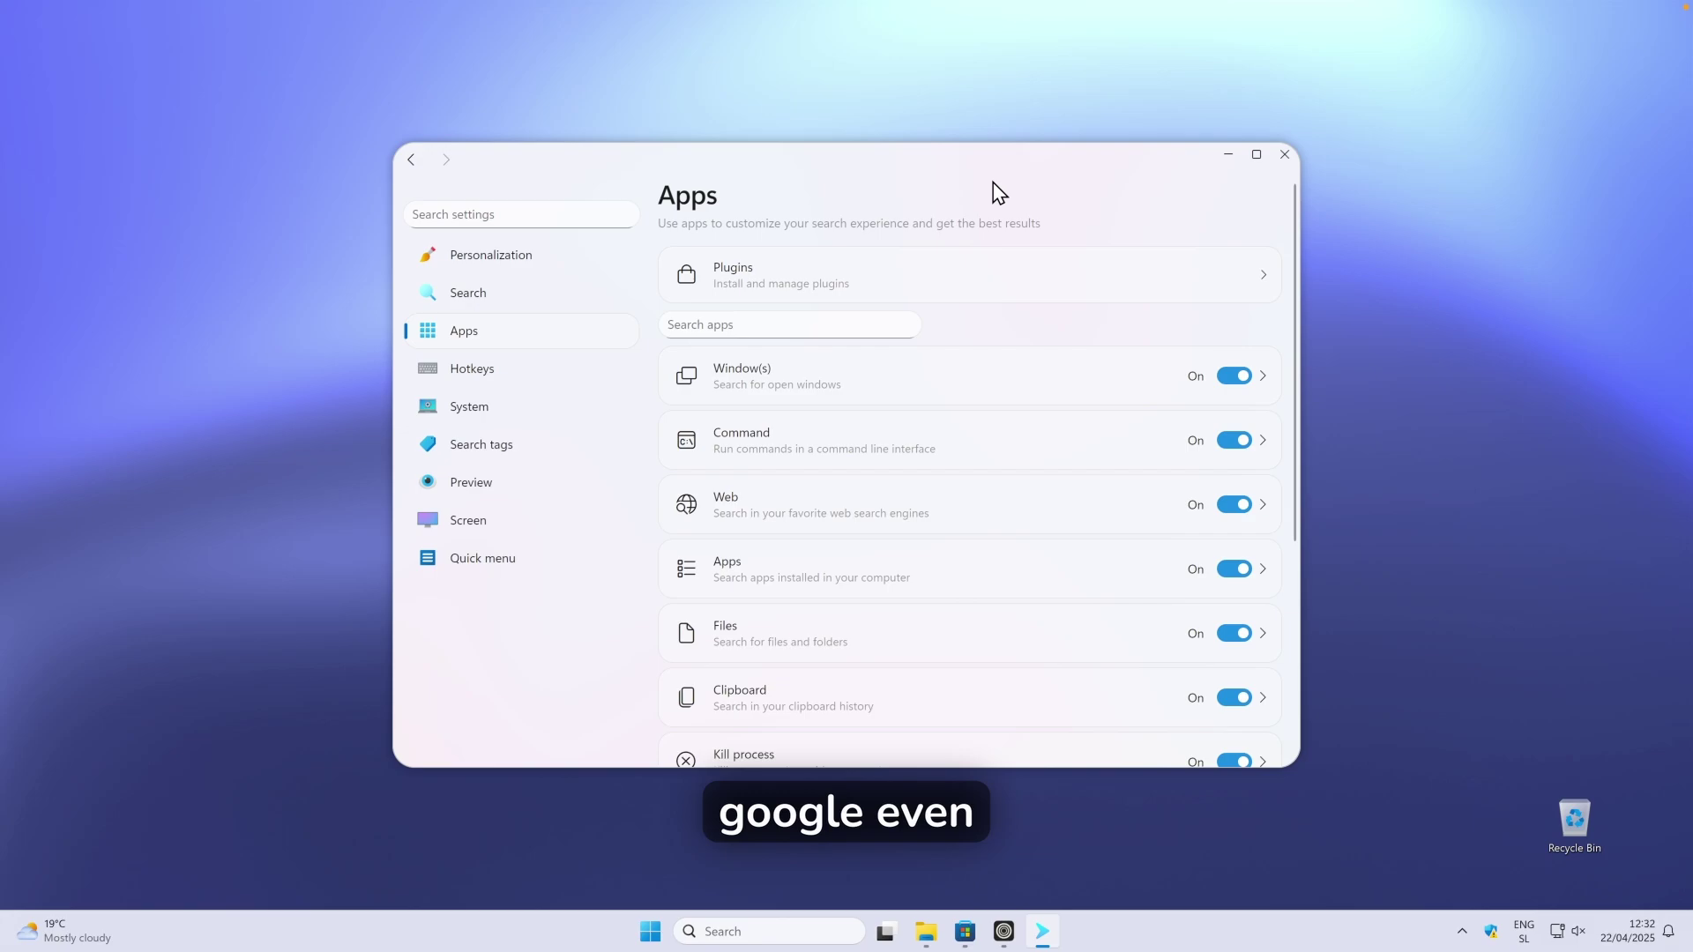
scroll(926, 379, down, 1)
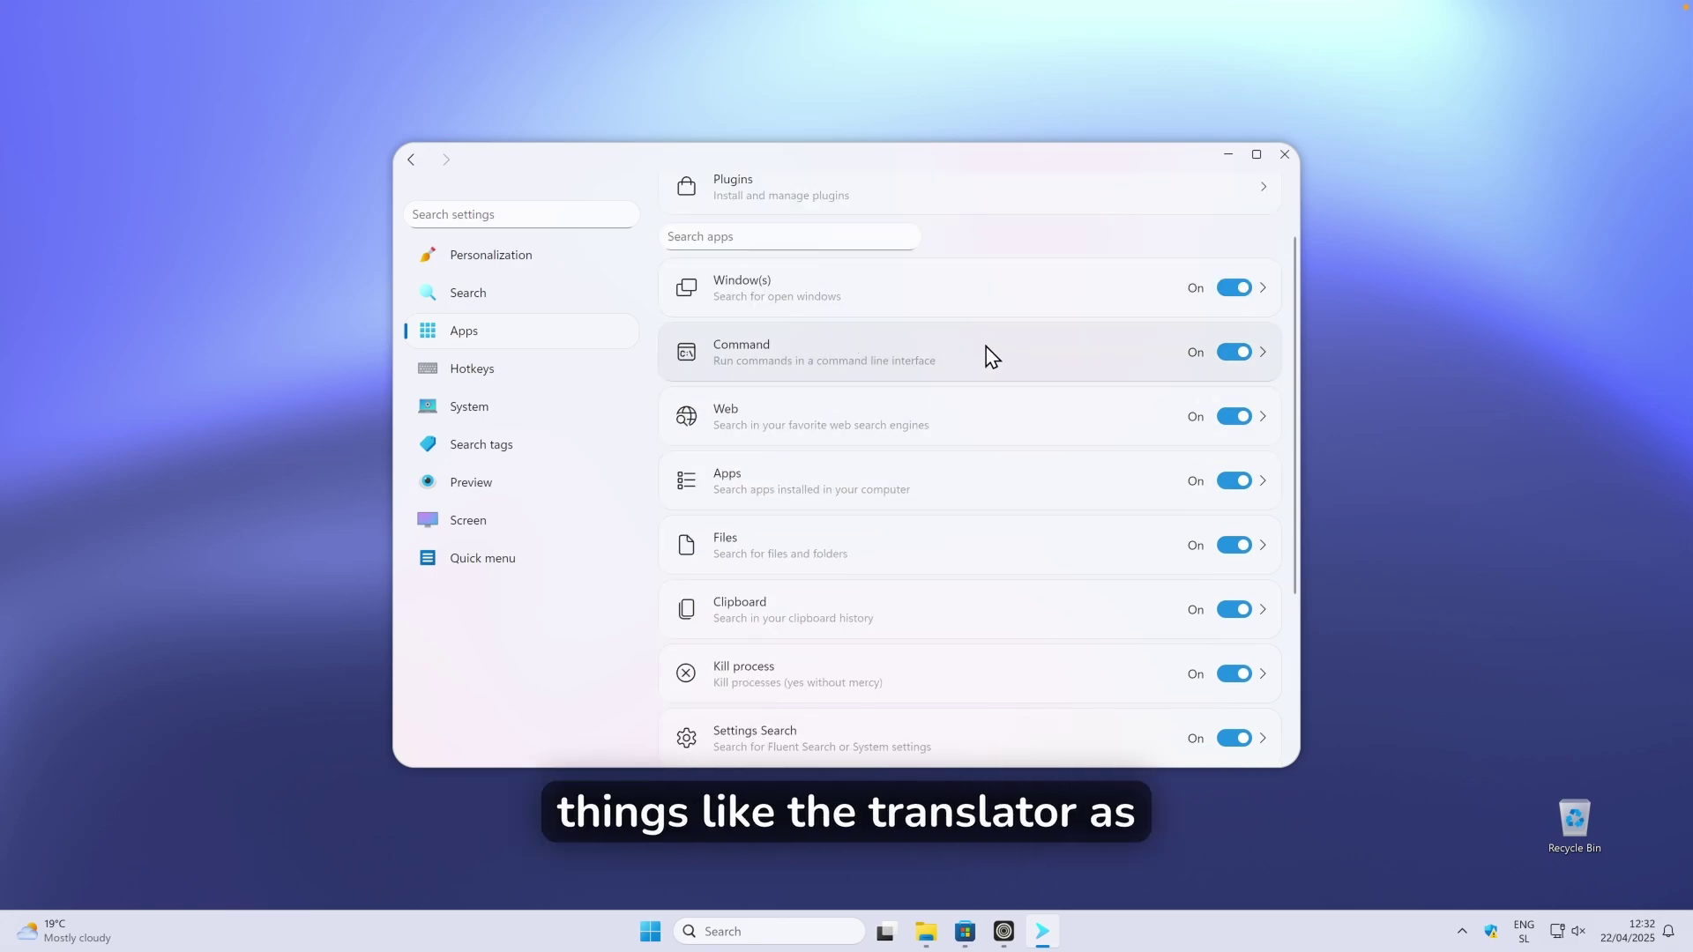
scroll(992, 353, up, 1)
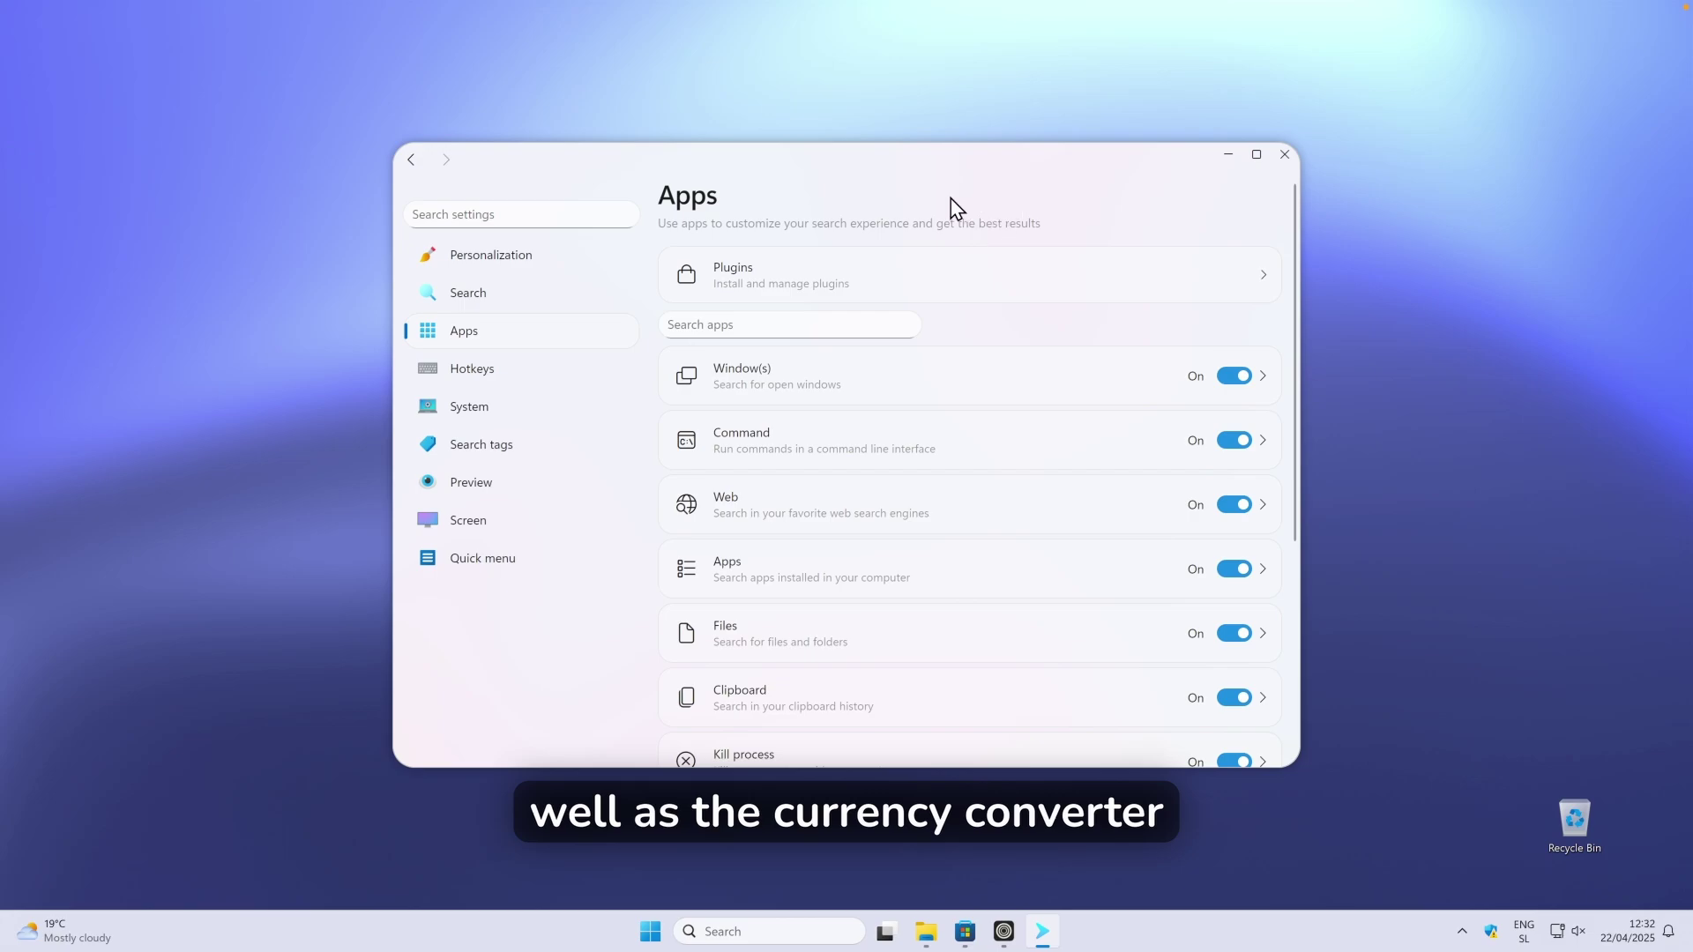
click(610, 407)
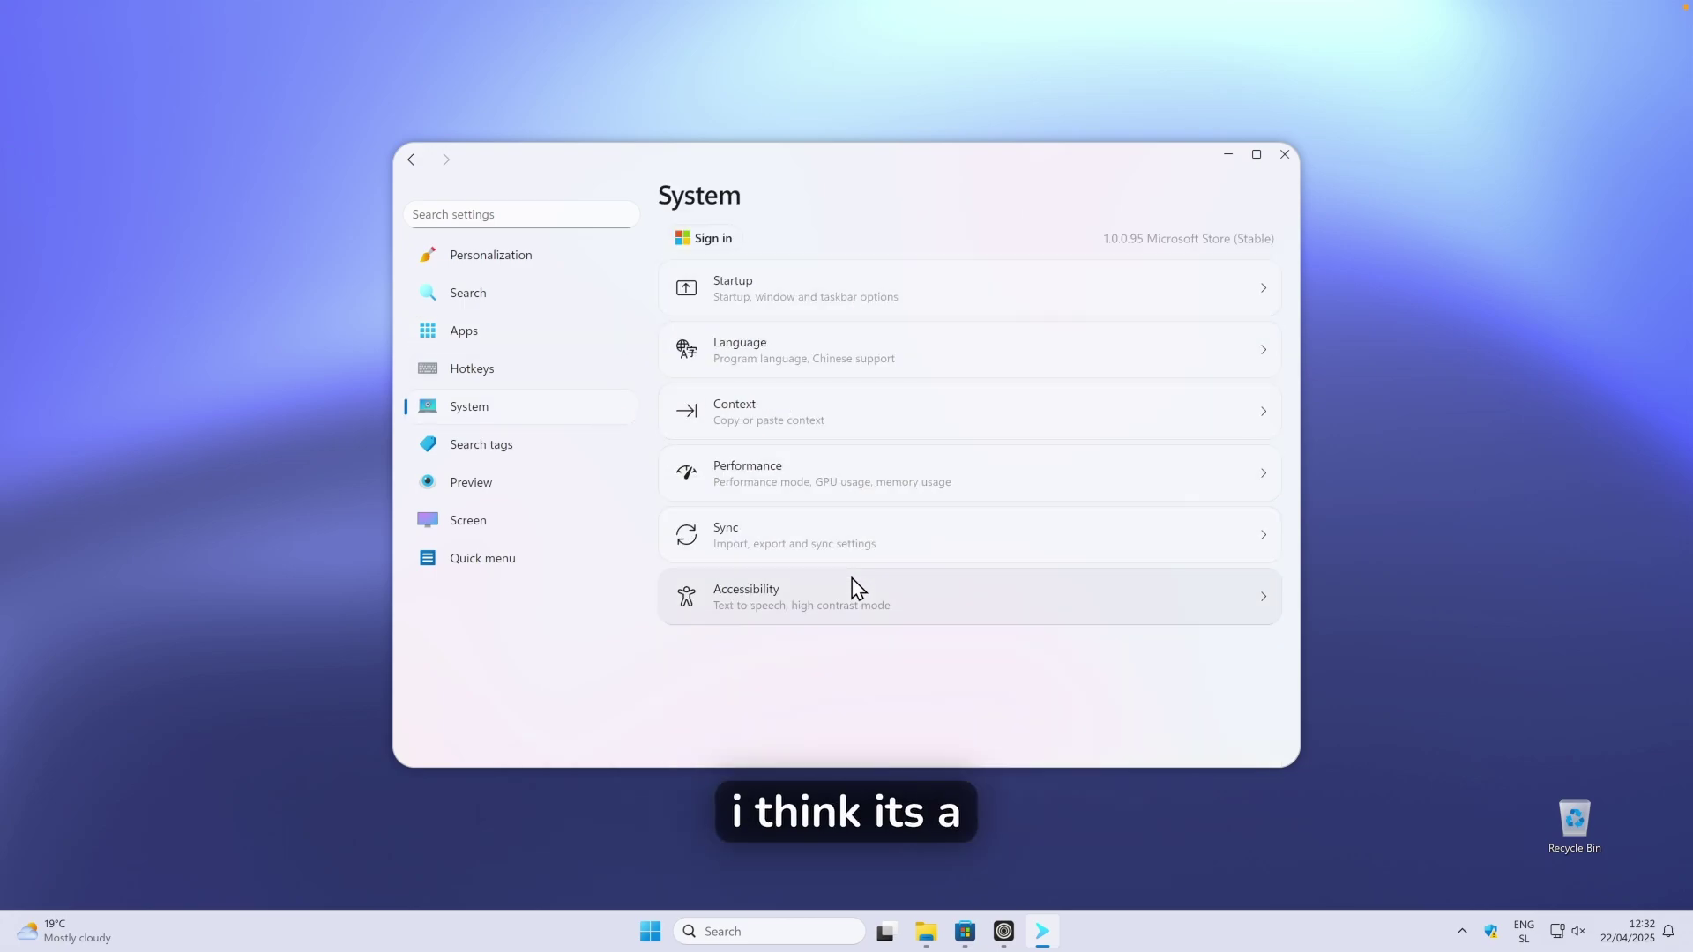
click(925, 479)
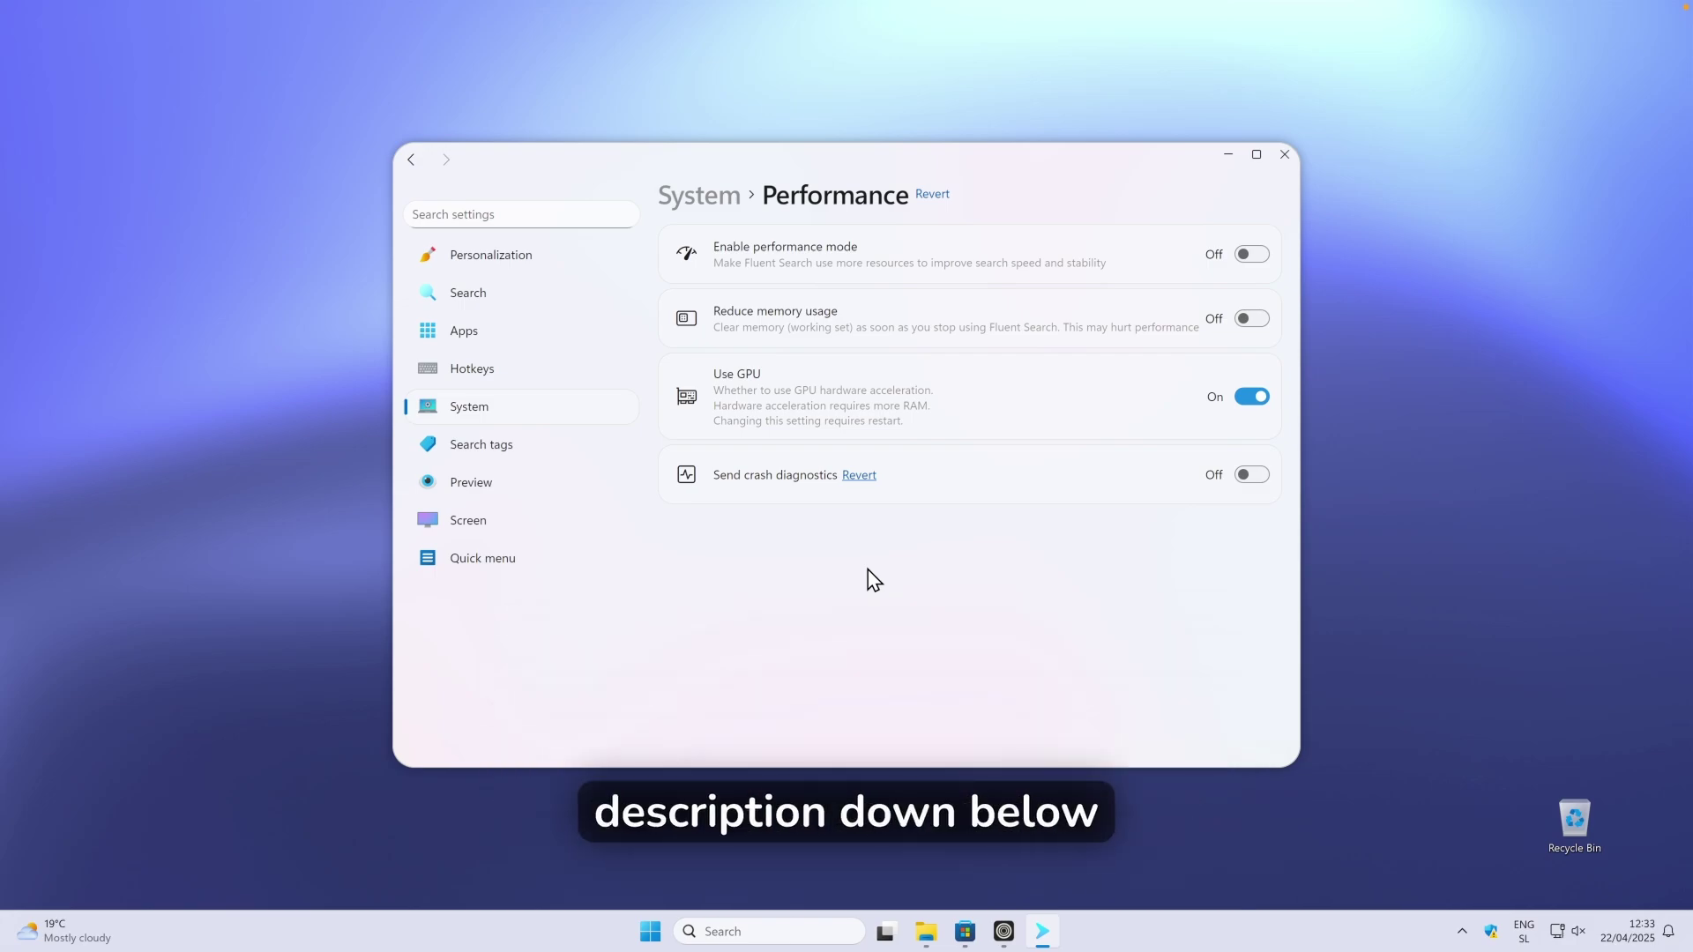
Minimize the Fluent Search settings window to leave the bare desktop.
click(1227, 156)
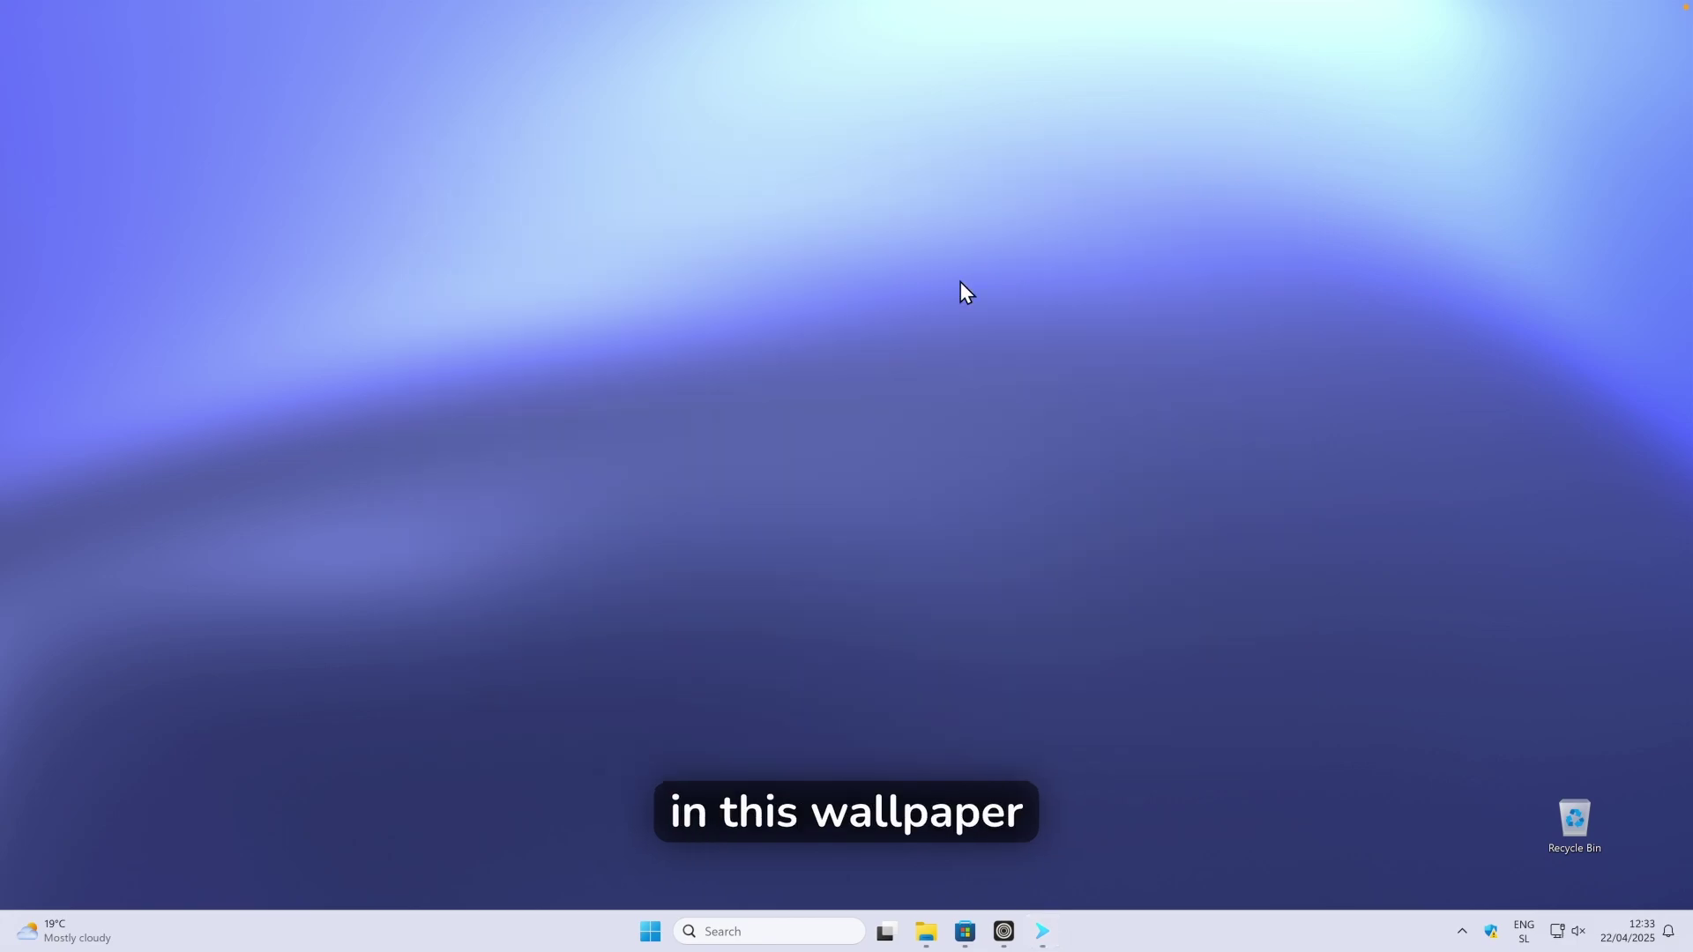